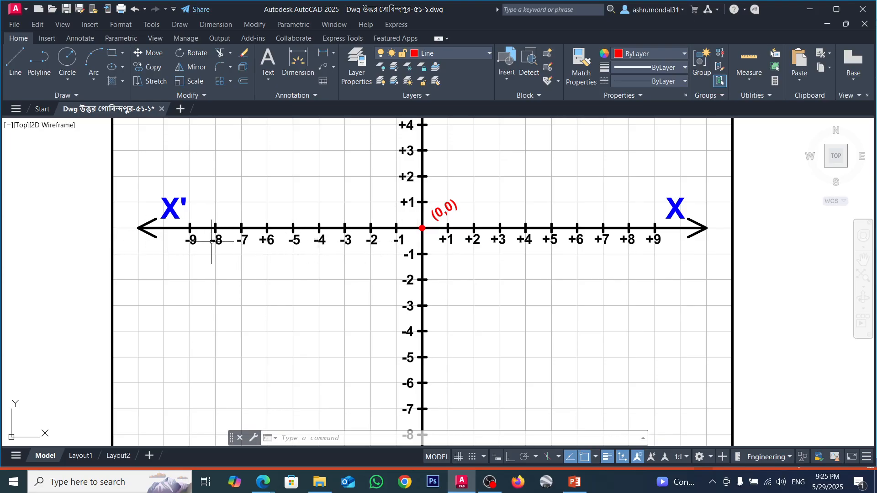
Step: Examine the numbering along the X axis of the middle coordinate diagram, on both sides of the origin
scroll(437, 276, "down", 5)
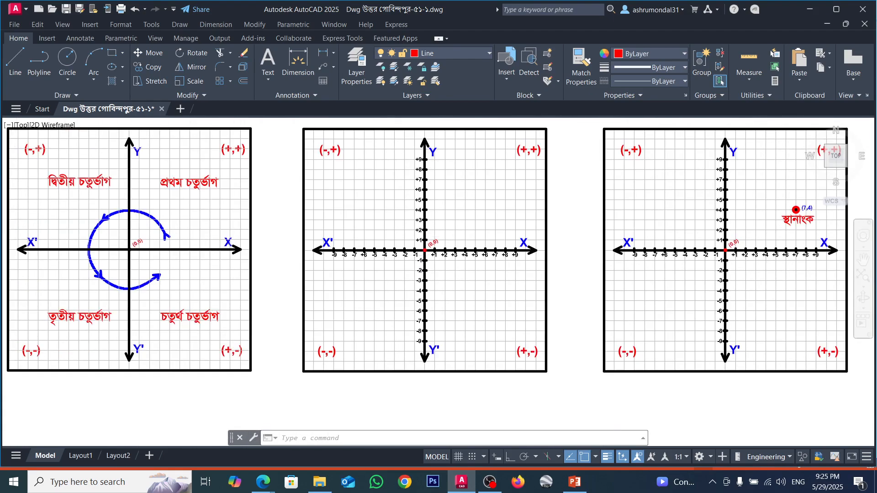
scroll(410, 244, "up", 5)
scroll(409, 147, "down", 4)
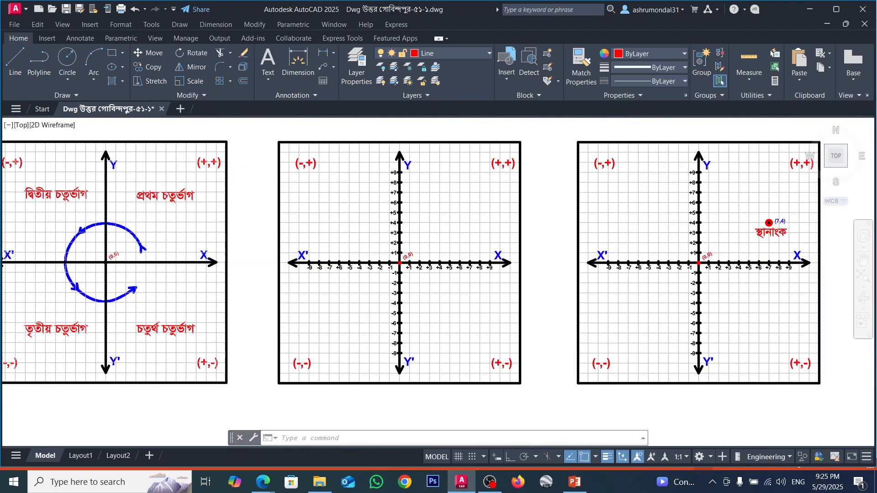
scroll(391, 270, "up", 4)
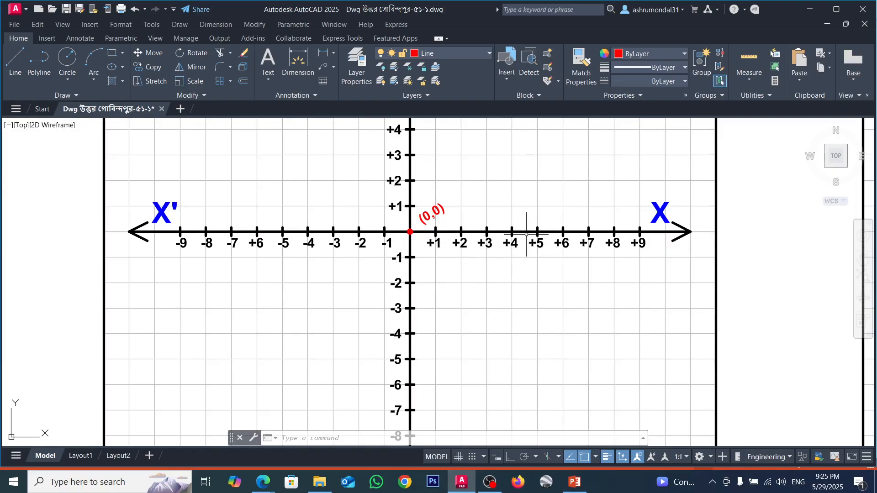
scroll(520, 233, "up", 2)
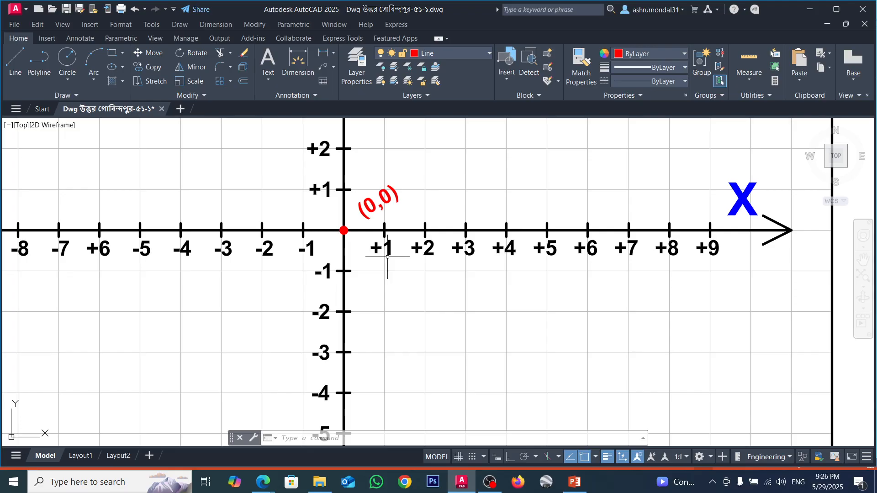
scroll(696, 259, "down", 2)
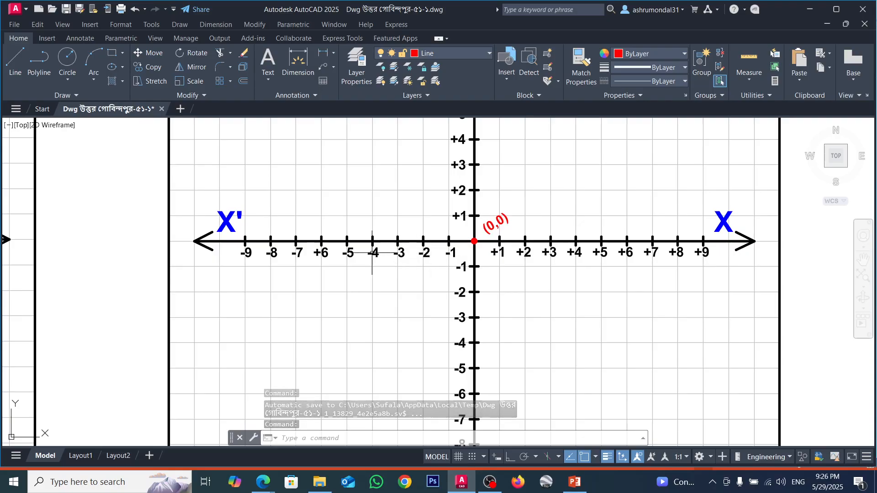
scroll(471, 291, "down", 2)
scroll(484, 221, "up", 2)
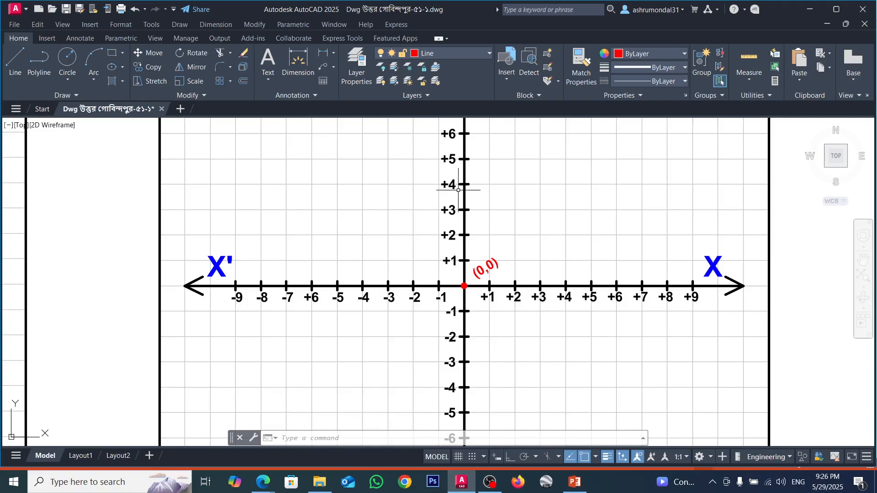
Step: Examine the Y axis numbering above and below the origin in the same coordinate diagram
scroll(458, 189, "down", 3)
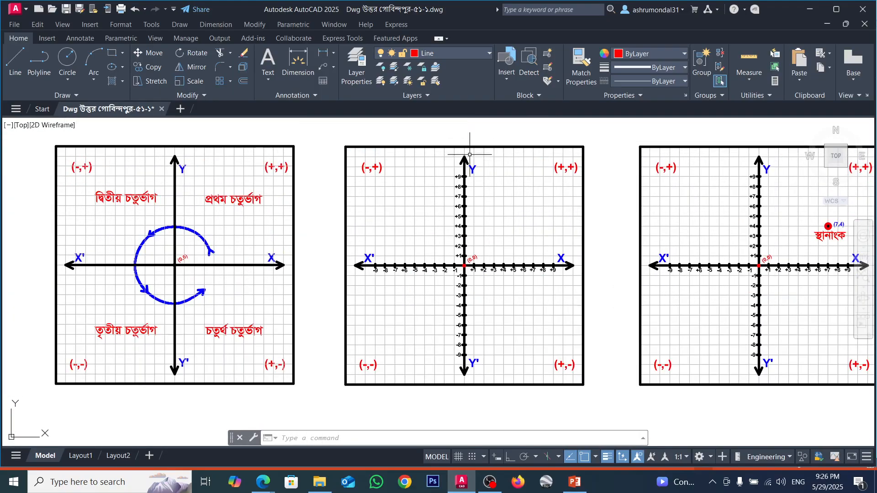
scroll(470, 153, "up", 4)
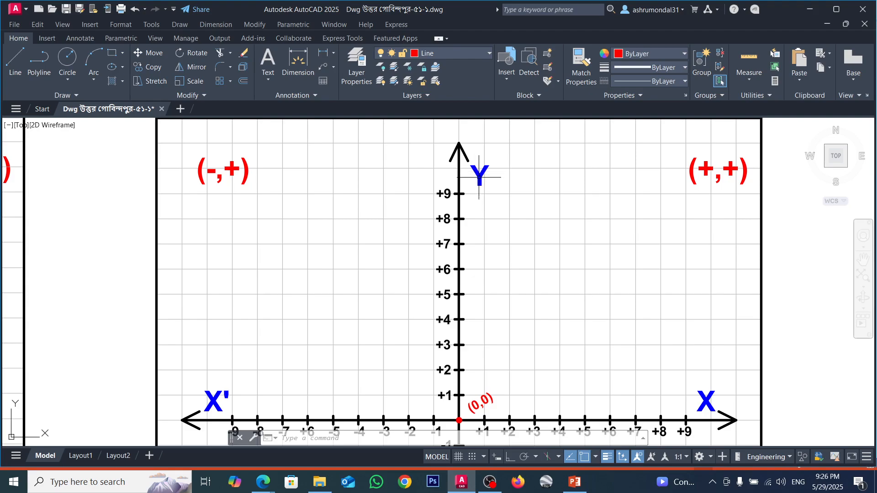
scroll(478, 181, "down", 4)
scroll(463, 201, "up", 5)
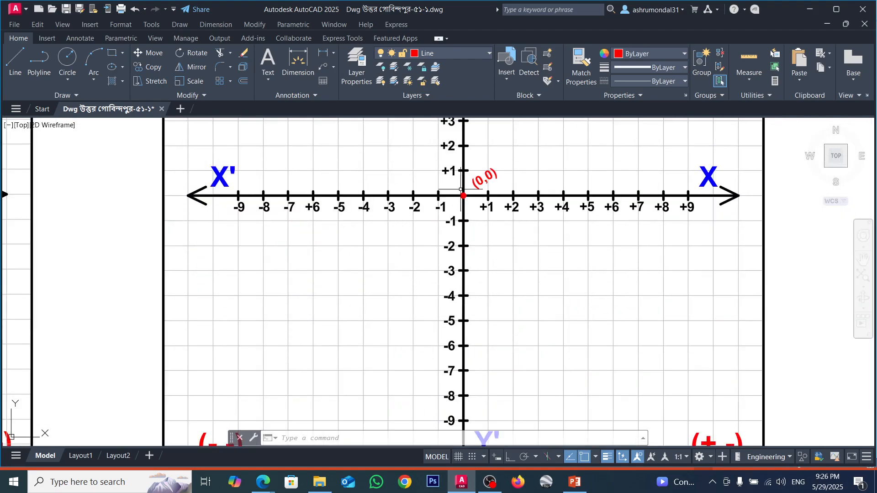
scroll(449, 173, "up", 2)
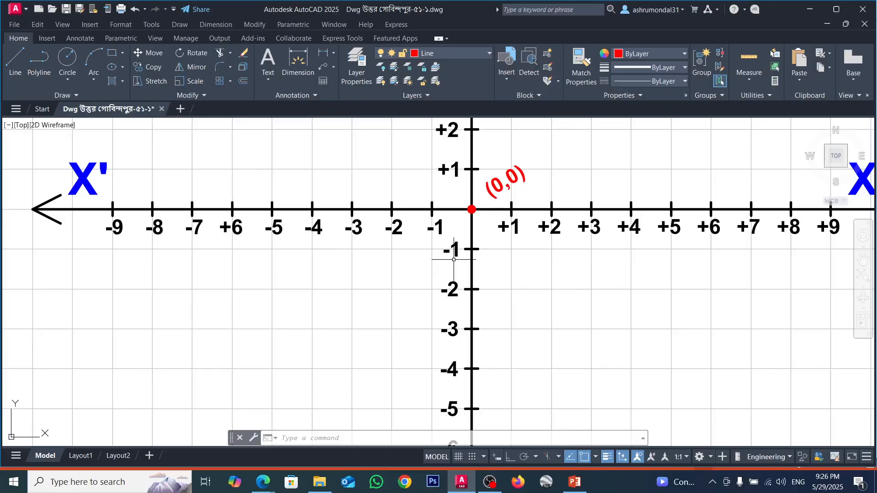
scroll(459, 233, "down", 8)
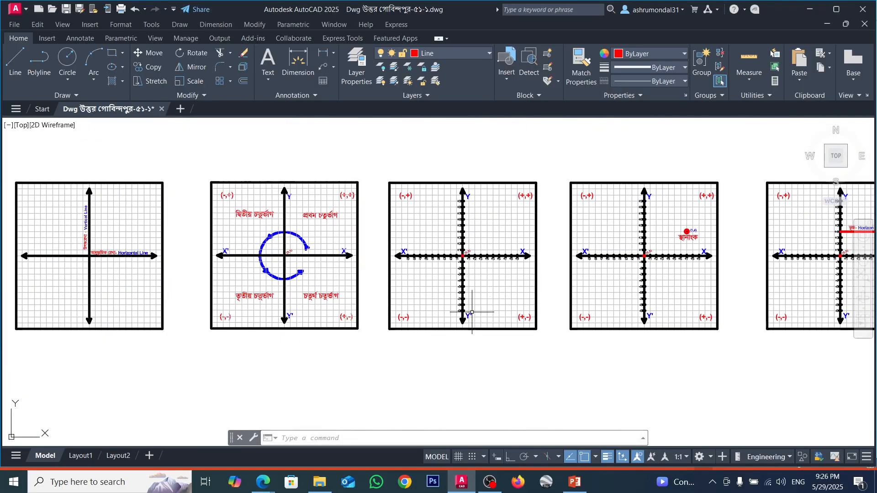
scroll(475, 201, "up", 2)
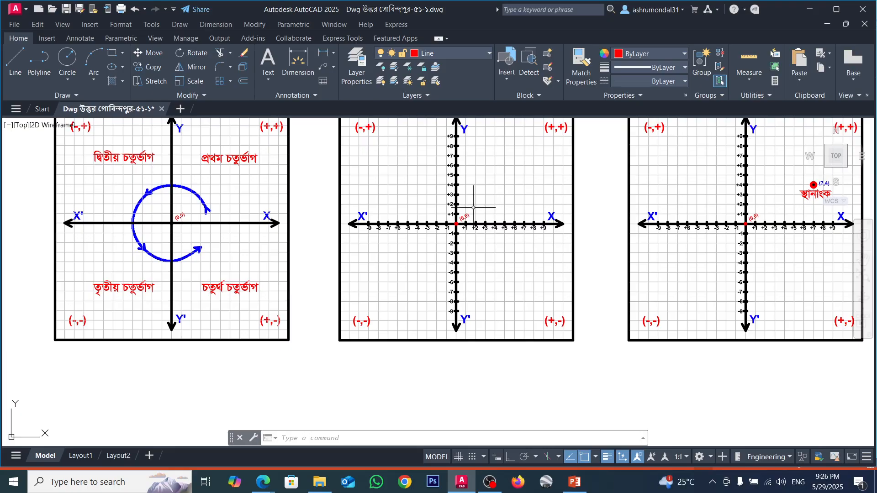
scroll(489, 213, "up", 4)
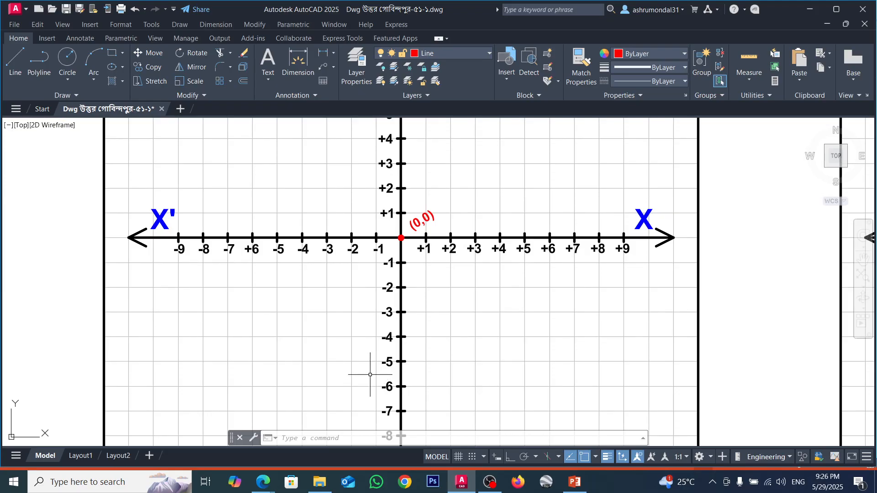
Step: Look over the numbered axes around the origin and the neighbouring coordinate diagrams
scroll(316, 320, "down", 3)
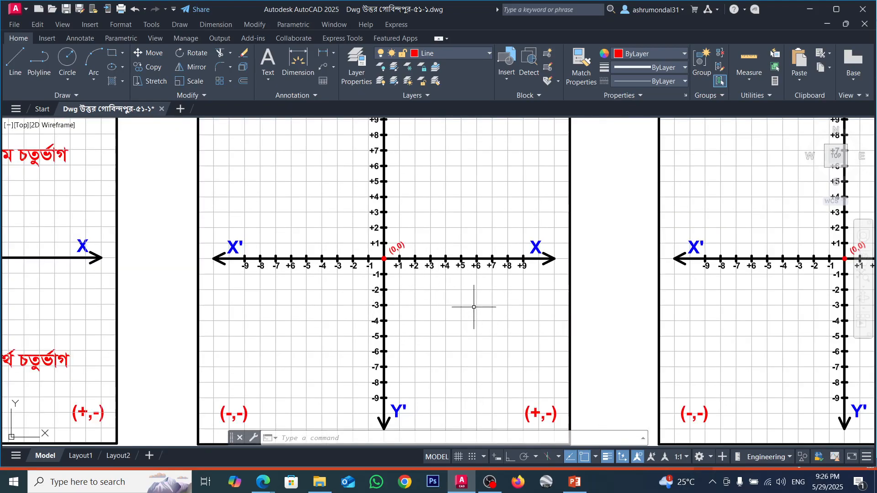
scroll(475, 303, "up", 3)
scroll(352, 299, "down", 3)
scroll(411, 295, "up", 2)
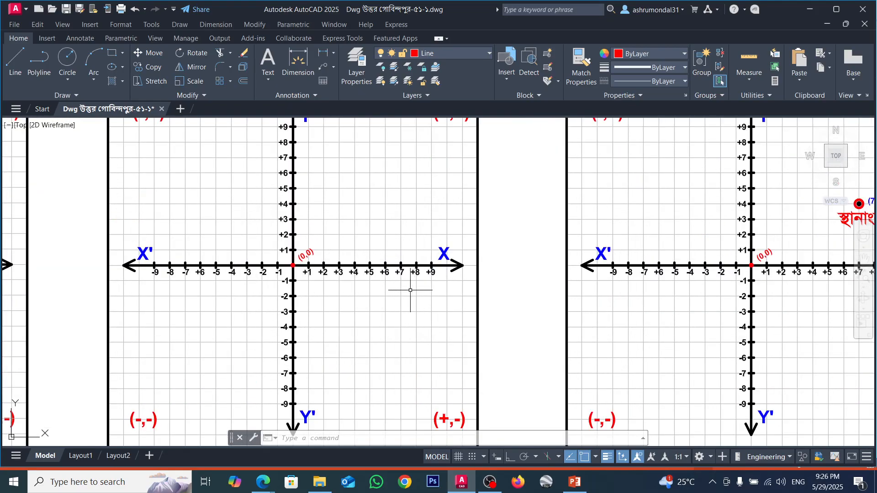
scroll(429, 299, "up", 2)
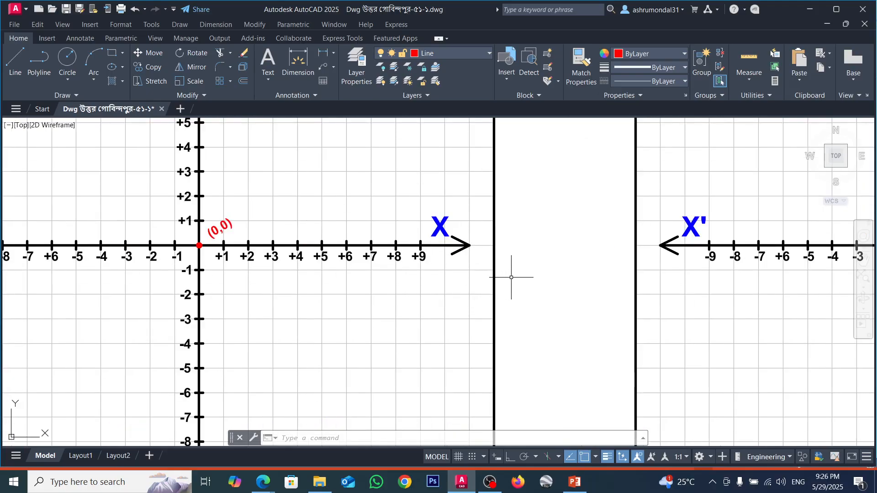
scroll(452, 272, "down", 4)
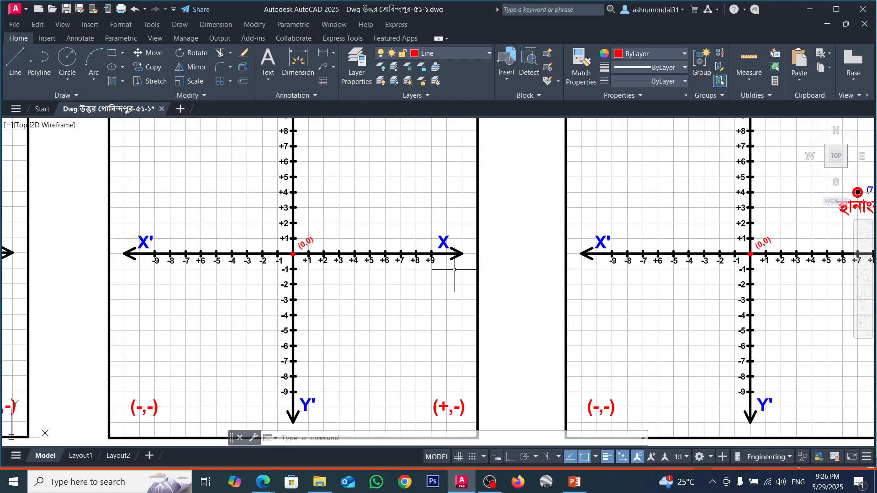
scroll(494, 256, "up", 4)
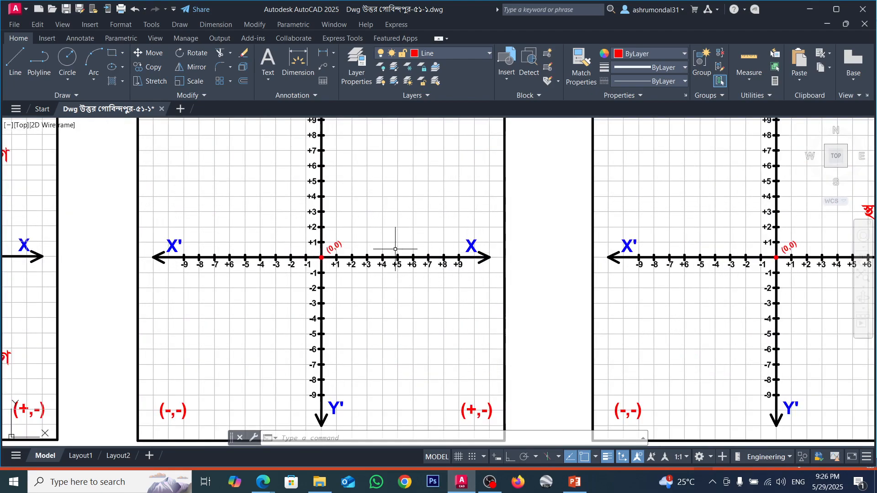
scroll(386, 248, "down", 2)
scroll(623, 288, "down", 1)
Step: Erase the (7,4) coordinate label beside the point in the first quadrant of the next diagram
scroll(595, 188, "up", 4)
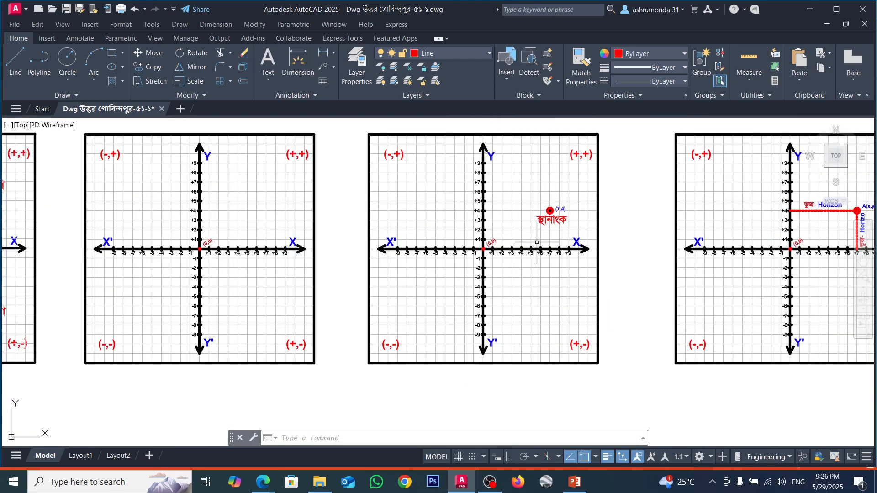
scroll(572, 182, "up", 2)
left_click(564, 188)
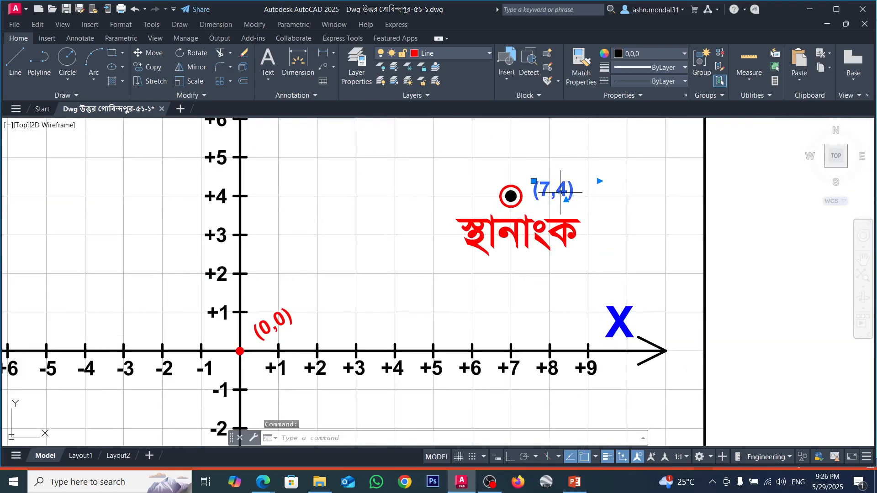
key("Delete")
scroll(553, 211, "down", 2)
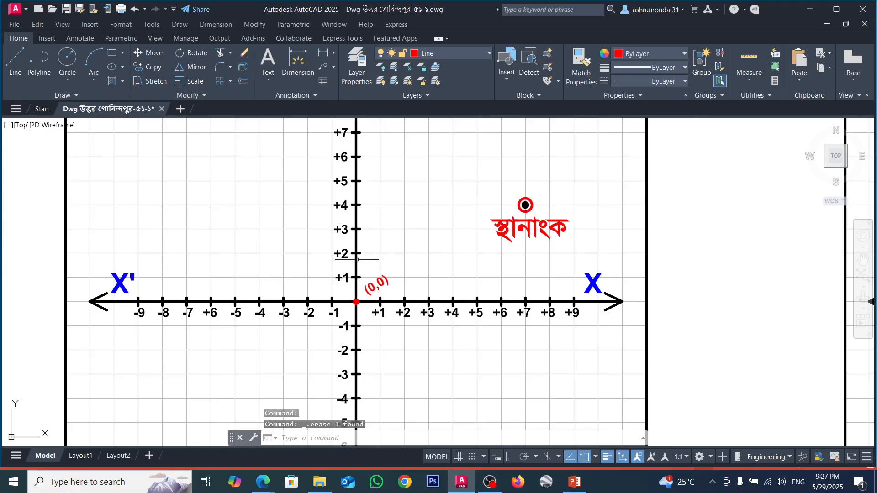
Step: Trace the unlabelled point's position against both axes and undo the erasure of its coordinate label
scroll(376, 284, "down", 3)
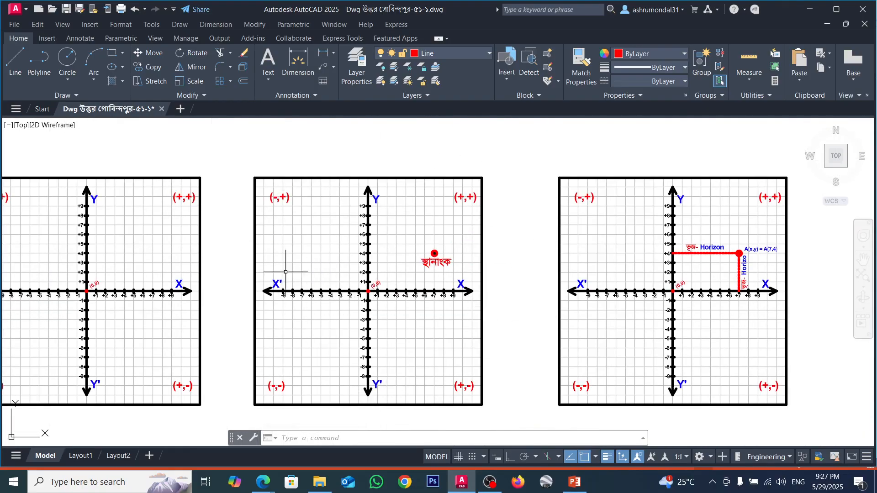
scroll(453, 266, "up", 4)
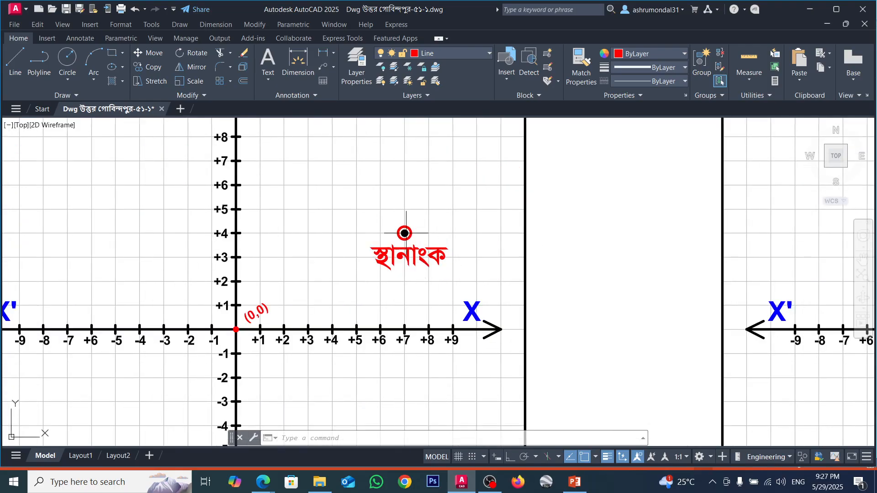
scroll(404, 233, "up", 2)
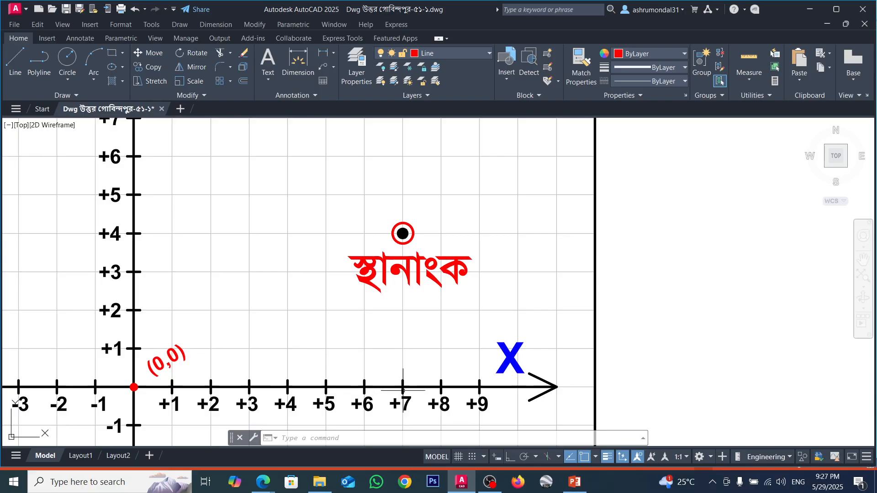
right_click(402, 388)
key("Escape")
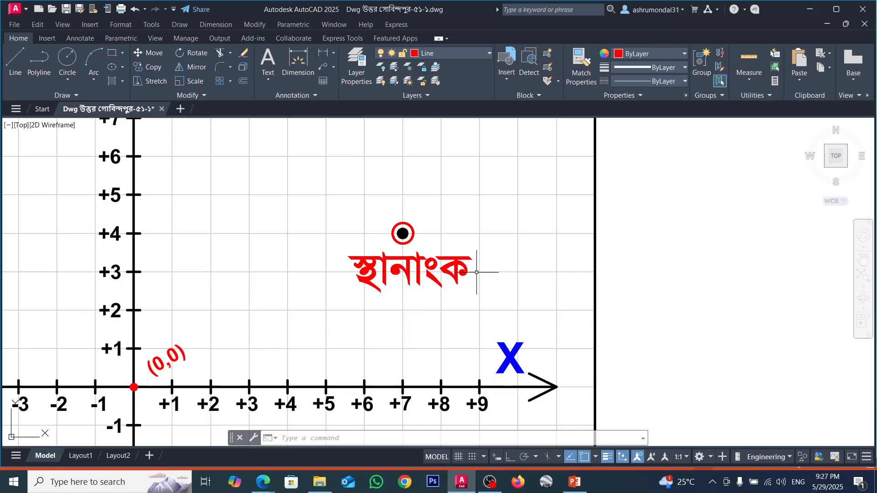
key("ctrl+z")
key("ctrl+z")
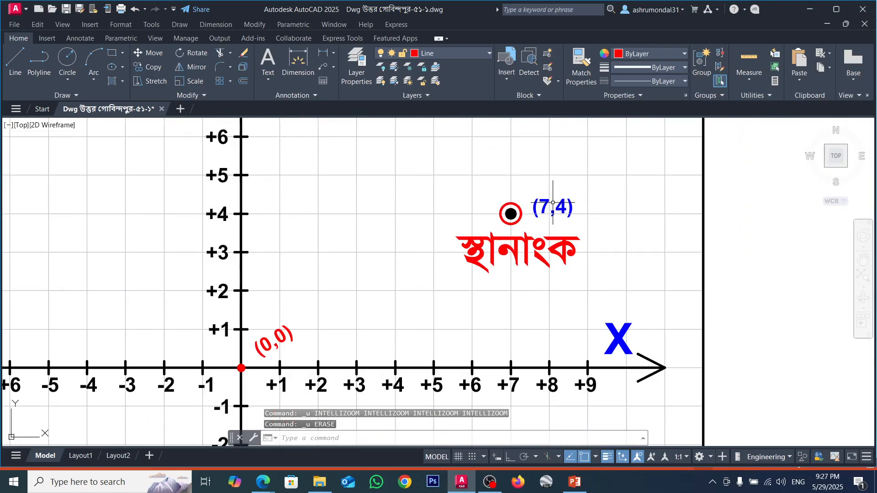
Step: Change the first-quadrant point's coordinate label to (+7,+4)
scroll(554, 204, "up", 4)
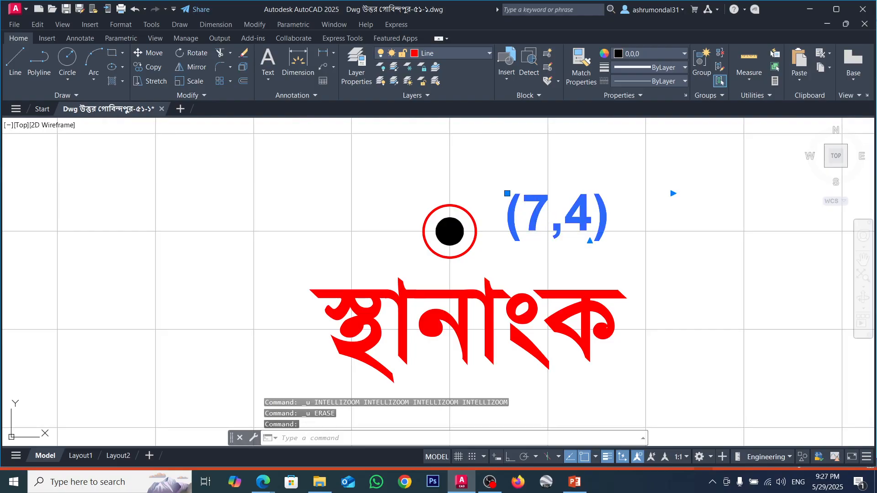
double_click(532, 215)
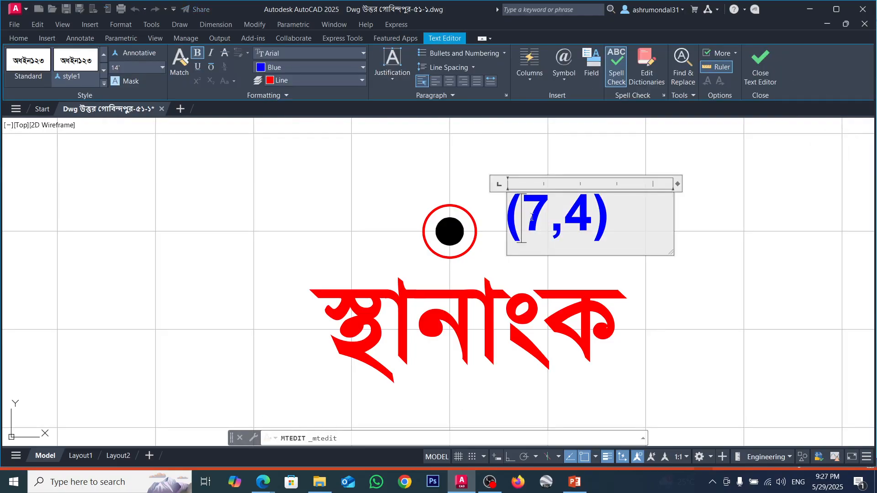
type("+7,")
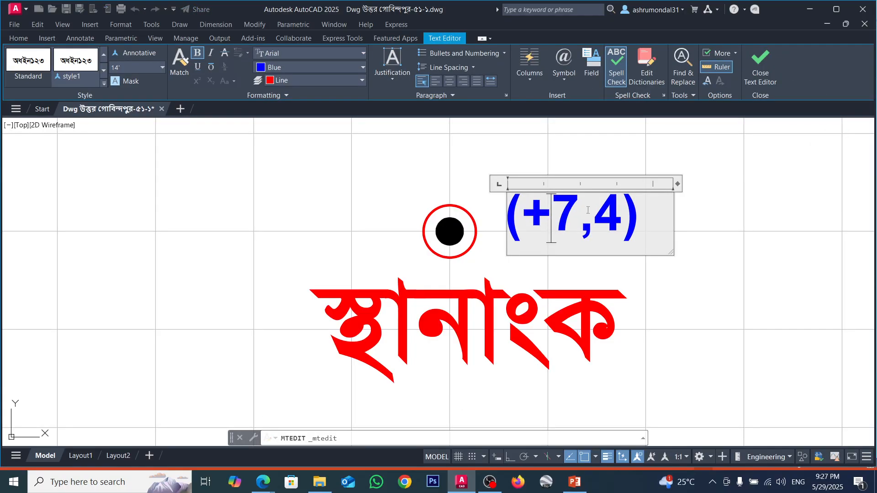
type("+")
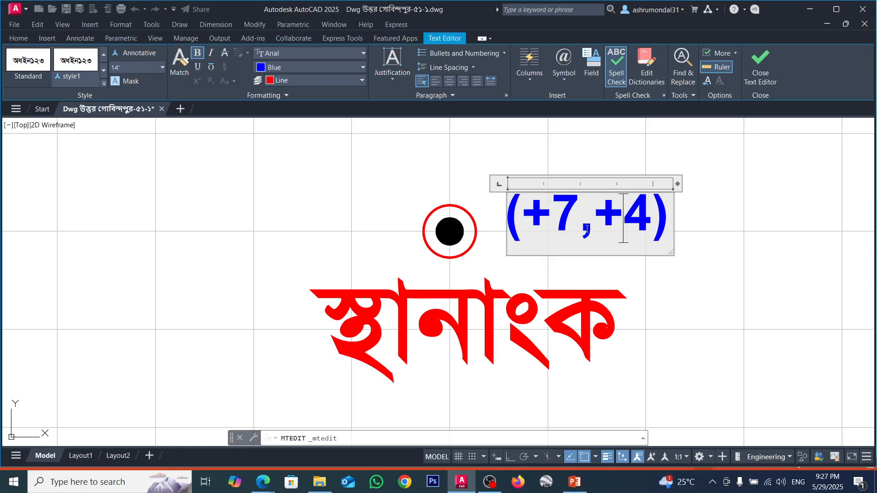
left_click(673, 260)
Step: Copy the circled point marker from its centre at (+7,+4) to (-3,+5) in the second quadrant
scroll(567, 235, "down", 5)
scroll(581, 221, "up", 4)
scroll(612, 141, "down", 1)
scroll(594, 139, "up", 2)
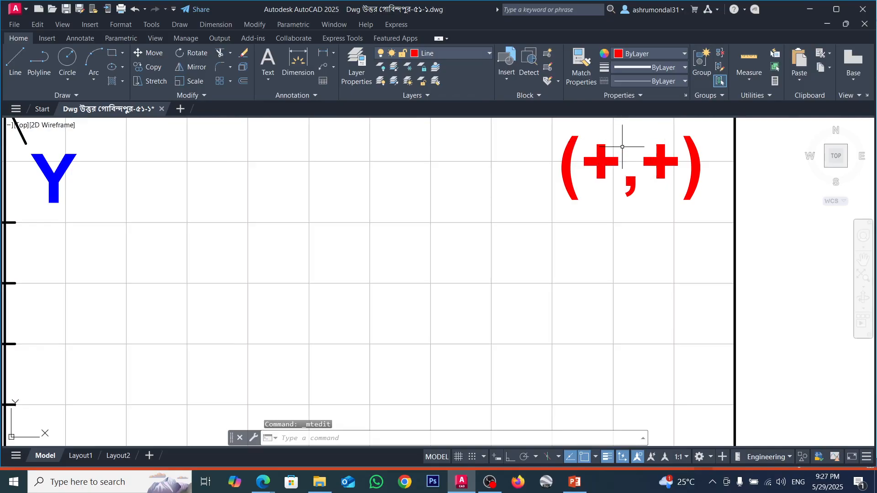
scroll(643, 164, "down", 4)
scroll(533, 348, "up", 4)
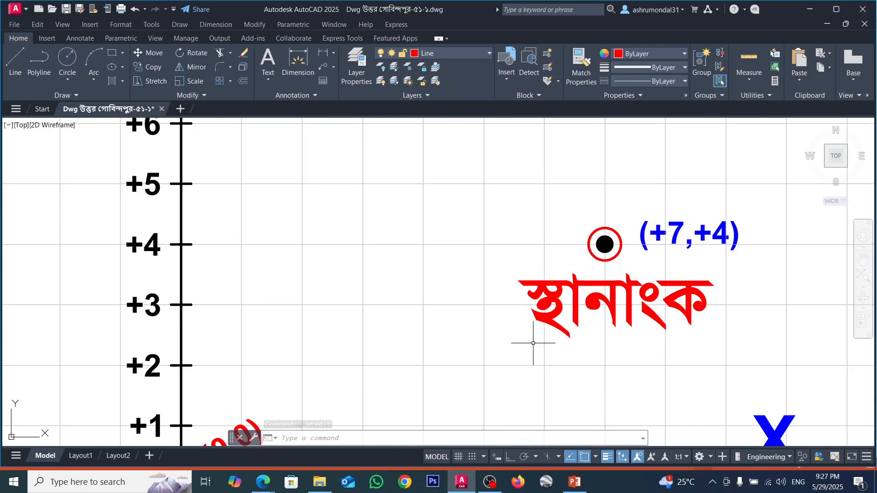
scroll(599, 220, "up", 2)
left_click(572, 223)
left_click(648, 292)
type("co")
key("Return")
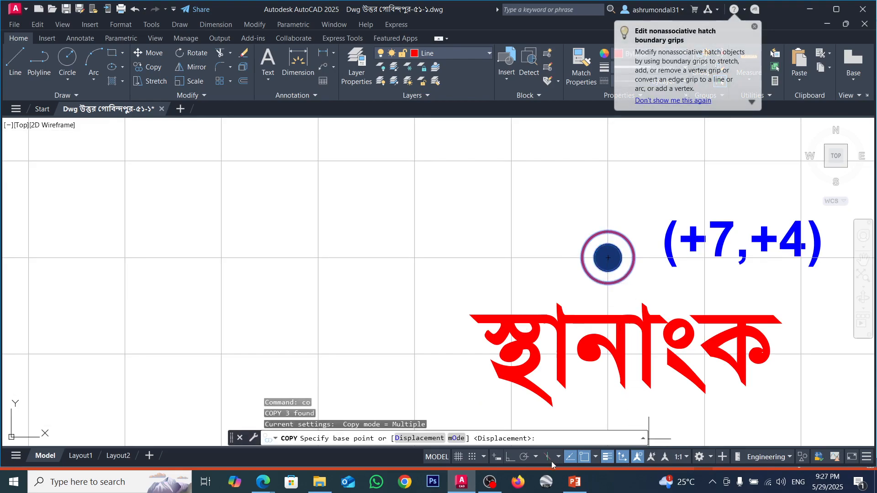
left_click(607, 258)
scroll(593, 274, "down", 7)
scroll(511, 276, "up", 6)
left_click(454, 293)
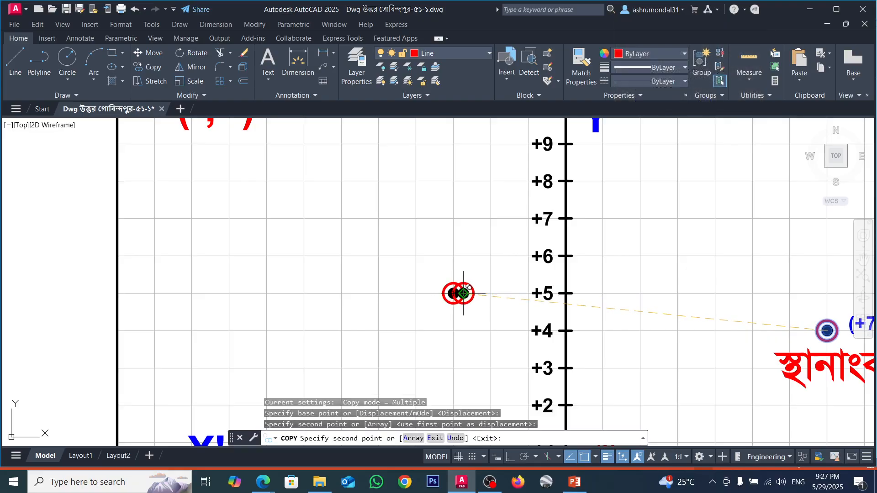
scroll(573, 291, "down", 5)
scroll(693, 320, "up", 5)
key("Escape")
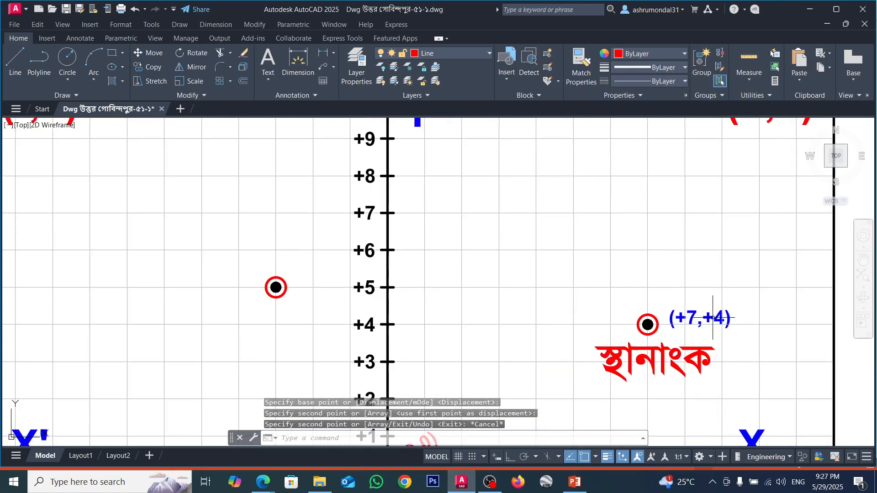
Step: Examine the second quadrant's (-,+) sign label and the new point's position against the X' and Y axes
scroll(538, 317, "down", 5)
scroll(525, 286, "up", 5)
scroll(320, 172, "down", 5)
scroll(285, 147, "up", 7)
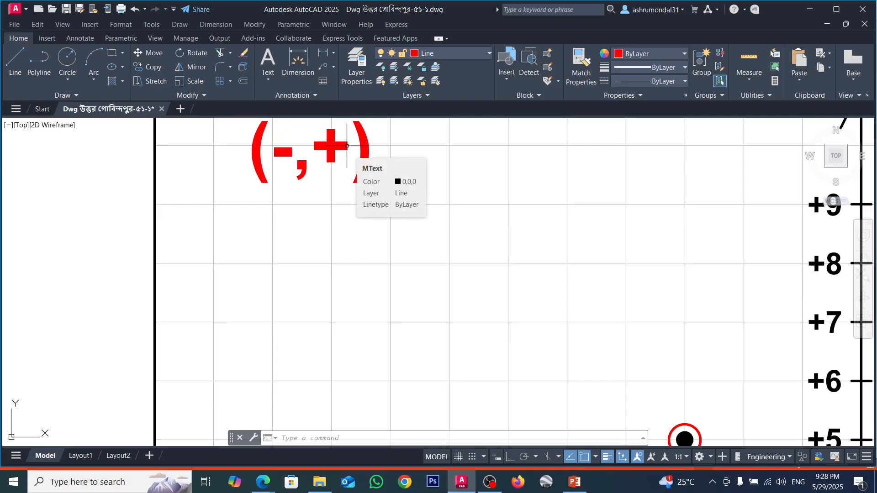
scroll(347, 146, "down", 4)
scroll(493, 288, "up", 3)
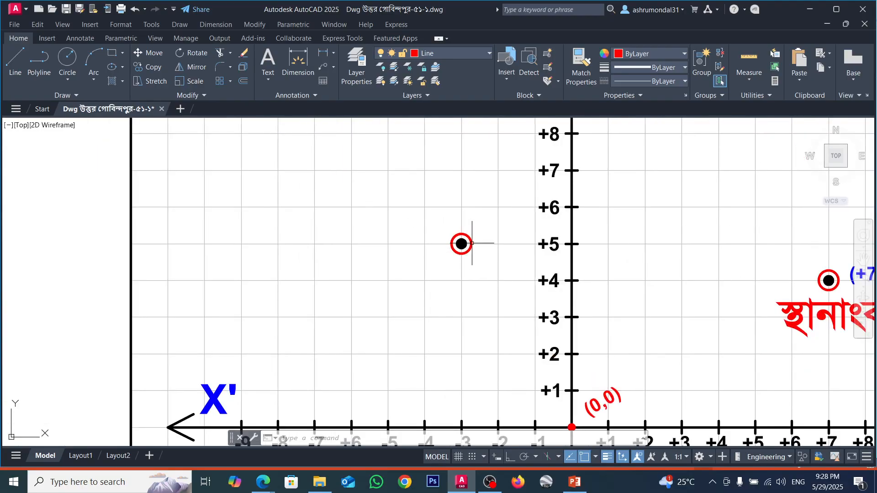
scroll(471, 243, "down", 2)
scroll(537, 355, "up", 2)
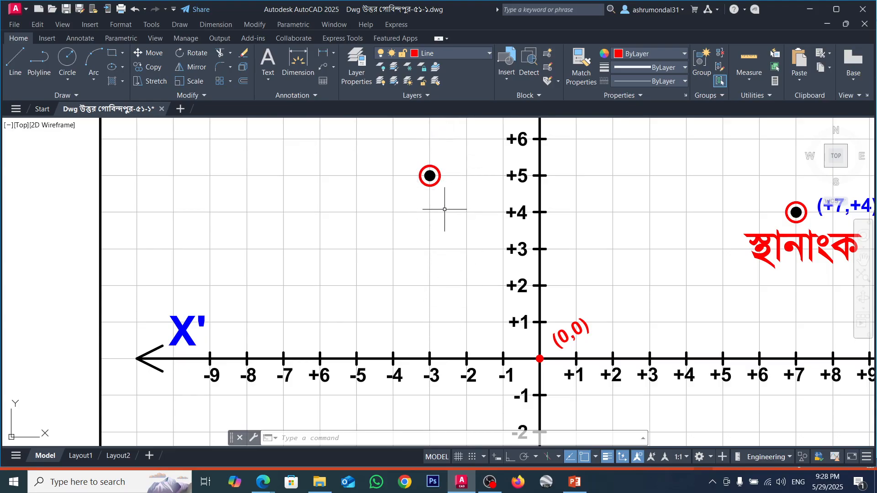
scroll(446, 204, "down", 2)
scroll(607, 208, "up", 3)
scroll(620, 228, "down", 3)
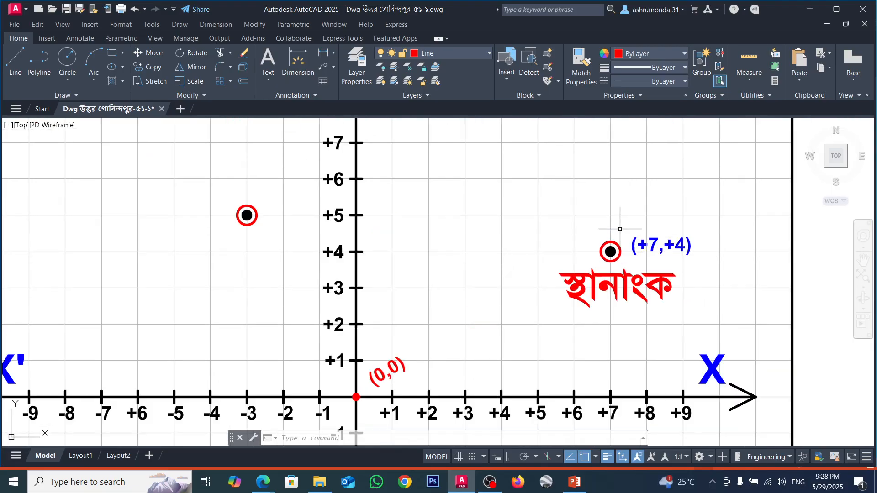
Step: Copy the (+7,+4) coordinate label to just above and beside the point marker in the second quadrant
left_click(656, 246)
type("co")
key("Return")
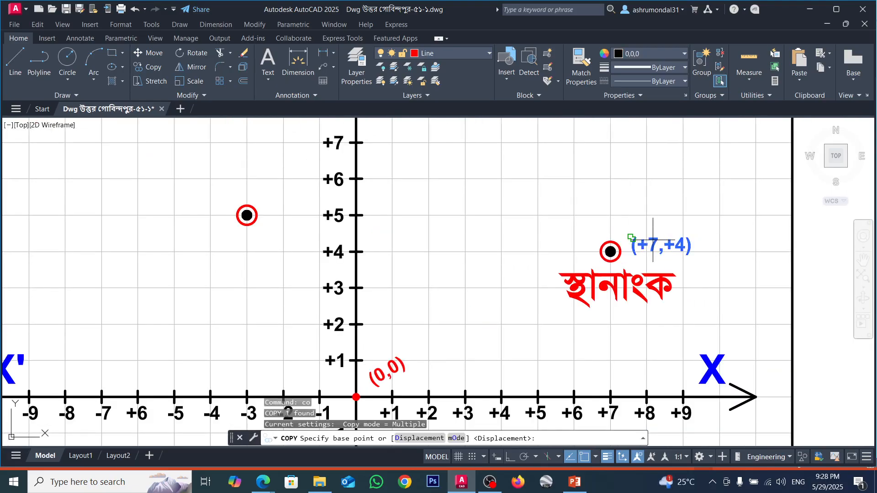
left_click(657, 243)
scroll(552, 278, "down", 3)
scroll(441, 231, "up", 3)
scroll(496, 303, "up", 4)
left_click(505, 290)
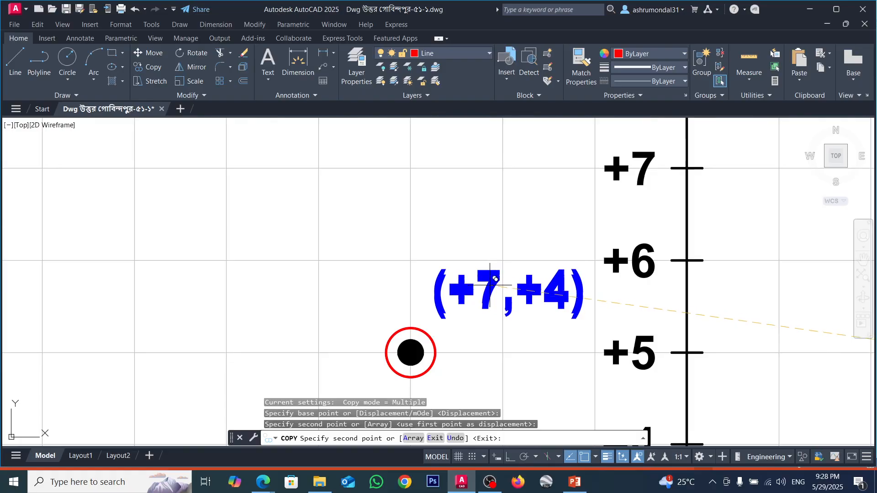
key("Escape")
Step: Change the second-quadrant point's copied coordinate label to (-3,+5)
double_click(503, 289)
left_click_drag(502, 290, 456, 298)
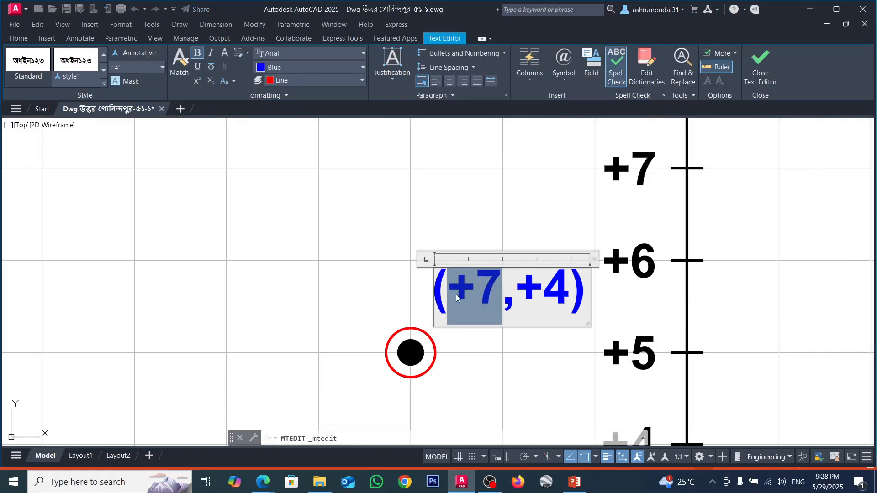
type("-3")
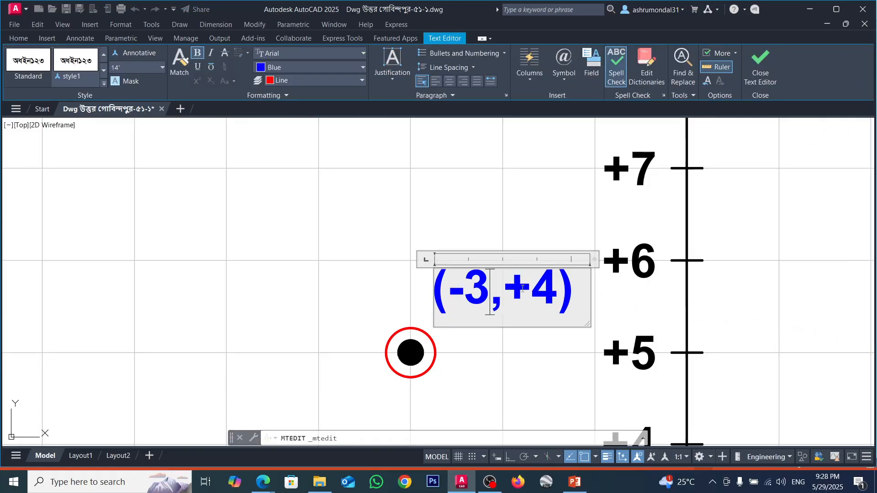
left_click_drag(531, 292, 545, 292)
type("5")
left_click(519, 210)
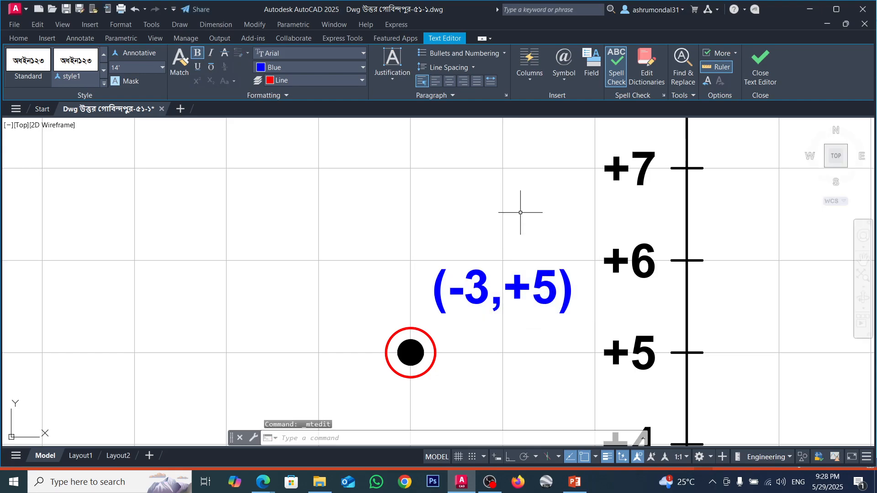
Step: Examine the (-,-) and (+,-) sign labels of the third and fourth quadrants, and review the whole diagram
scroll(512, 214, "down", 2)
scroll(495, 230, "down", 5)
scroll(470, 323, "up", 4)
scroll(461, 323, "down", 1)
scroll(452, 302, "up", 2)
scroll(457, 252, "down", 2)
scroll(442, 307, "up", 2)
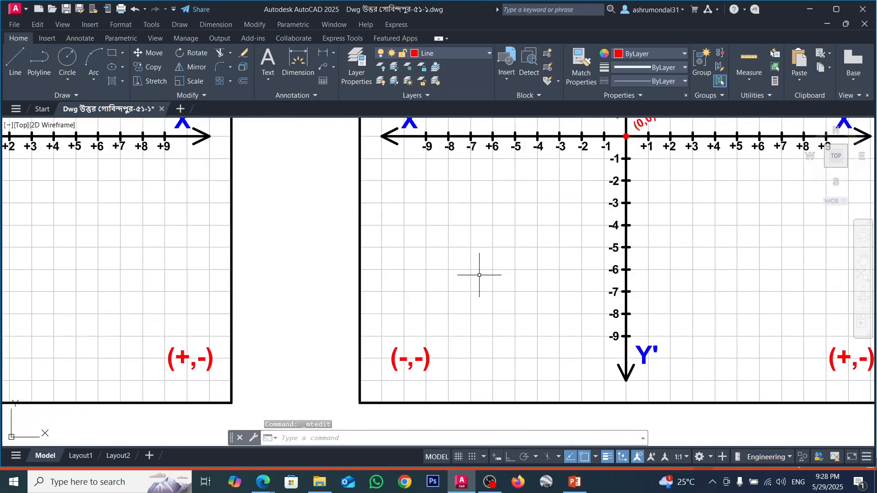
scroll(409, 363, "up", 2)
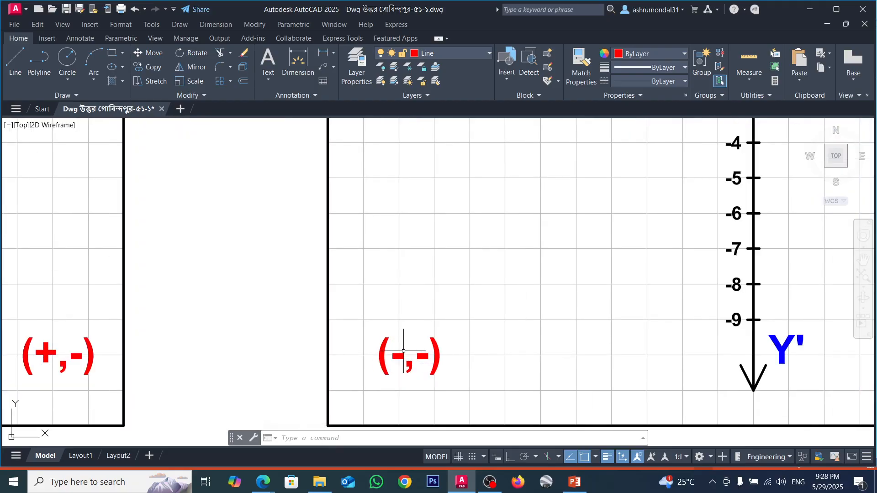
scroll(403, 352, "down", 1)
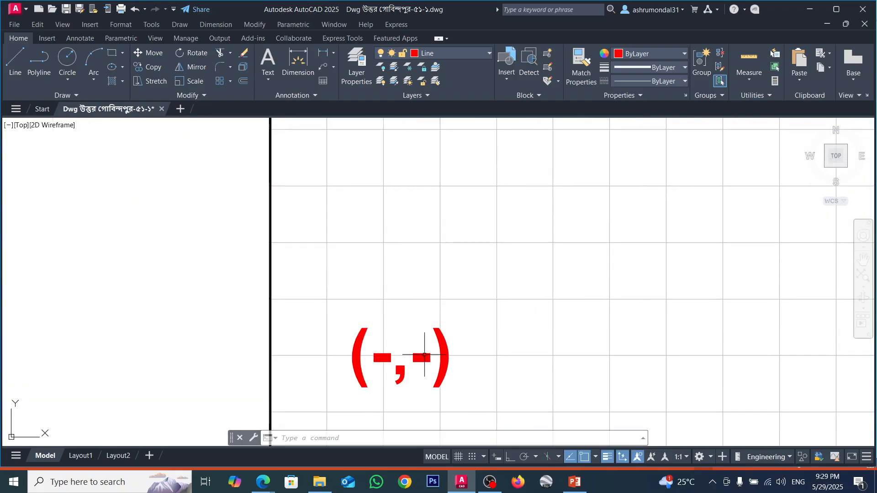
scroll(384, 338, "down", 3)
scroll(526, 337, "up", 4)
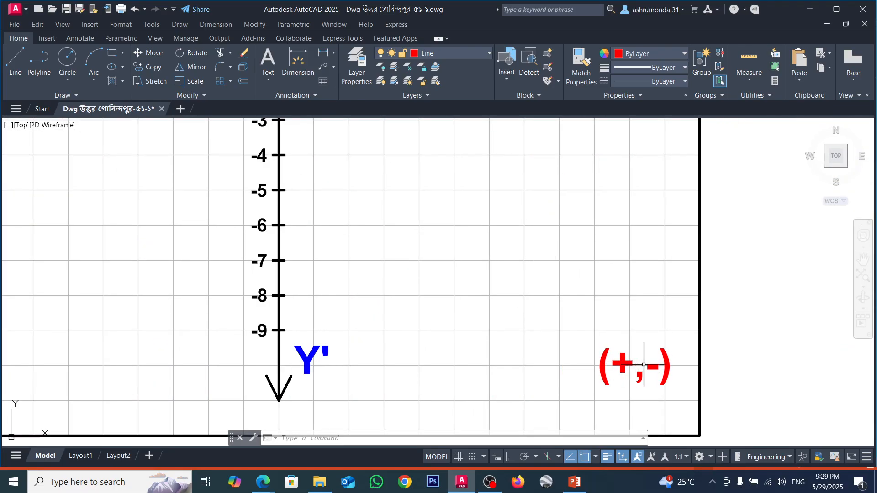
scroll(557, 352, "down", 5)
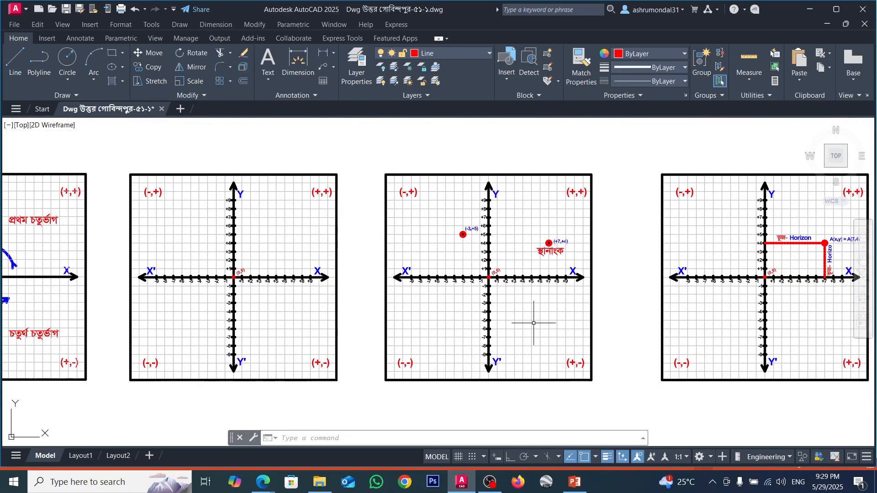
scroll(543, 238, "up", 4)
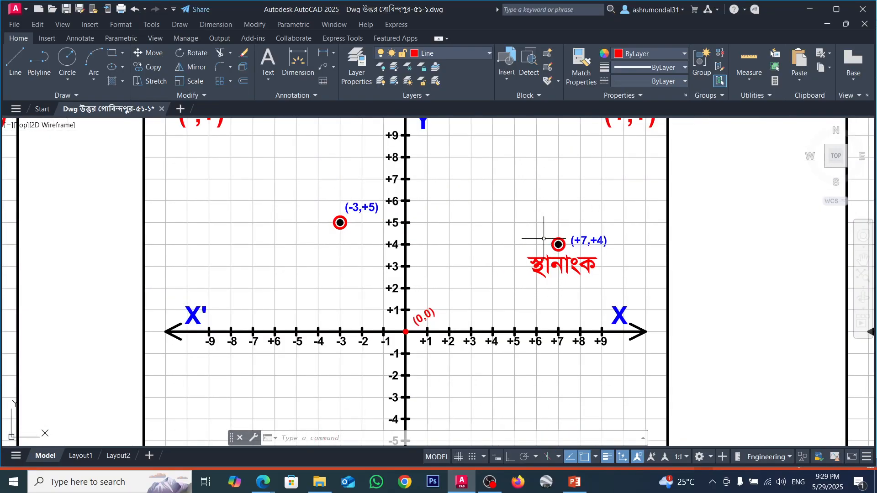
Step: Copy the circled point marker from its centre at (-3,+5) to 4 below the X' axis at -6 in the third quadrant
scroll(326, 221, "up", 4)
left_click(347, 198)
left_click(401, 272)
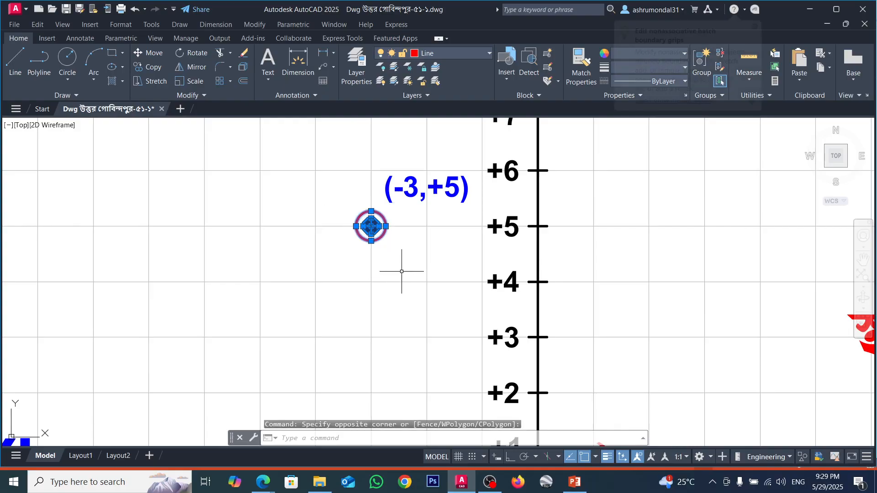
type("co")
key("Return")
scroll(374, 228, "up", 2)
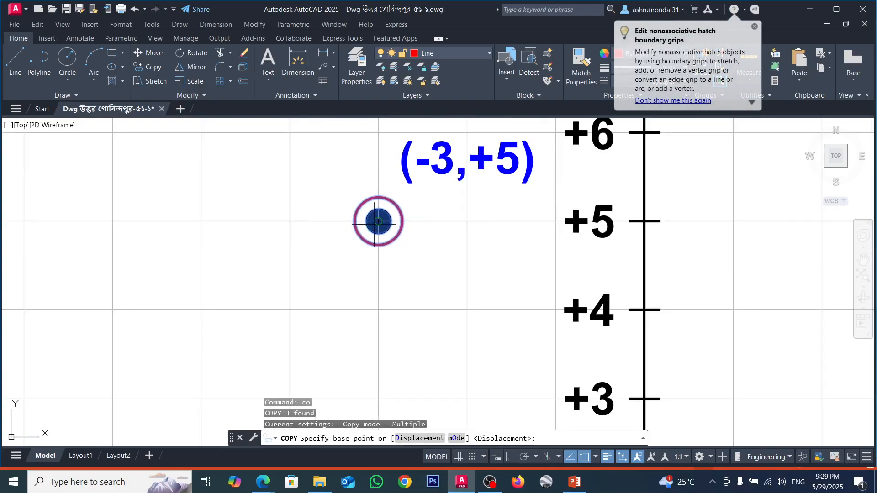
left_click(379, 222)
scroll(379, 219, "down", 5)
scroll(411, 275, "up", 5)
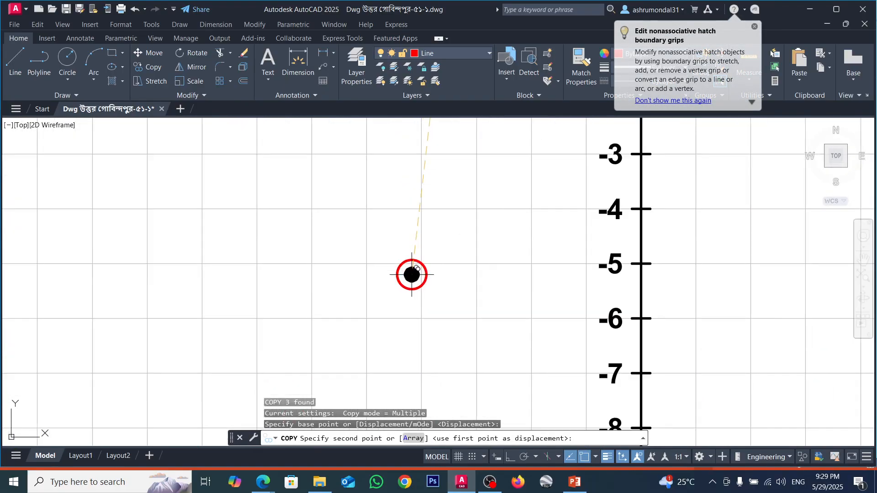
left_click(312, 208)
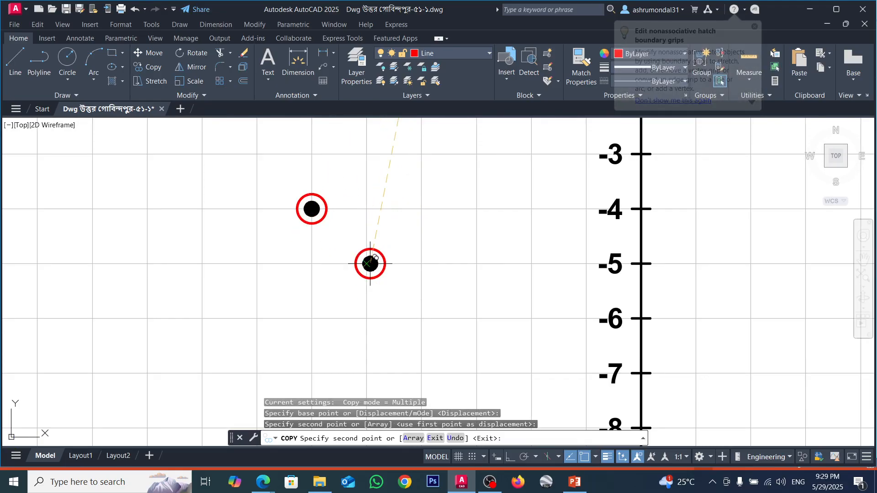
scroll(363, 224, "down", 5)
key("Escape")
scroll(381, 241, "up", 3)
scroll(383, 249, "down", 3)
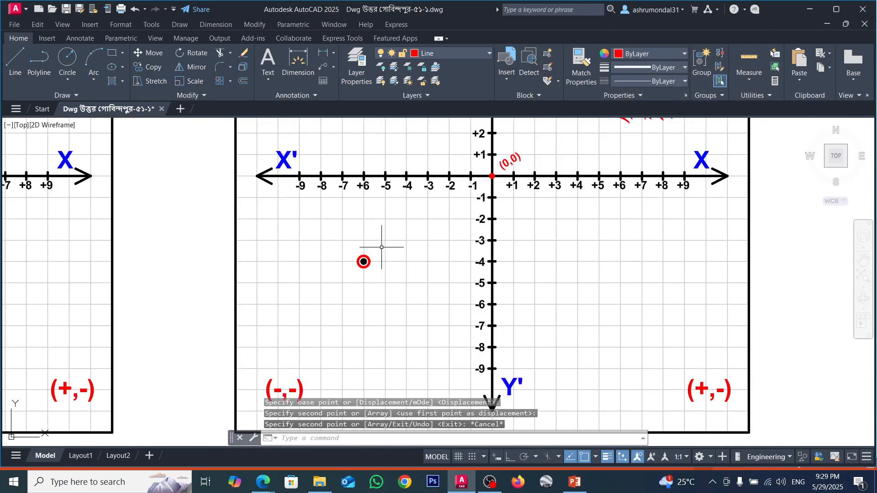
Step: Correct the mislabelled +6 tick on the negative X' axis above the third-quadrant point to -6
scroll(362, 219, "up", 2)
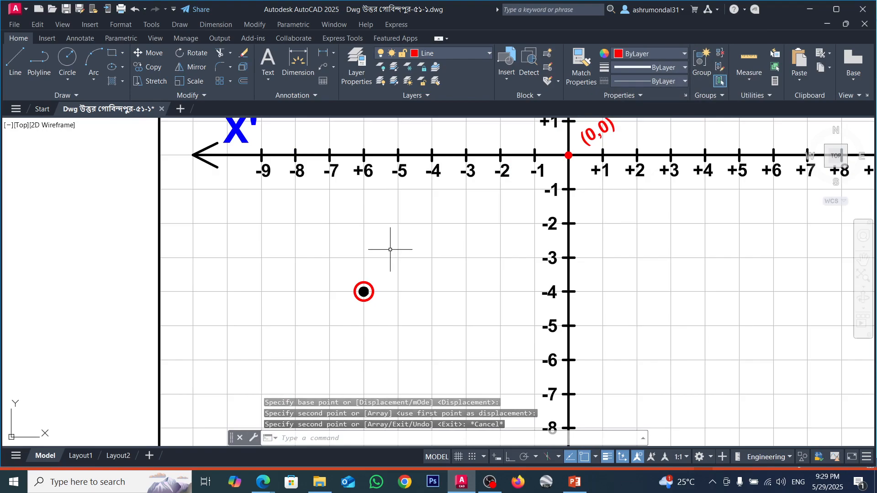
scroll(391, 247, "down", 5)
scroll(362, 290, "up", 4)
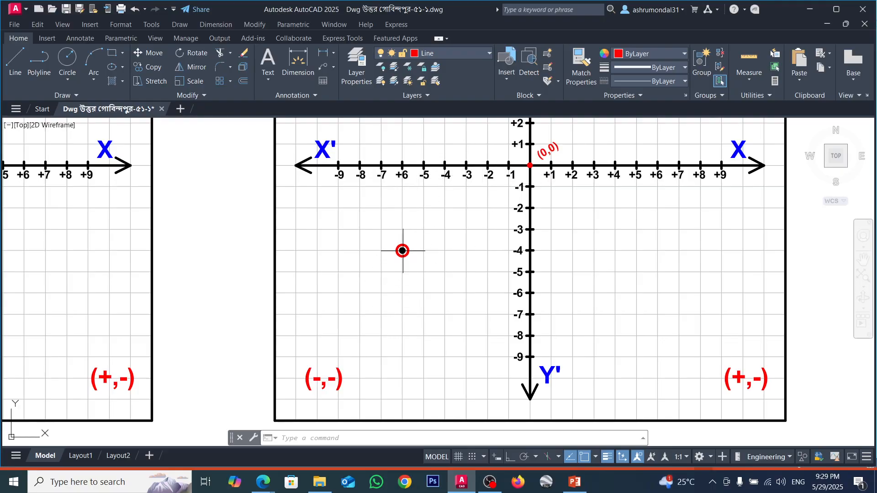
scroll(406, 160, "up", 6)
double_click(384, 223)
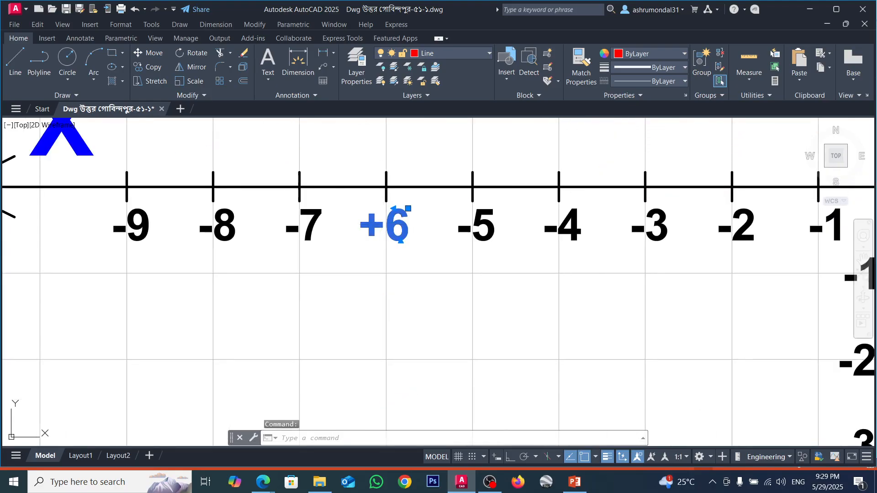
left_click_drag(383, 224, 369, 223)
type("-")
left_click(423, 224)
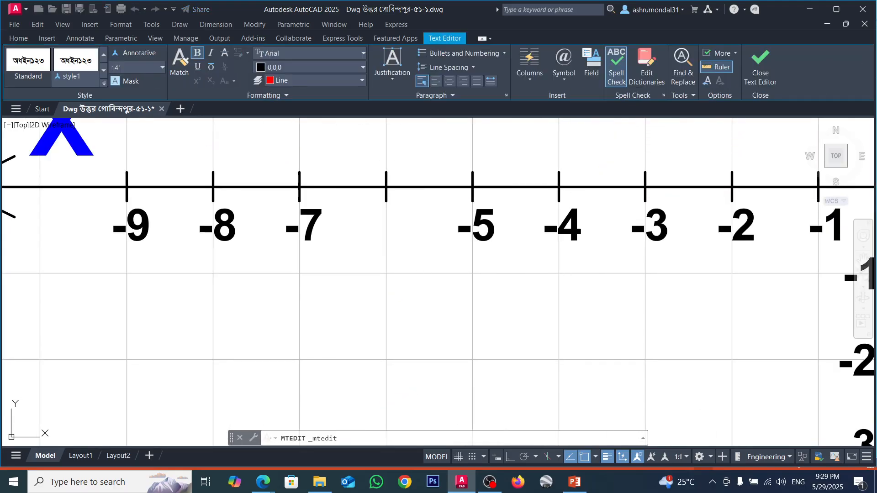
Step: Examine the third-quadrant point's position against the X' and Y' axis numbers
scroll(423, 222, "down", 8)
scroll(415, 261, "up", 6)
scroll(405, 266, "down", 2)
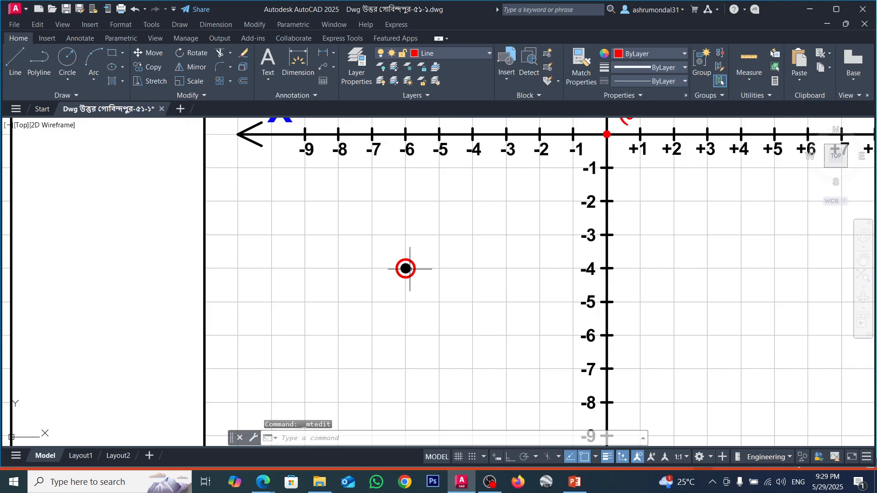
scroll(421, 264, "up", 2)
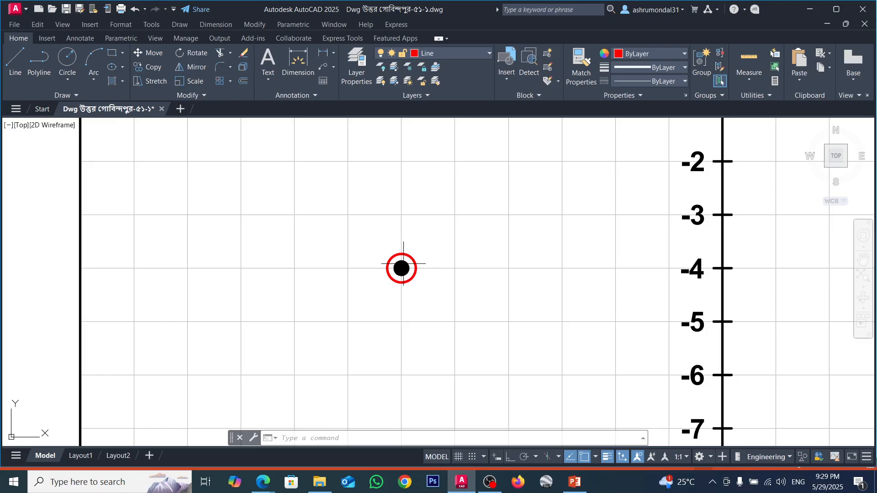
scroll(388, 272, "down", 2)
scroll(396, 269, "down", 5)
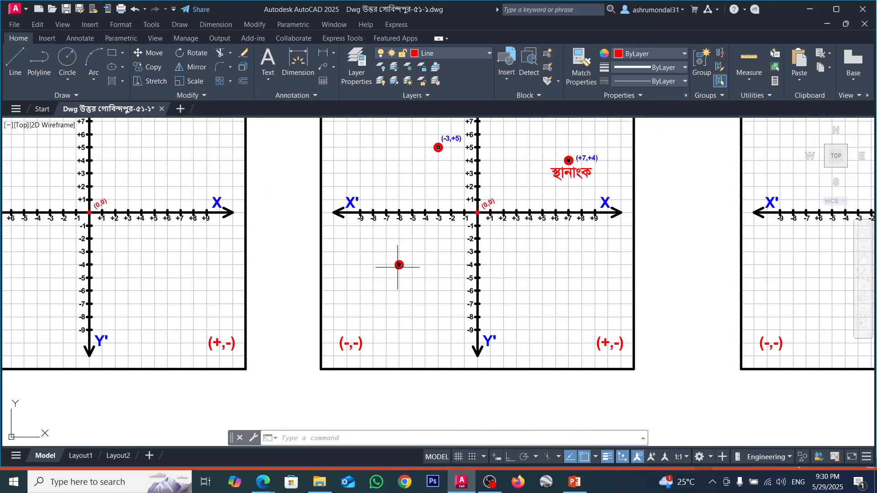
scroll(399, 263, "up", 3)
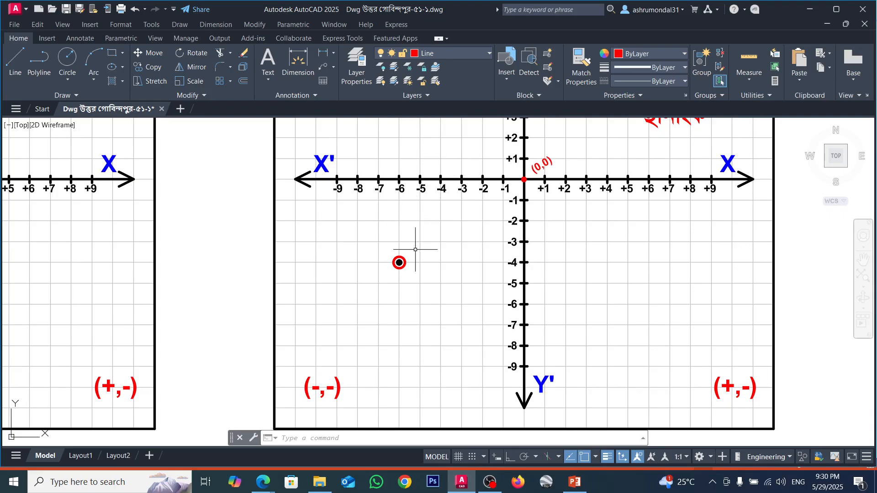
scroll(392, 251, "up", 2)
scroll(412, 167, "down", 2)
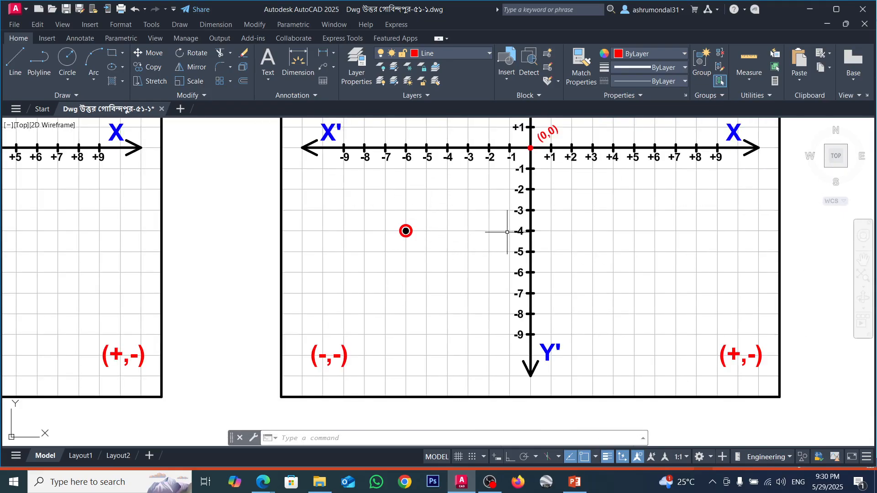
Step: Copy the third-quadrant point marker from (-6,-4) to (-9,-6)
scroll(390, 231, "up", 2)
left_click(392, 218)
left_click(441, 251)
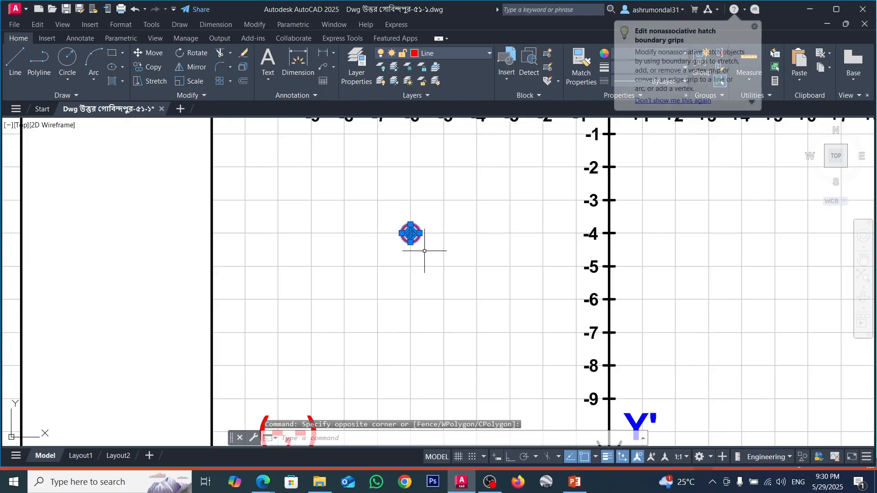
type("co")
key("Return")
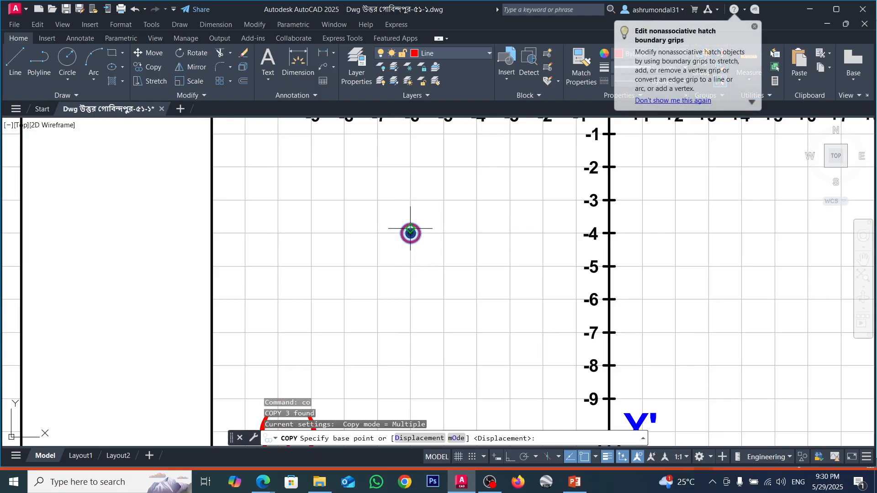
left_click(410, 228)
scroll(411, 233, "down", 2)
scroll(424, 257, "up", 2)
scroll(413, 251, "down", 2)
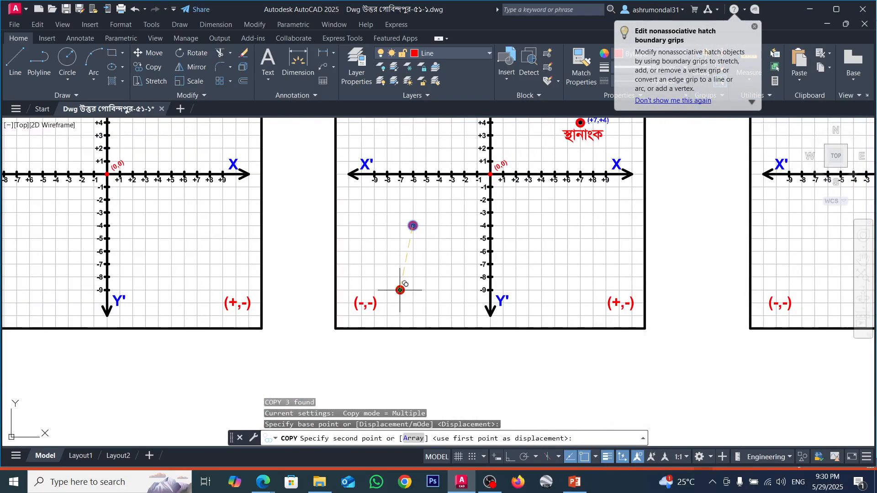
scroll(400, 289, "up", 2)
left_click(358, 227)
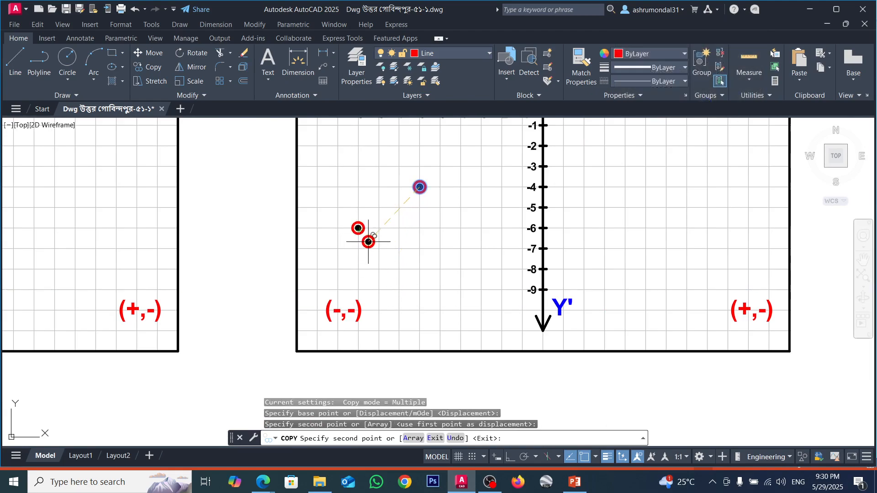
scroll(364, 237, "down", 2)
scroll(411, 231, "up", 2)
key("Escape")
Step: Erase the original third-quadrant point marker at (-6,-4)
left_click(422, 204)
left_click(438, 242)
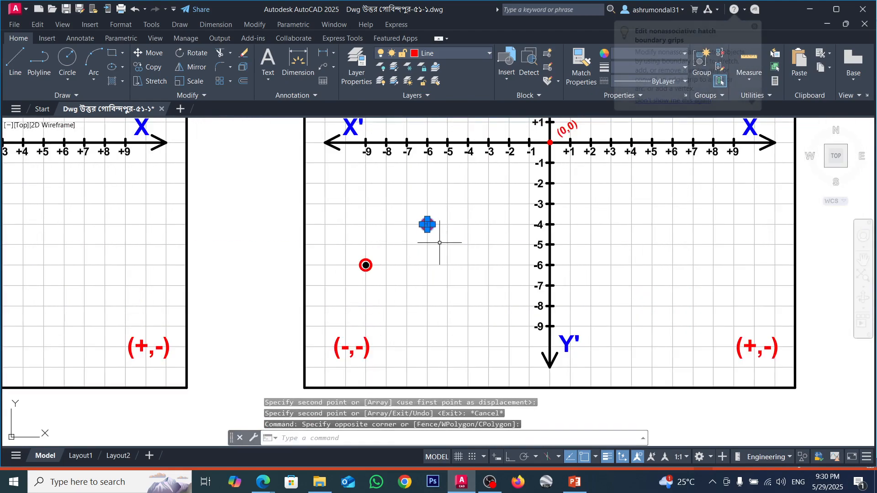
key("Delete")
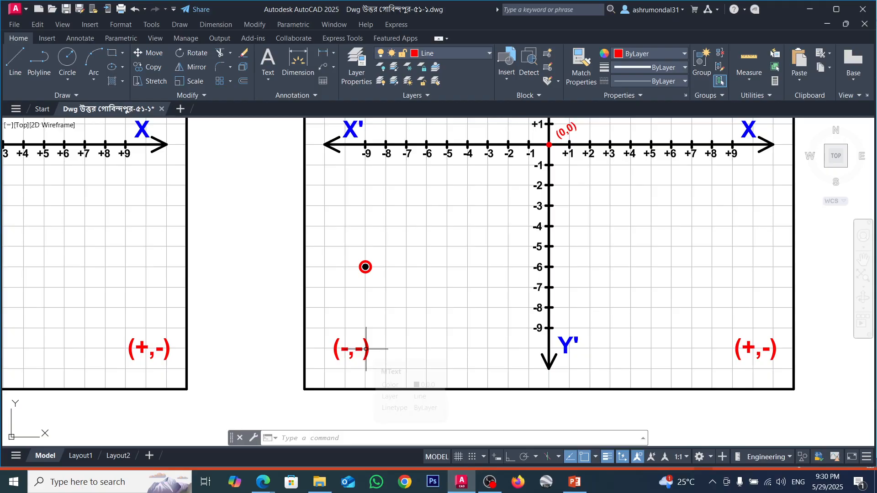
Step: Compare the third-quadrant point's diagram with the quadrant diagram, checking the sign pairs for the third and fourth quadrants
scroll(363, 351, "down", 10)
scroll(487, 324, "up", 4)
scroll(487, 323, "up", 2)
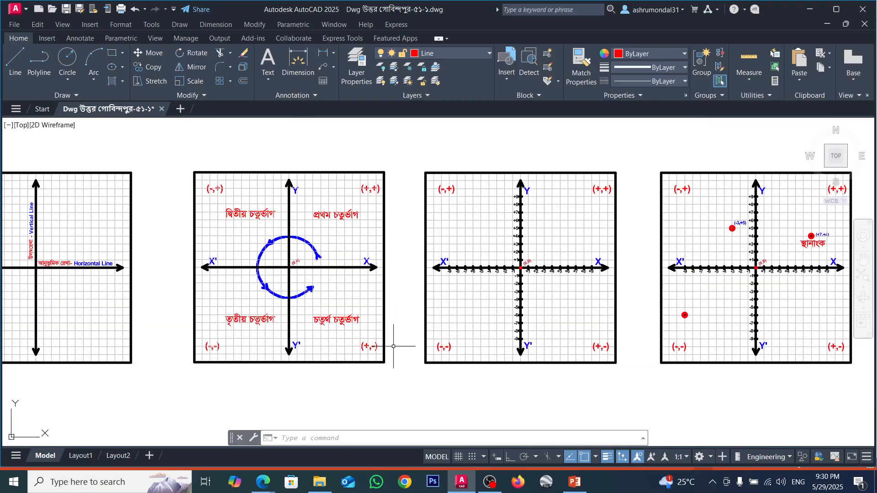
scroll(417, 355, "up", 2)
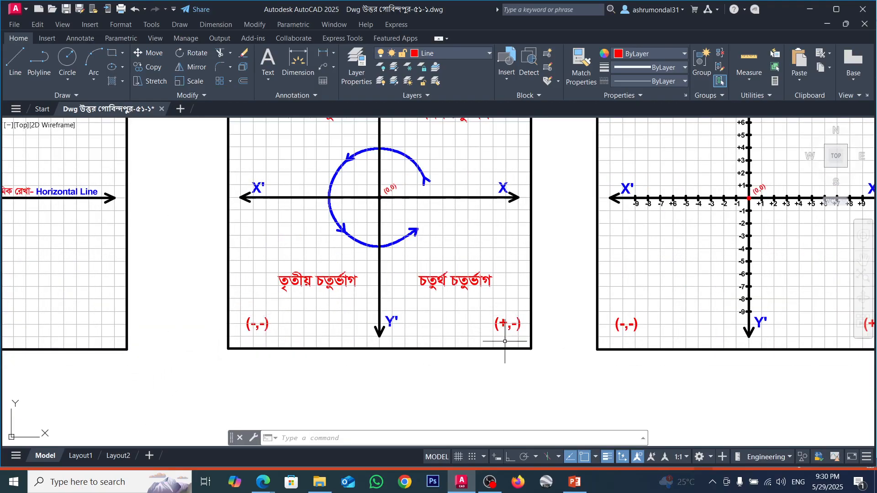
scroll(512, 348, "down", 4)
scroll(513, 231, "up", 2)
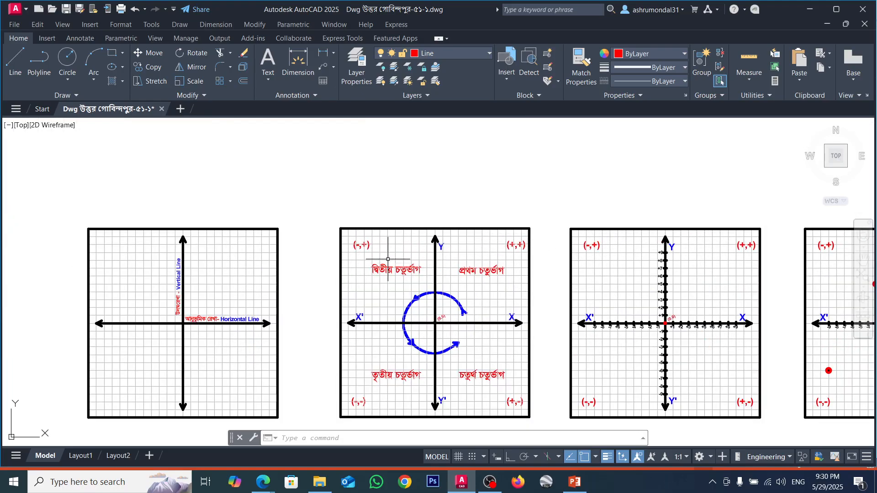
scroll(387, 260, "down", 2)
scroll(744, 319, "up", 1)
scroll(622, 343, "up", 3)
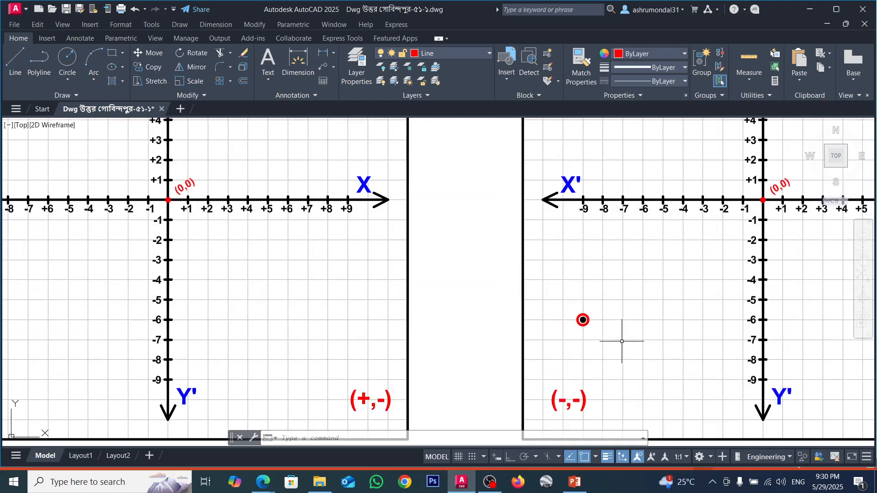
Step: Copy the third-quadrant point marker from (-9,-6) into the fourth quadrant at (+5,-3)
scroll(563, 308, "up", 2)
left_click(564, 309)
left_click(589, 335)
scroll(599, 323, "up", 4)
type("co")
key("Return")
left_click(514, 323)
scroll(514, 322, "down", 5)
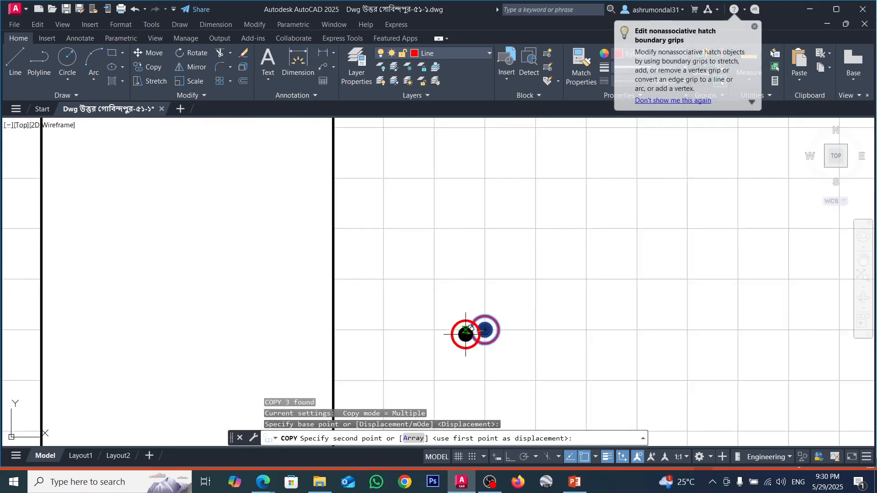
scroll(560, 311, "up", 6)
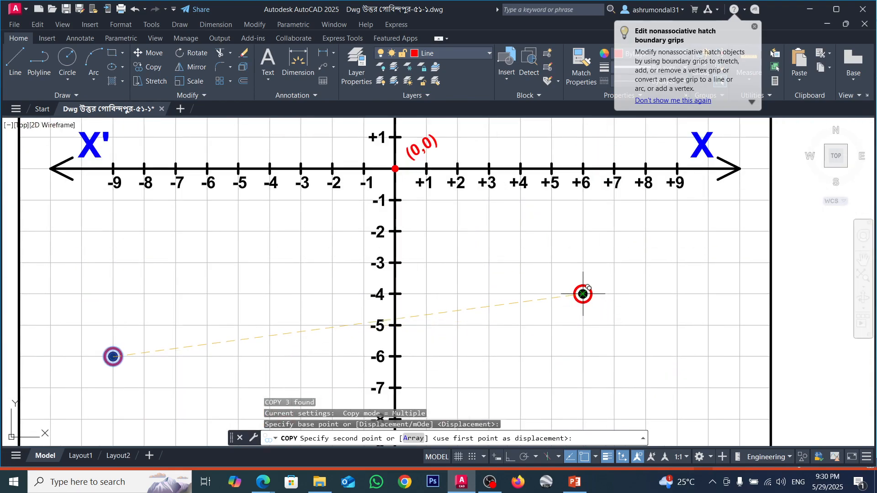
left_click(552, 262)
key("Escape")
Step: Examine the fourth-quadrant point against the axis numbers and review the row of coordinate diagrams
scroll(587, 293, "down", 5)
scroll(583, 282, "up", 5)
scroll(583, 282, "down", 2)
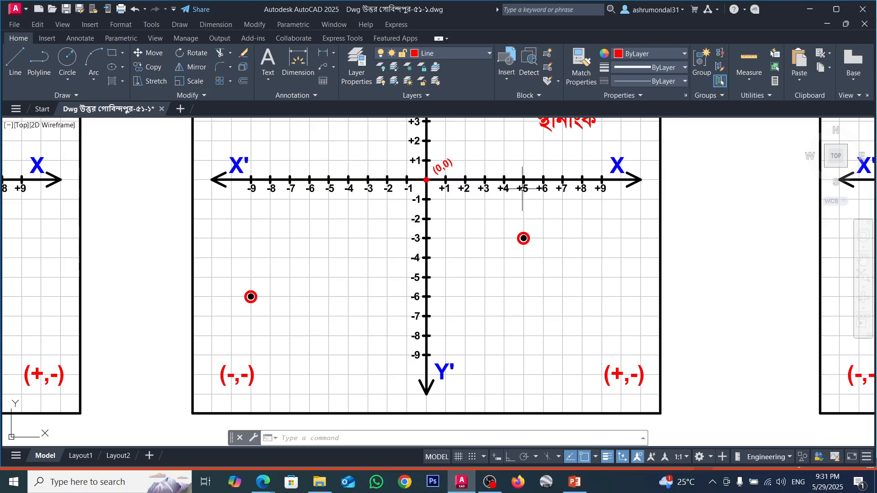
scroll(523, 188, "up", 4)
scroll(518, 187, "down", 2)
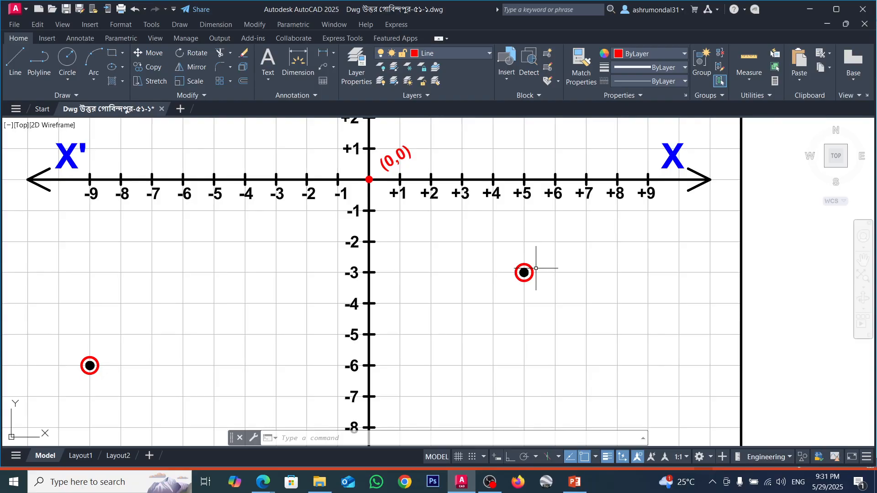
scroll(533, 268, "down", 8)
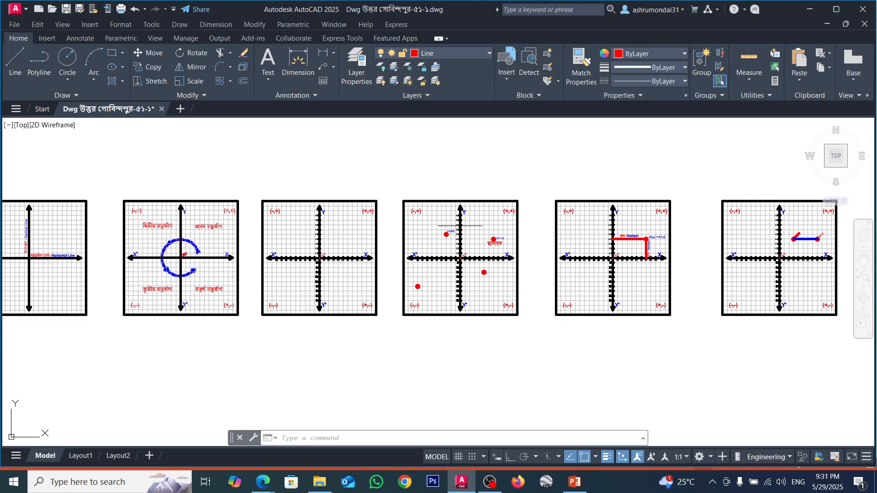
scroll(485, 265, "down", 3)
scroll(503, 269, "up", 3)
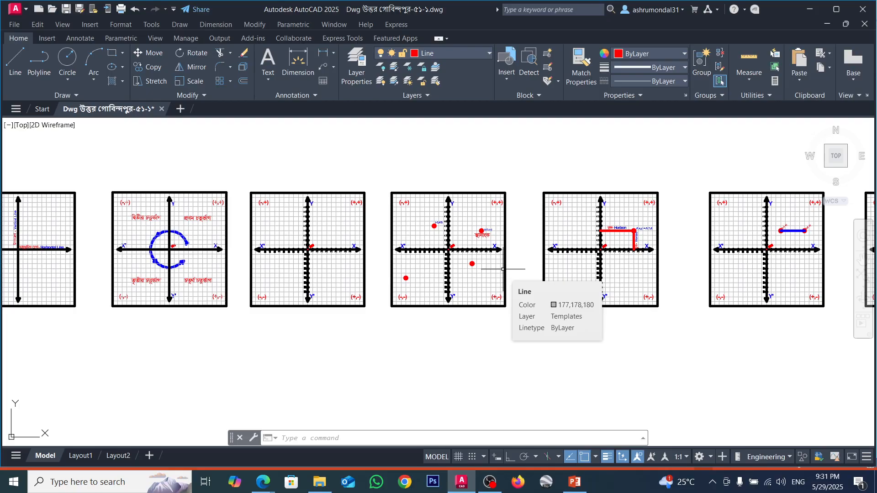
scroll(405, 288, "down", 8)
scroll(339, 294, "up", 8)
scroll(553, 291, "up", 4)
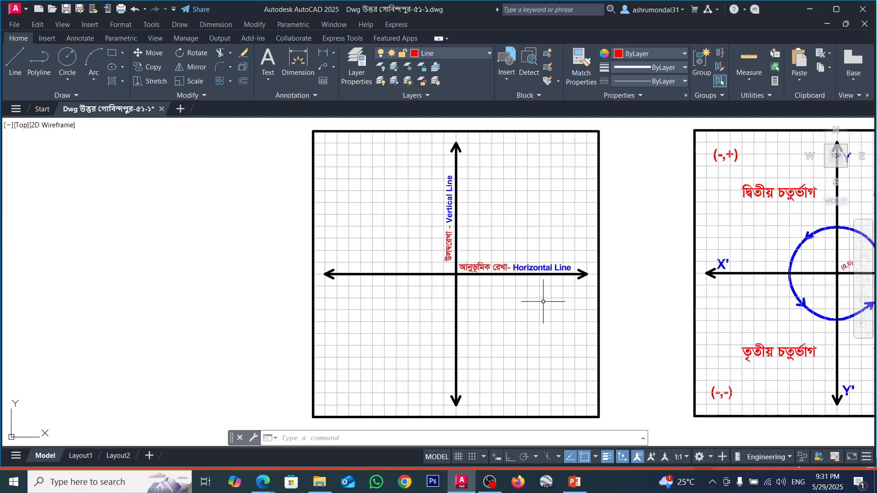
scroll(418, 283, "down", 6)
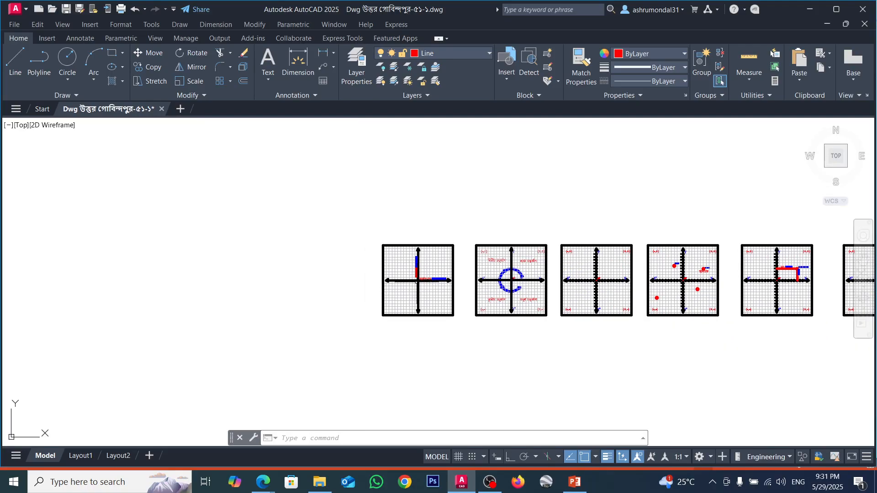
scroll(594, 285, "up", 5)
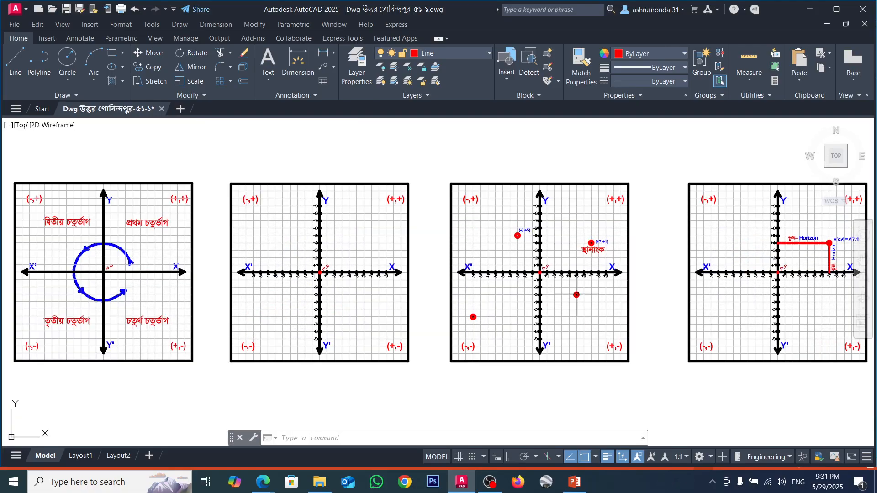
scroll(575, 293, "up", 4)
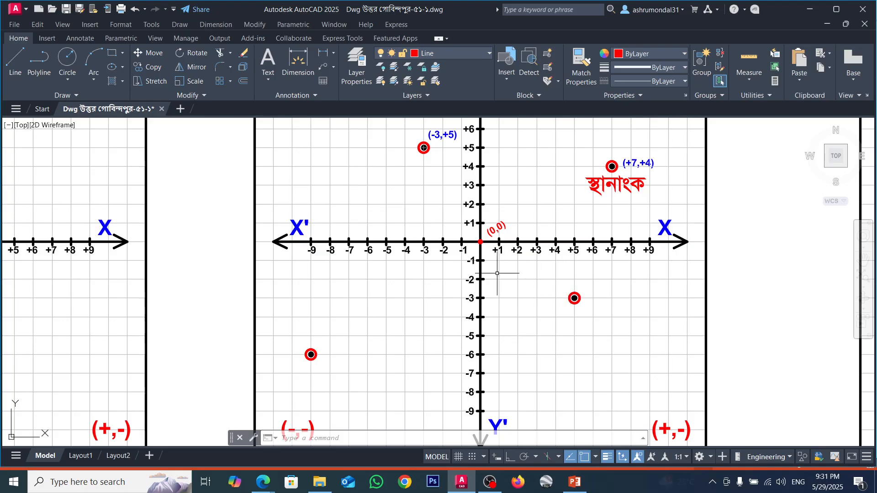
scroll(498, 270, "down", 4)
scroll(478, 275, "down", 2)
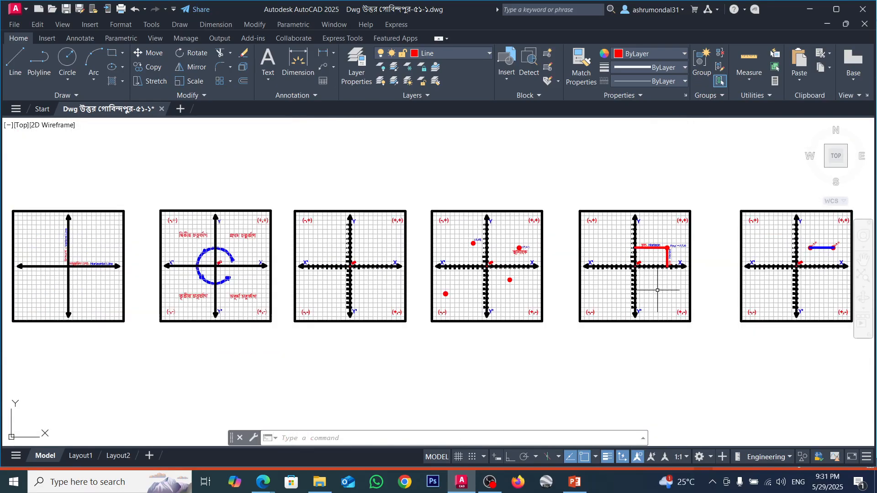
Step: In the A(7,4) diagram, delete "- Horizon" from the label above the horizontal dashed line, leaving only ভূজ
scroll(508, 279, "up", 2)
scroll(442, 284, "down", 2)
scroll(647, 285, "up", 8)
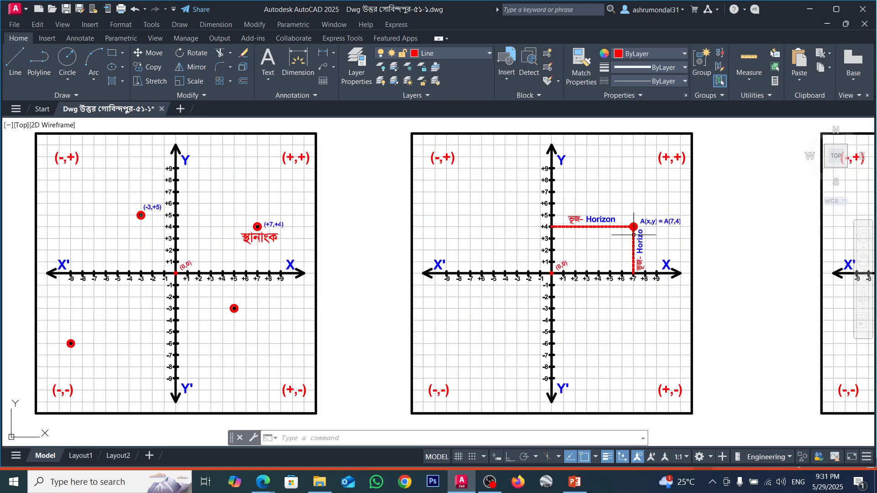
scroll(498, 227, "down", 2)
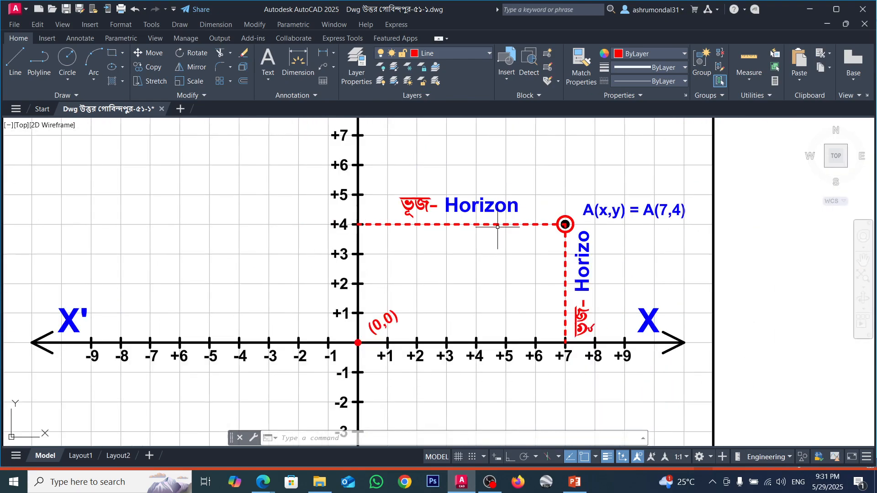
scroll(550, 207, "up", 2)
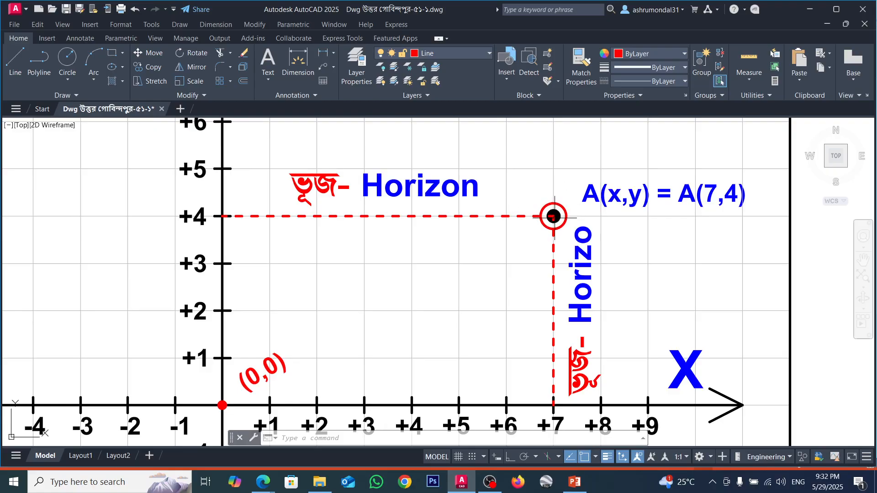
scroll(554, 215, "down", 2)
scroll(547, 211, "up", 2)
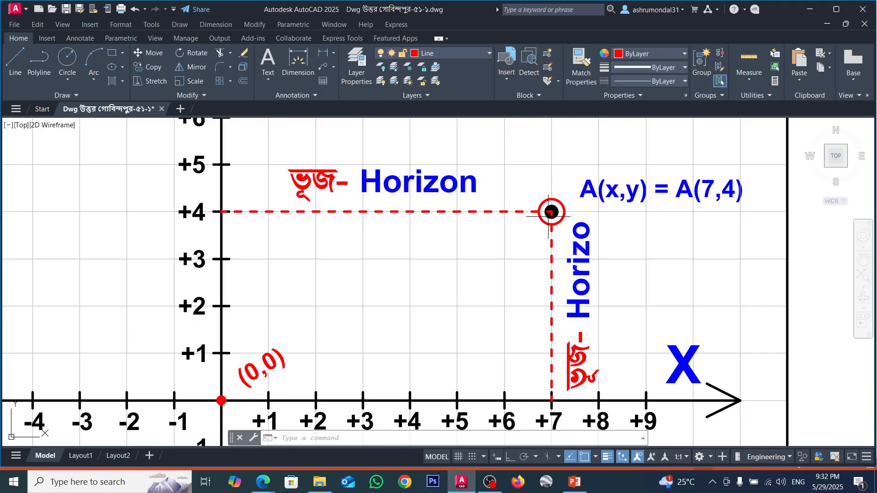
left_click(431, 177)
double_click(404, 184)
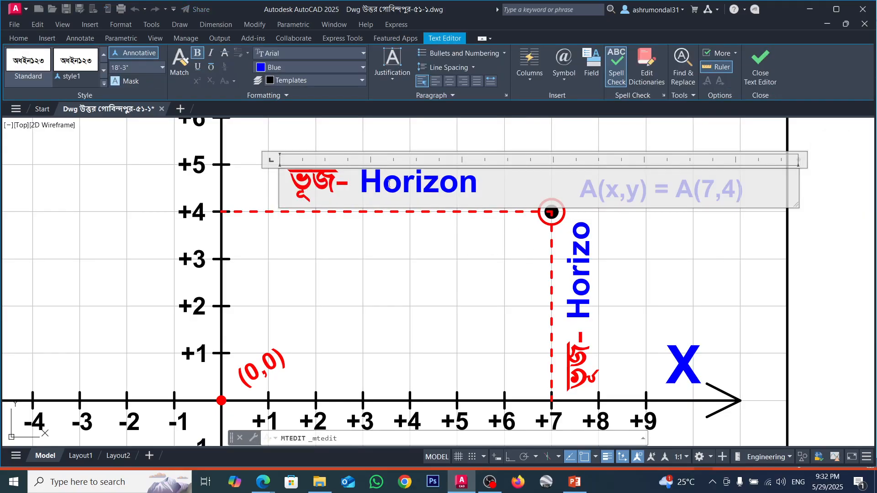
double_click(367, 178)
key("BackSpace")
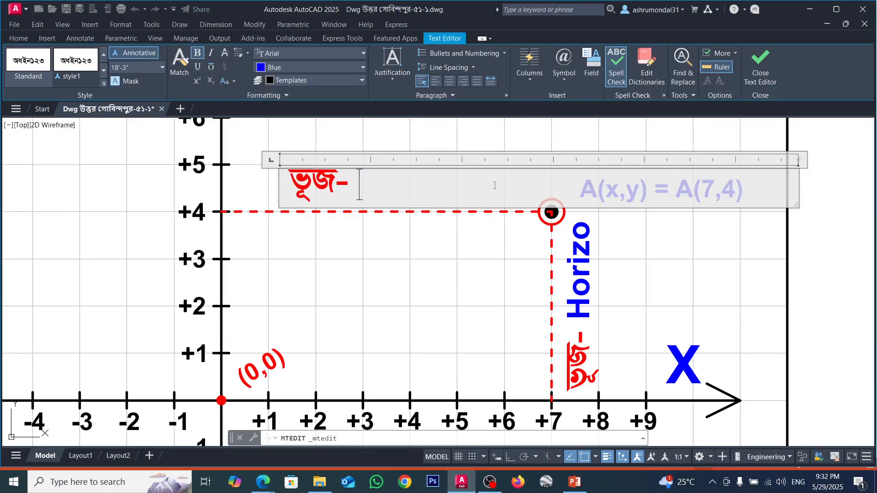
key("BackSpace")
key("BackSpace")
left_click(455, 245)
Step: Delete "- Horizo" from the rotated label beside the vertical dashed line, leaving only ভূজ
double_click(578, 302)
left_click_drag(741, 414, 627, 412)
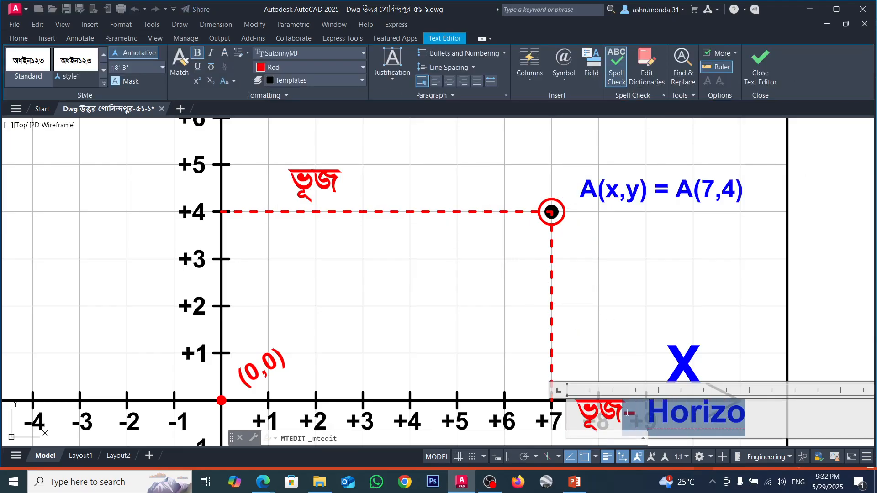
key("BackSpace")
left_click(621, 251)
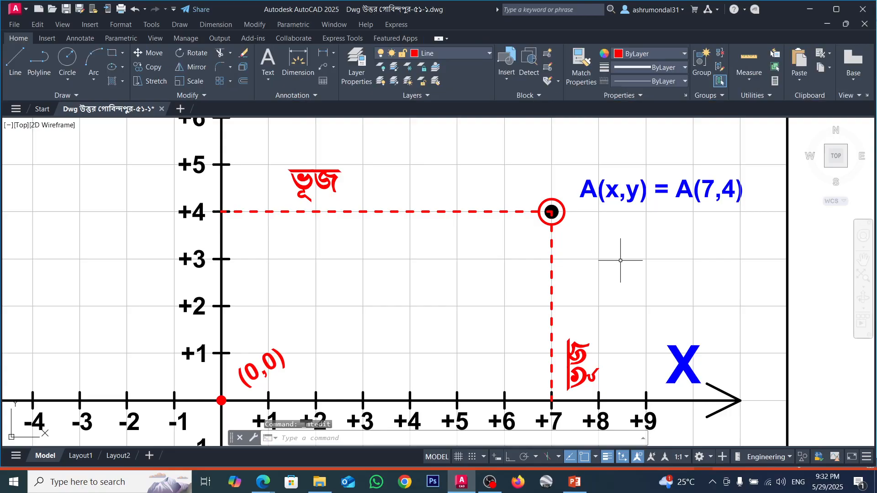
Step: Try to ungroup the dashed polyline that joins point A(7,4) to both axes
scroll(728, 181, "up", 2)
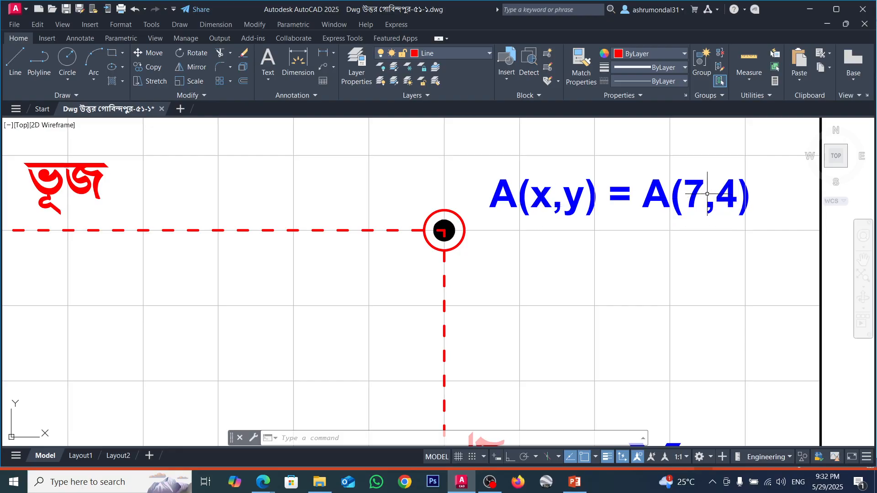
scroll(692, 194, "down", 3)
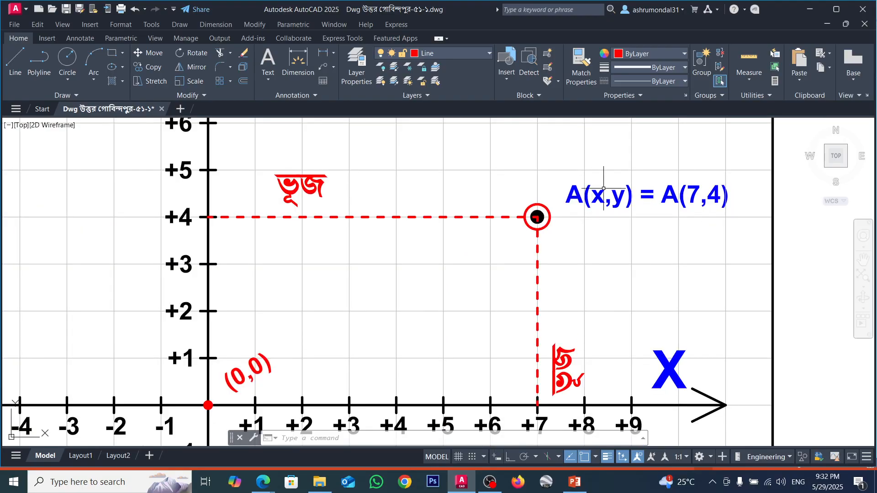
scroll(581, 251, "up", 1)
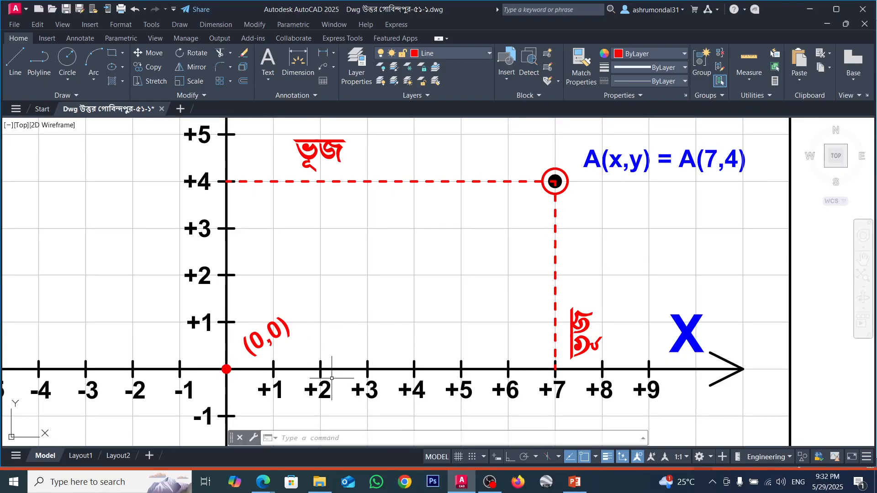
left_click(445, 181)
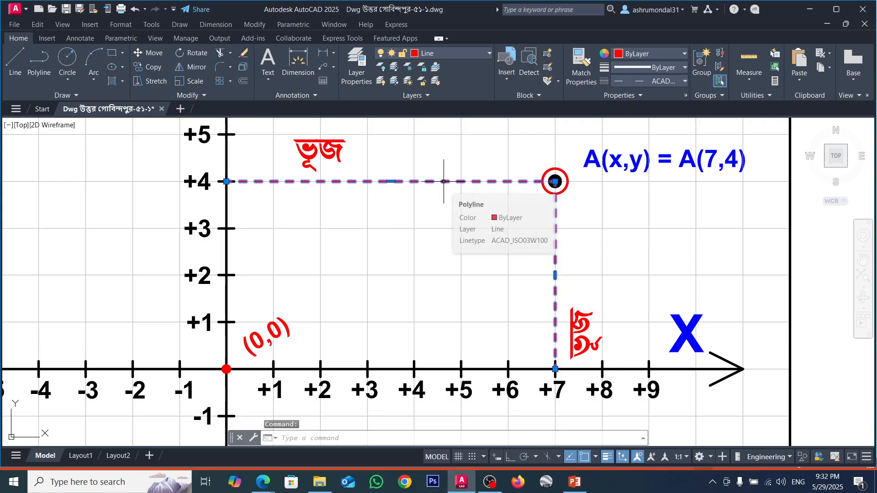
type("ungroup")
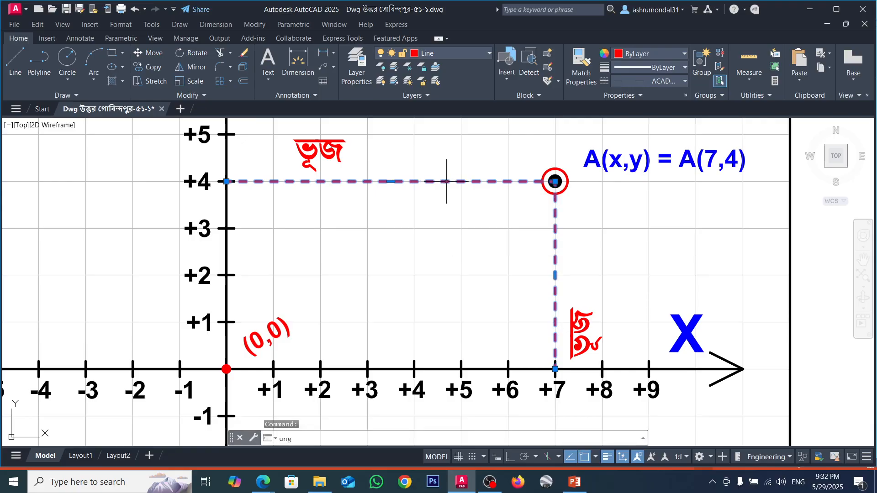
key("Return")
key("Escape")
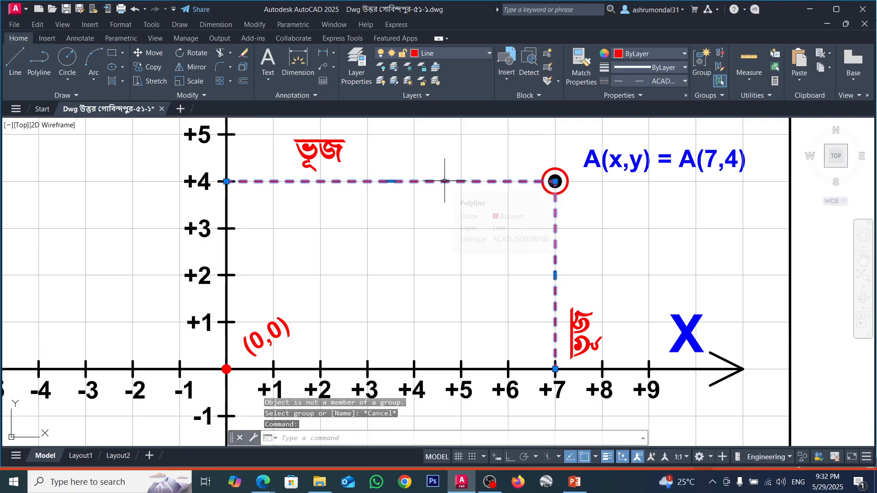
double_click(444, 181)
type("x")
key("Return")
Step: Explode the dashed polyline at point A(7,4) into separate horizontal and vertical lines
left_click(447, 182)
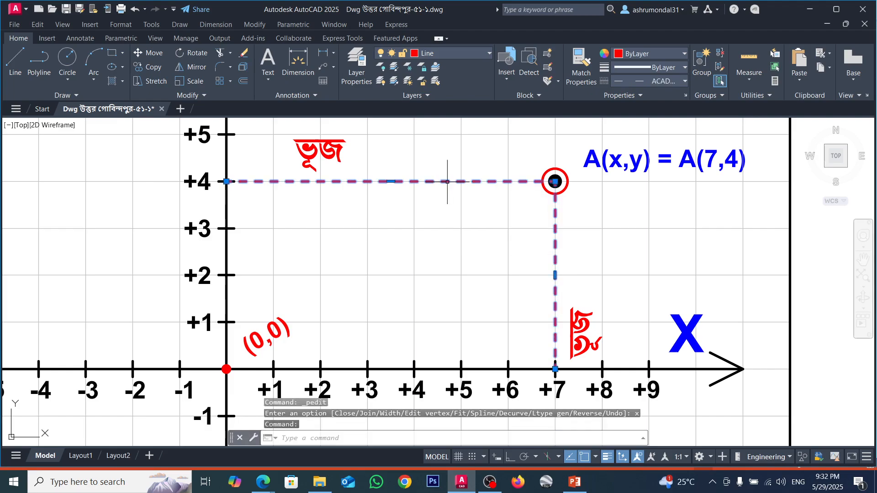
type("x")
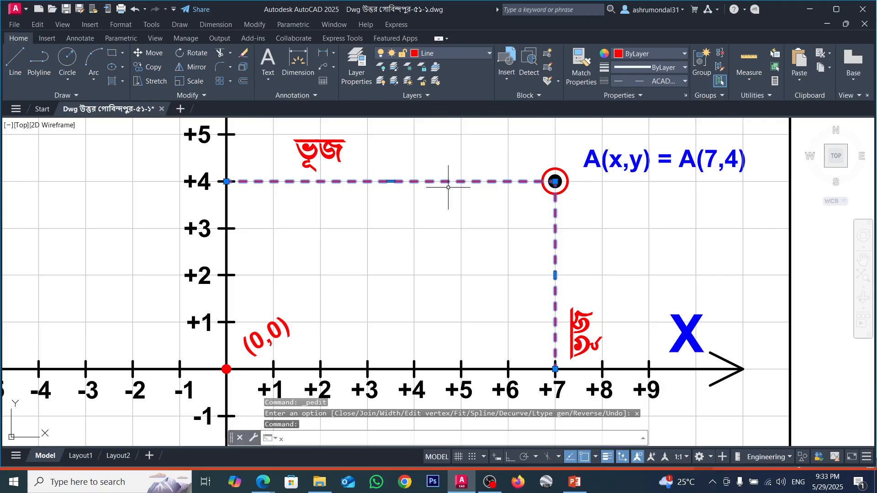
key("BackSpace")
type("EXPLODE")
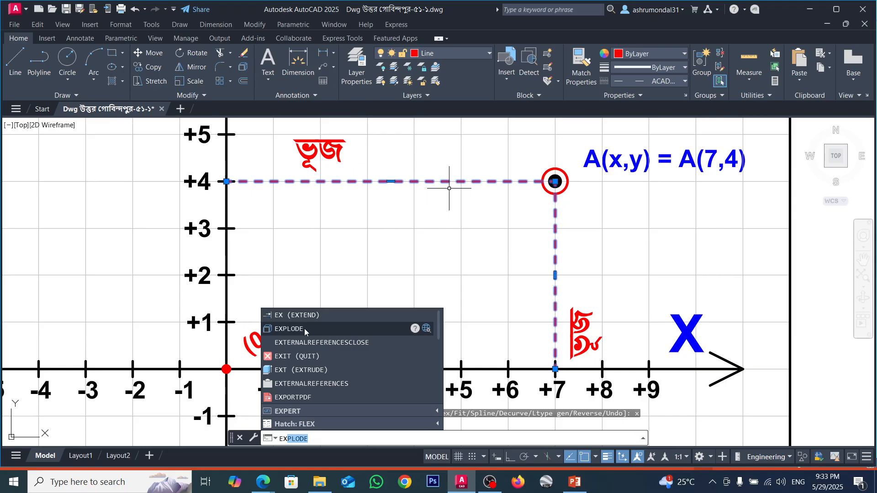
left_click(293, 328)
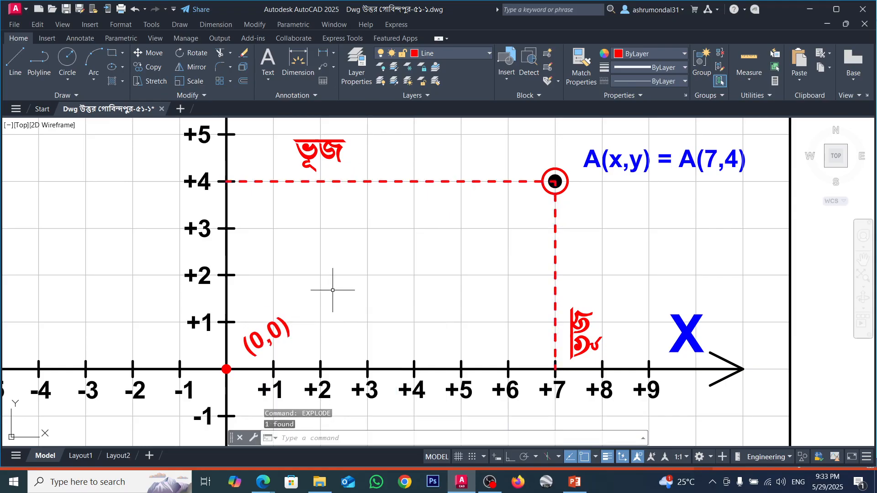
key("Escape")
Step: Select the horizontal and then the vertical dashed line at point A to check that they are separate objects
left_click(427, 181)
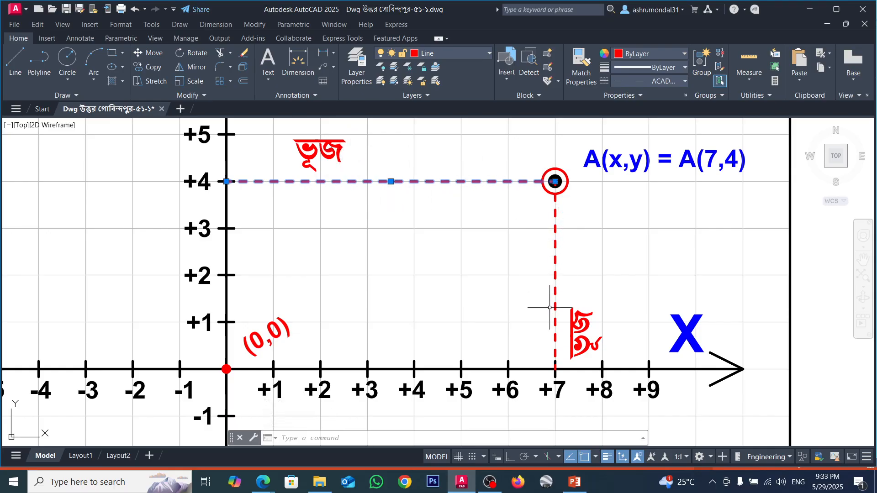
key("Escape")
left_click(556, 258)
left_click(554, 258)
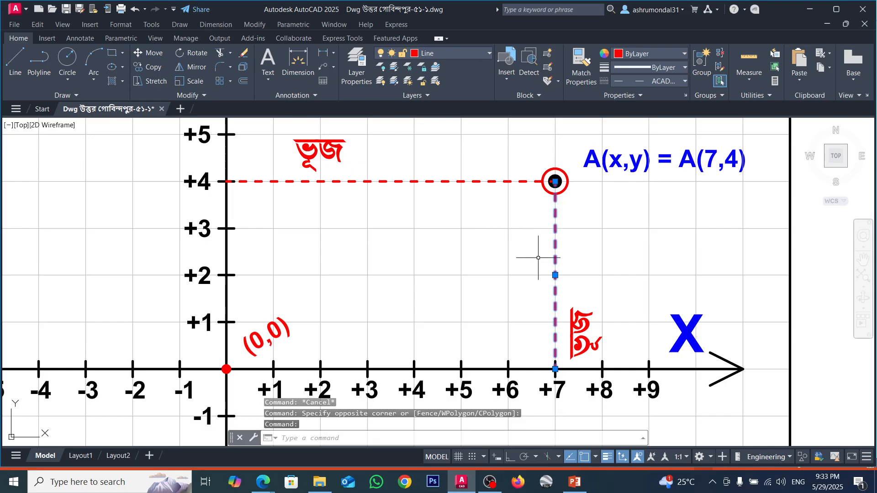
Step: Try to move the vertical dashed line at point A(7,4) and its rotated ভূজ label upward, and undo the move
left_click(581, 326)
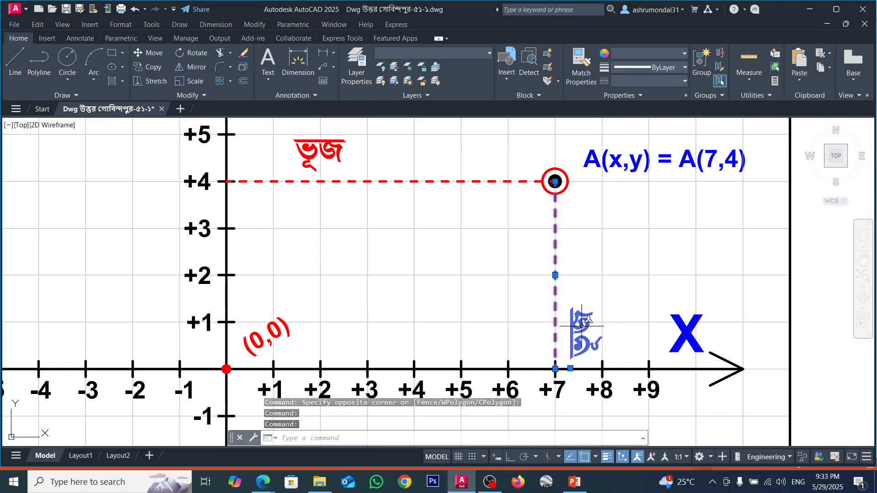
left_click_drag(581, 326, 580, 283)
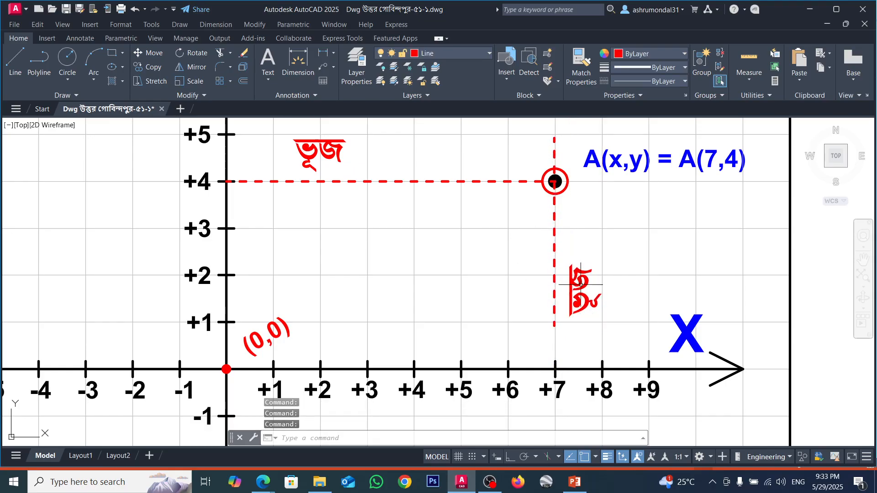
key("Escape")
key("ctrl+z")
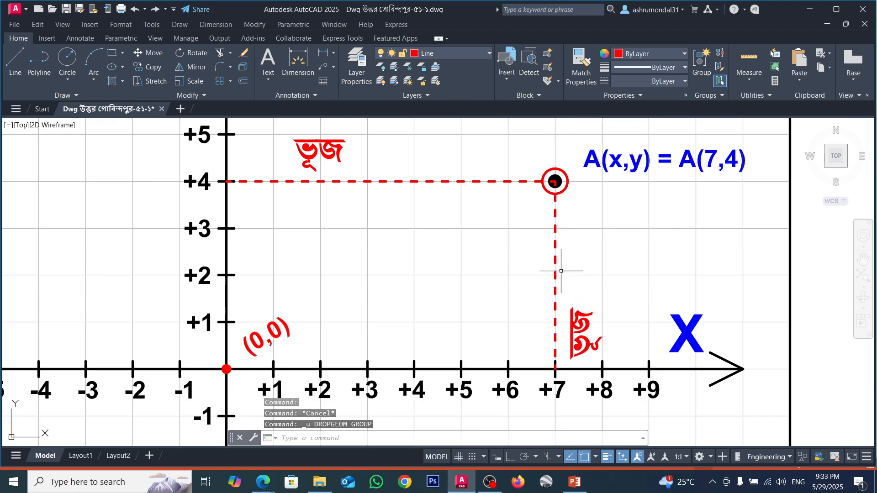
Step: Select the vertical dashed line at point A(7,4) and examine the A(3,4)–B(8,4) segment on the neighbouring diagram
left_click(557, 267)
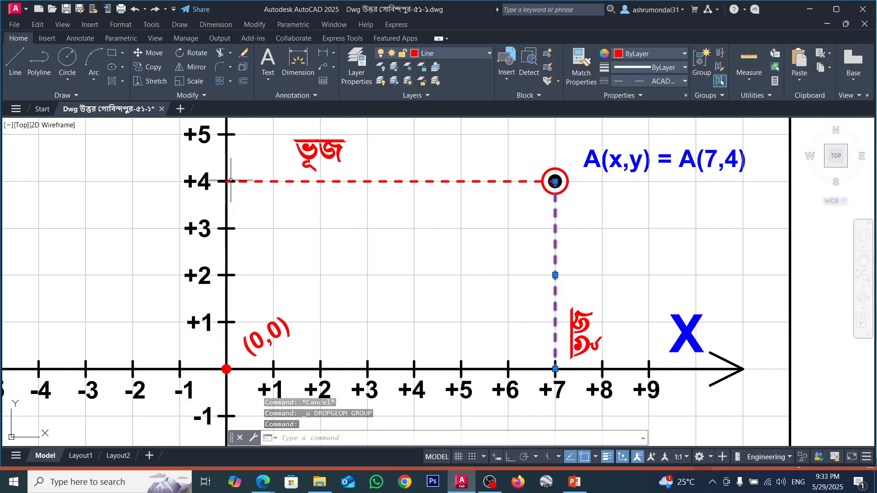
scroll(293, 197, "down", 2)
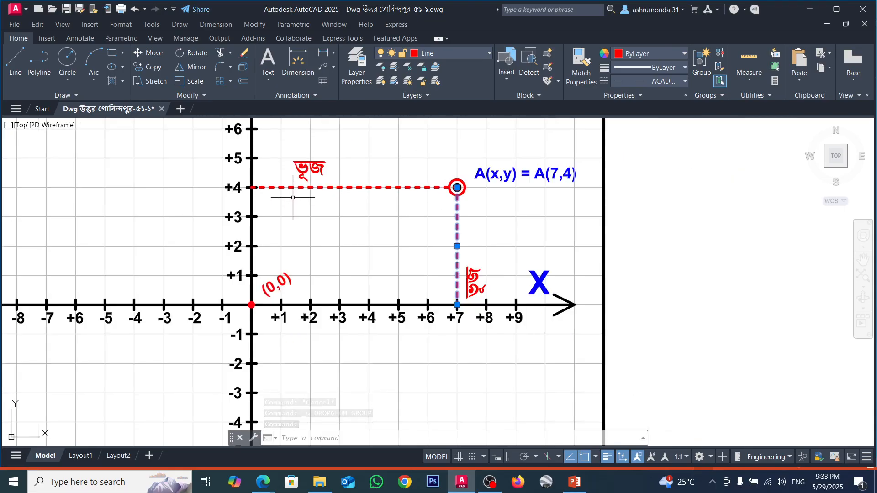
scroll(293, 197, "down", 5)
scroll(564, 188, "up", 3)
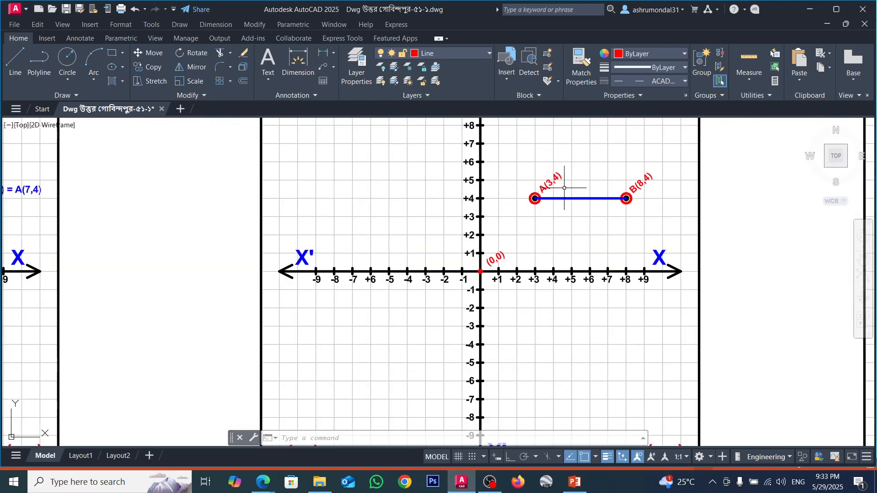
scroll(565, 187, "up", 4)
scroll(491, 215, "up", 2)
scroll(492, 216, "down", 4)
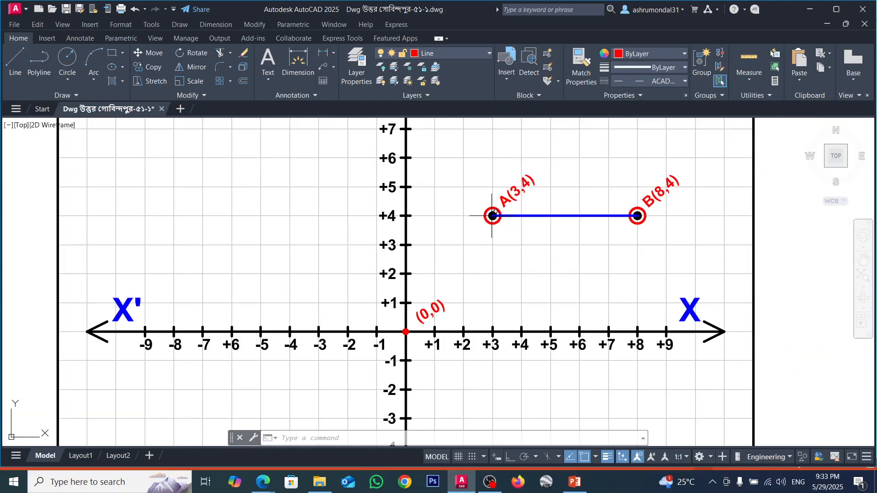
scroll(491, 215, "up", 2)
mouse_move(494, 214)
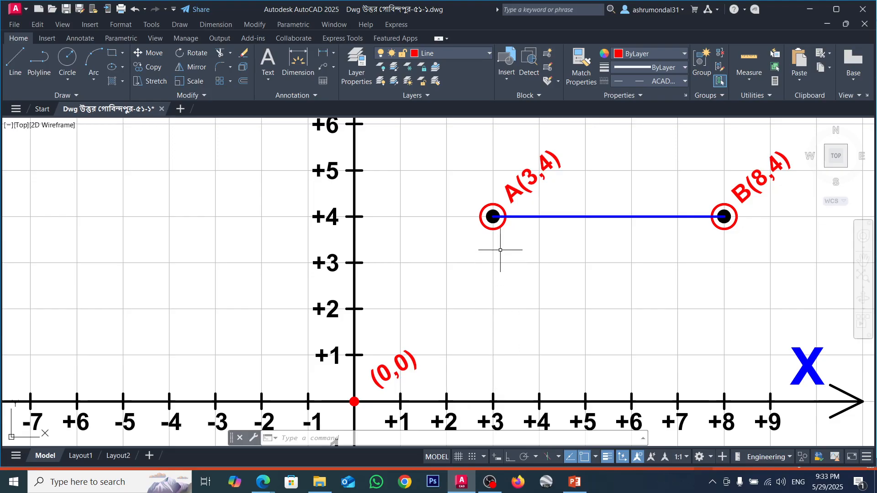
scroll(494, 216, "down", 2)
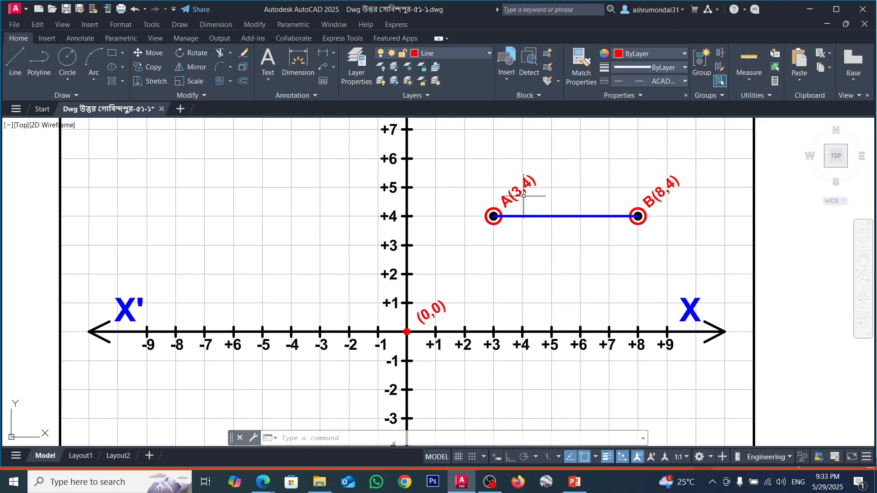
scroll(500, 207, "down", 2)
scroll(604, 214, "down", 2)
scroll(605, 214, "down", 2)
scroll(396, 198, "up", 2)
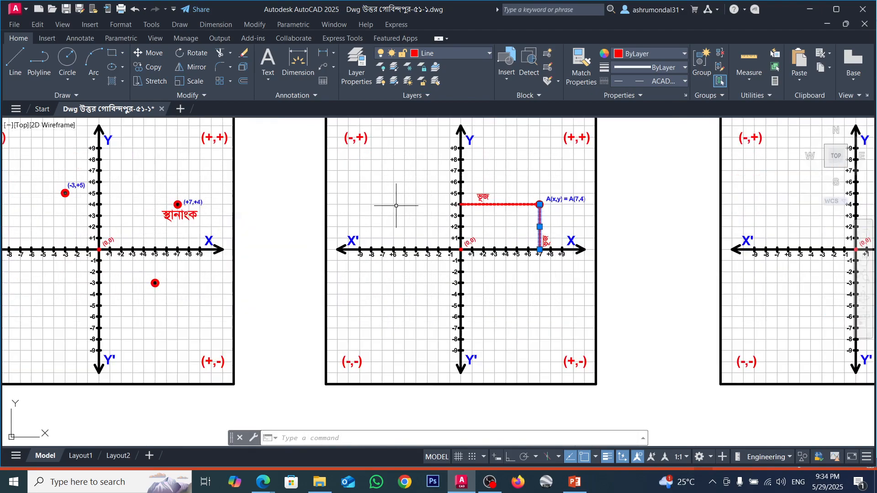
Step: Switch to Google Earth Pro and dismiss its start-up tips
left_click(547, 483)
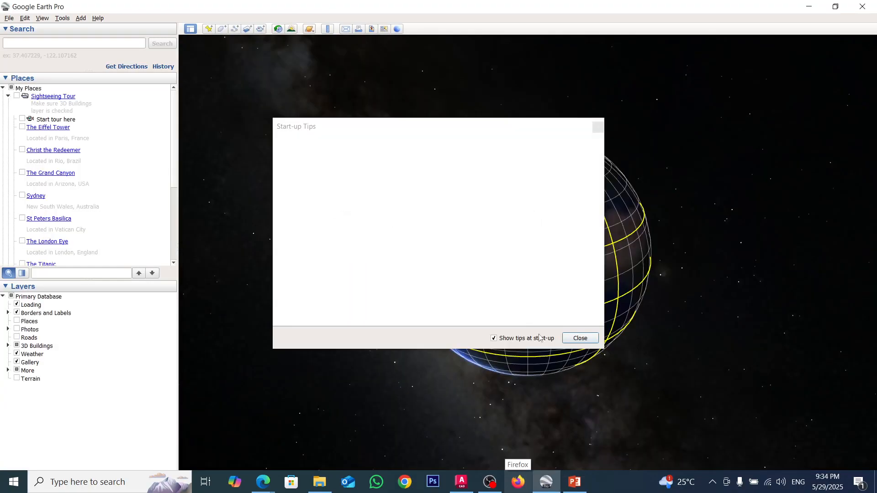
left_click(580, 338)
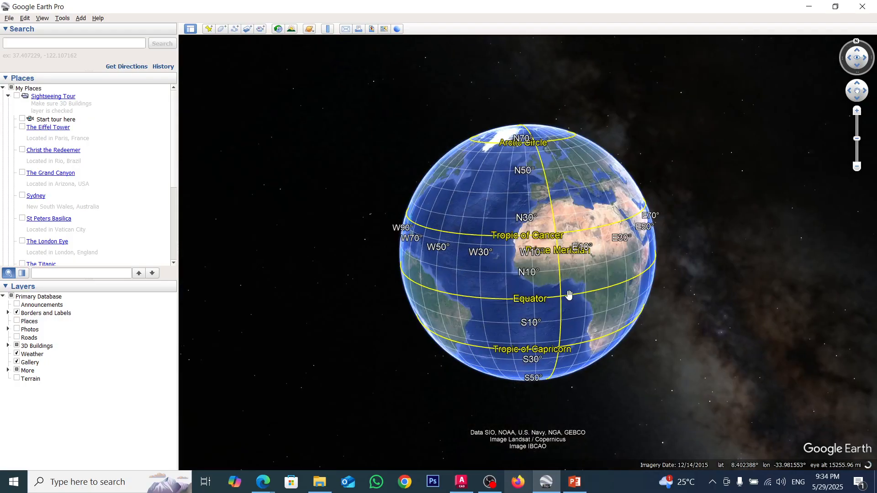
scroll(569, 294, "up", 5)
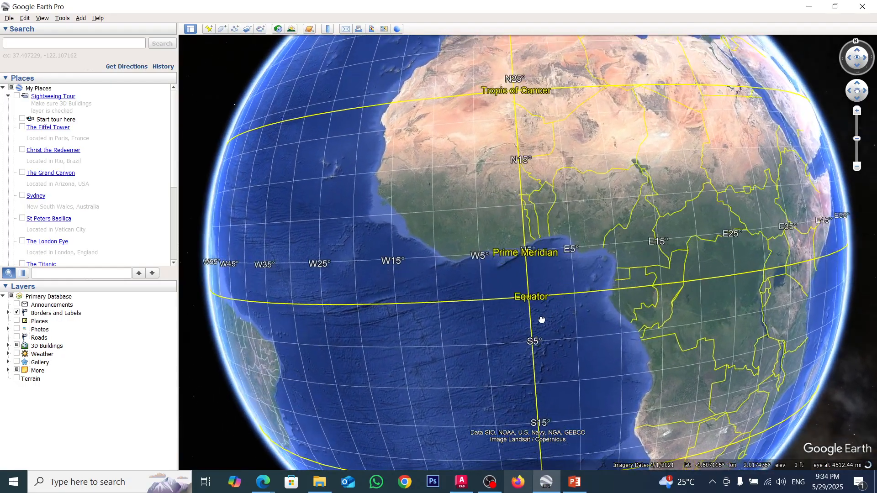
left_click(208, 29)
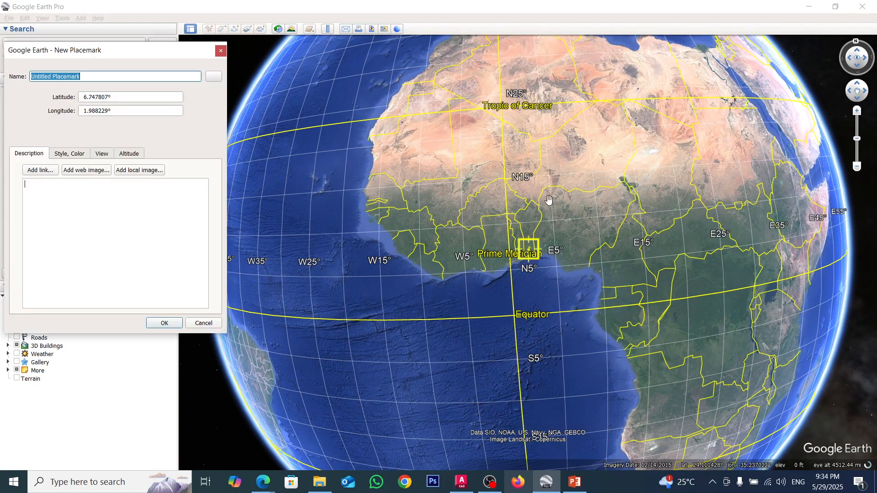
left_click(203, 323)
Step: Examine the equator and prime meridian on the globe, with the regions on each side around Africa and the Atlantic
scroll(601, 220, "down", 3)
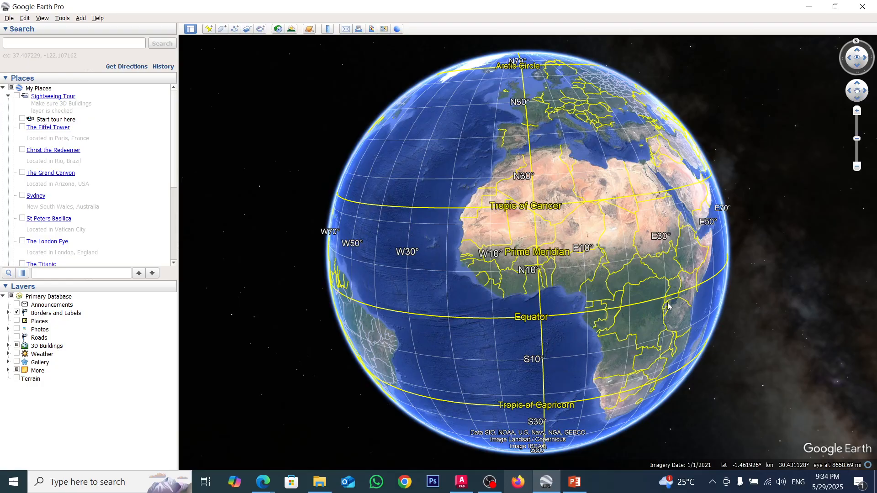
scroll(669, 284, "up", 2)
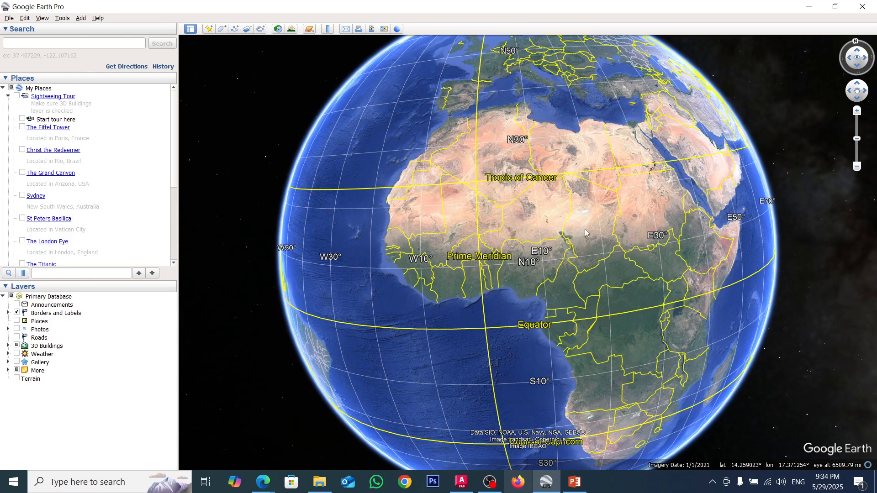
left_click_drag(582, 232, 594, 221)
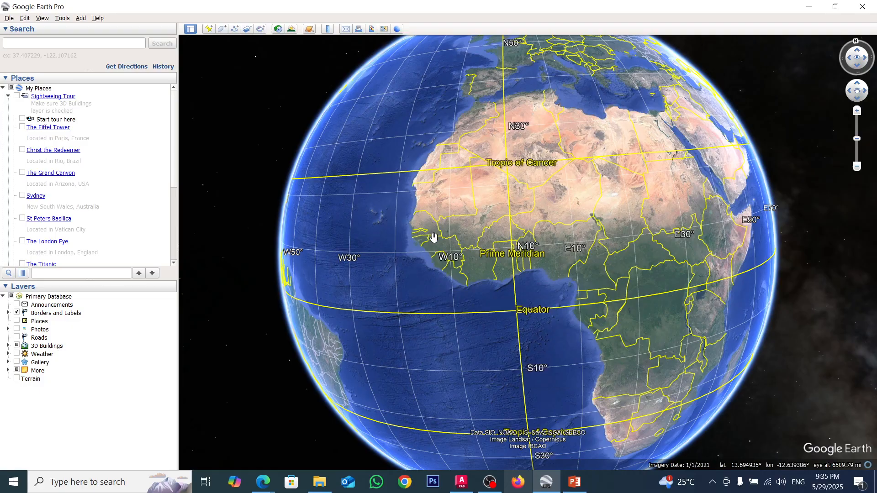
left_click_drag(457, 406, 446, 341)
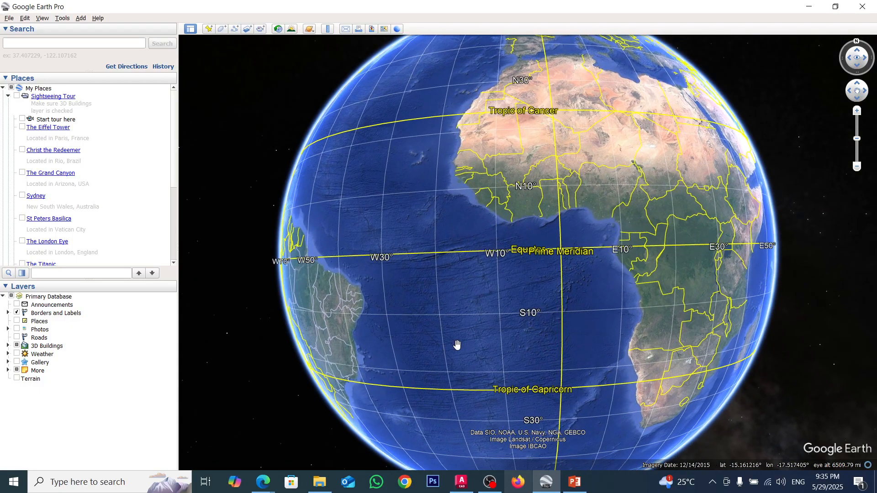
left_click_drag(671, 346, 596, 376)
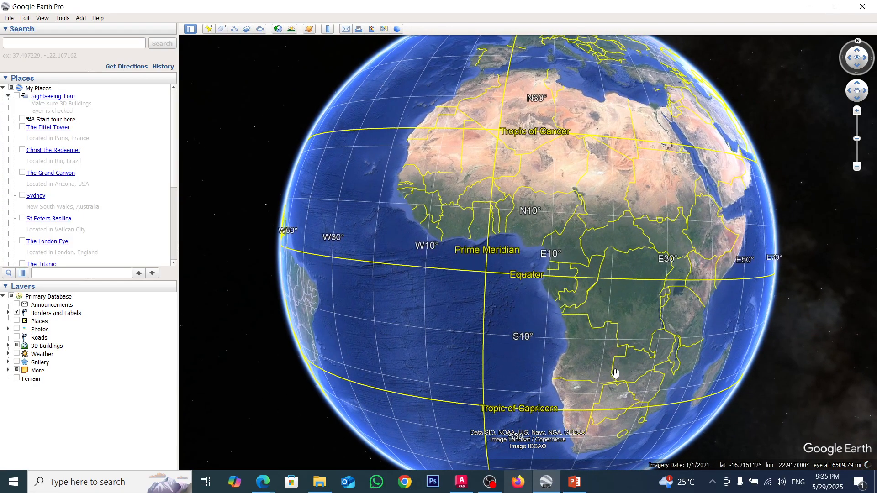
left_click_drag(522, 248, 580, 273)
scroll(574, 270, "up", 1)
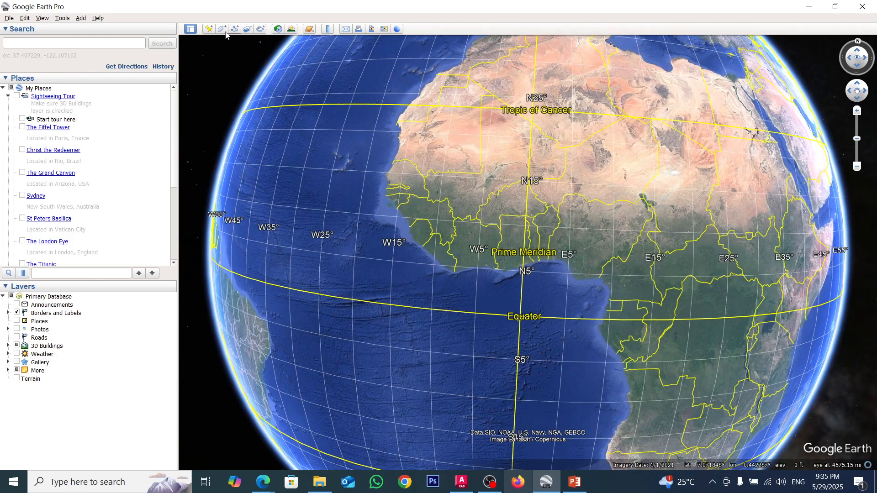
Step: Start a new placemark and position it in northern Africa at about latitude 16.82°, longitude 12.01°
left_click(208, 29)
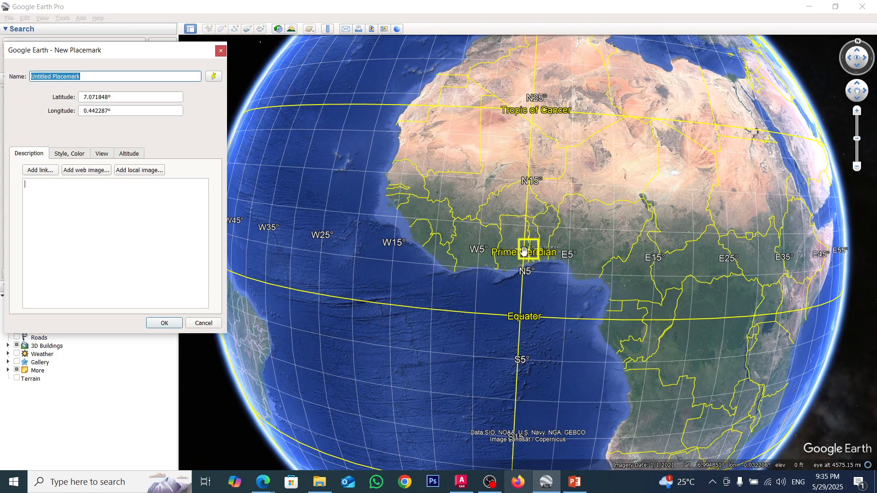
left_click_drag(529, 255, 632, 175)
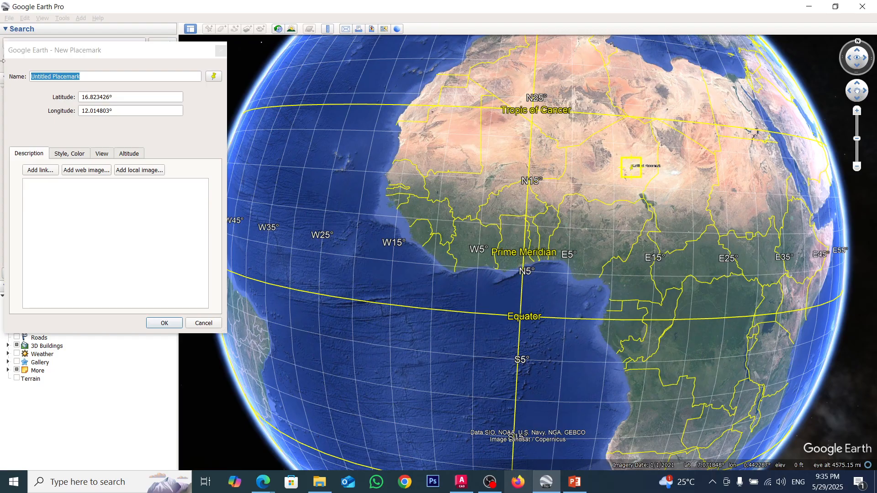
Step: Magnify the screen to 200% to read the placemark's latitude and longitude, and put the magnifier away
key("super+plus")
key("super+plus")
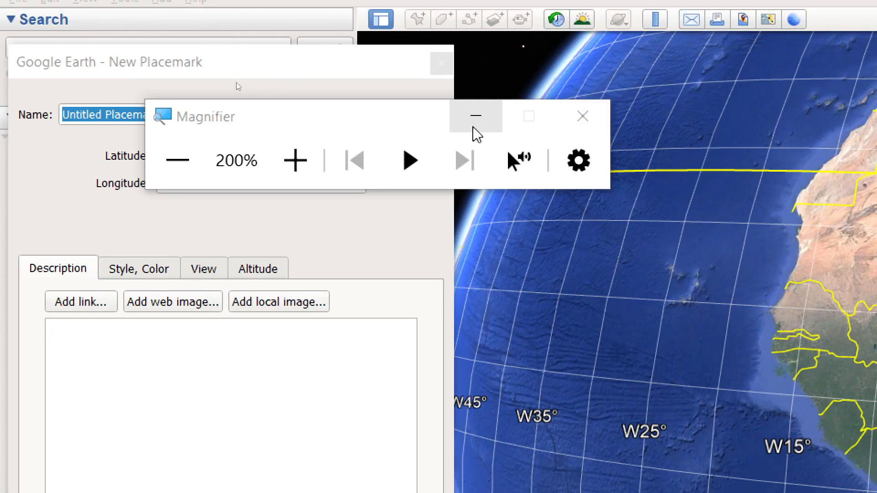
left_click(475, 93)
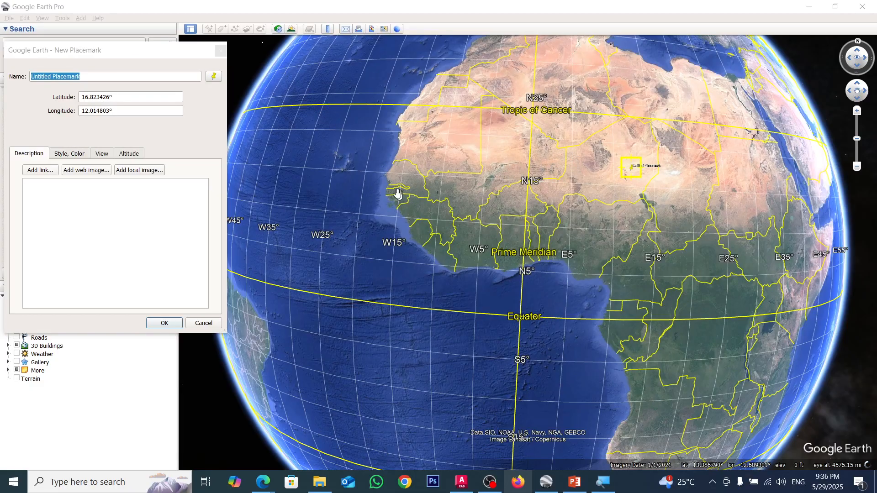
Step: Move the placemark to about latitude 16.12°, longitude -17.57°, and on to the South Atlantic at about latitude -8.83°, longitude -13.83°
left_click_drag(632, 173, 386, 166)
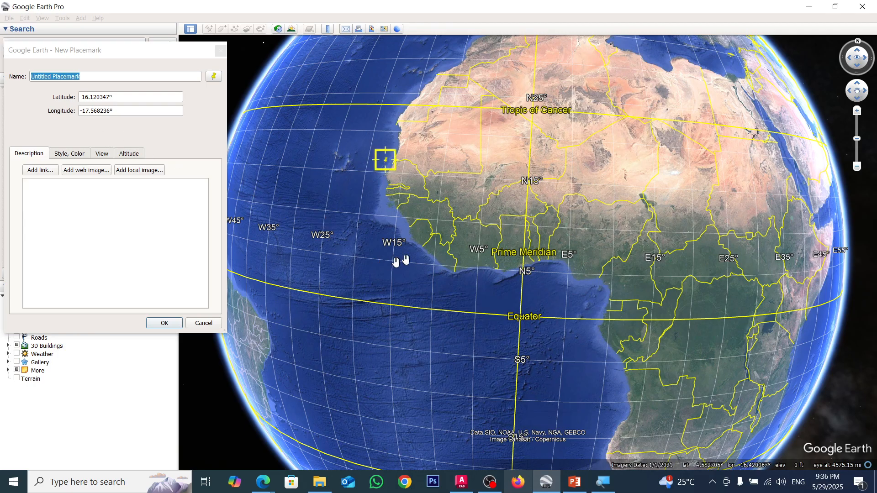
scroll(445, 250, "down", 2)
left_click_drag(439, 292, 466, 249)
left_click_drag(437, 153, 449, 211)
left_click_drag(457, 206, 472, 378)
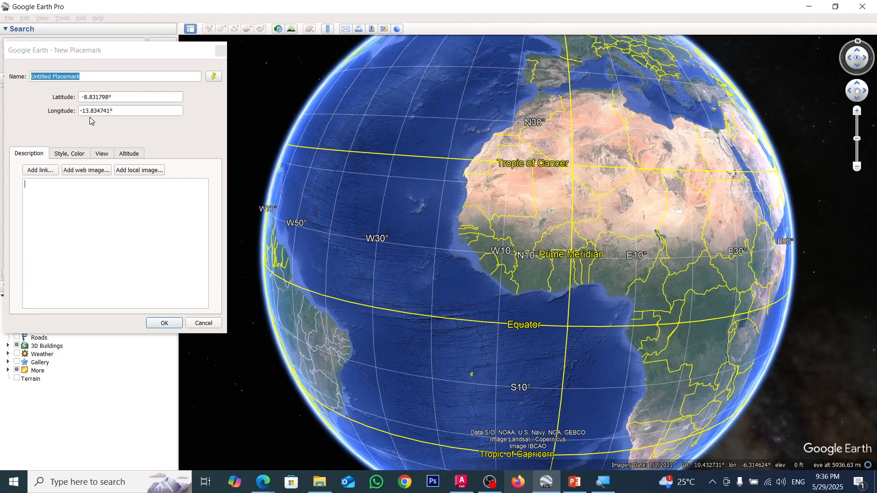
Step: Move the placemark east of the prime meridian into southern Africa, at about latitude -9.40°, longitude 16.43°
scroll(460, 177, "down", 2)
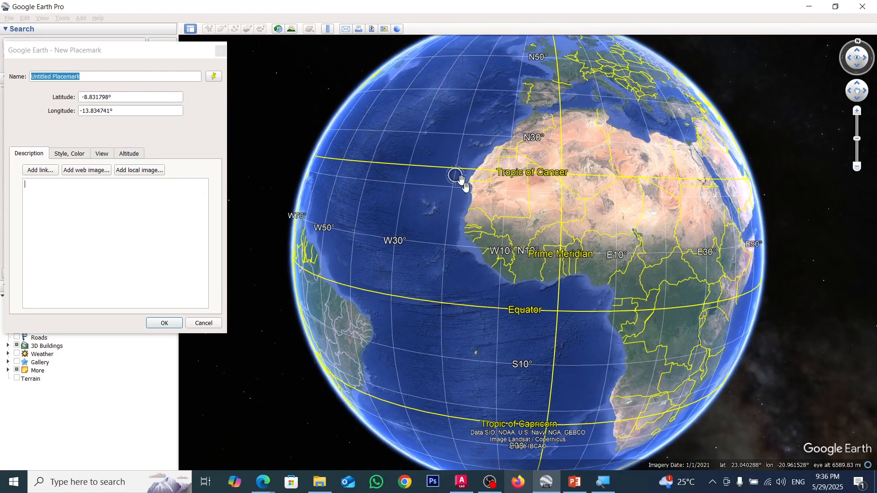
scroll(511, 358, "up", 5)
left_click_drag(442, 347, 431, 315)
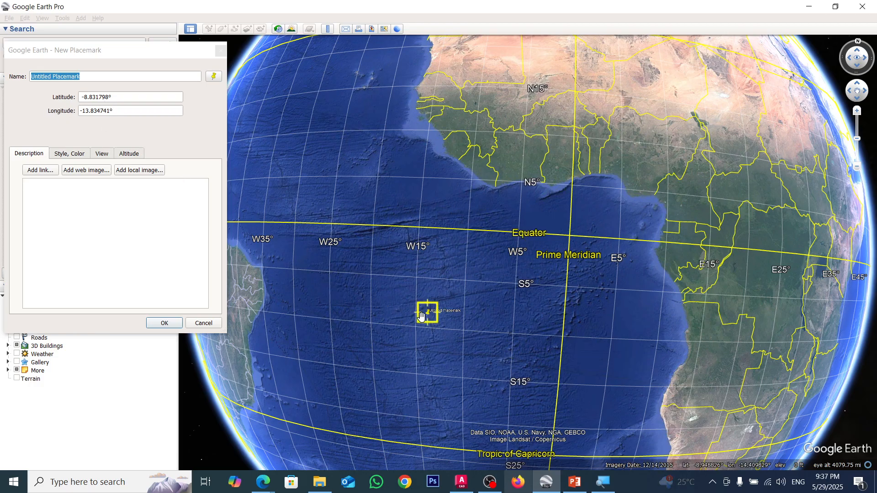
left_click_drag(410, 320, 646, 326)
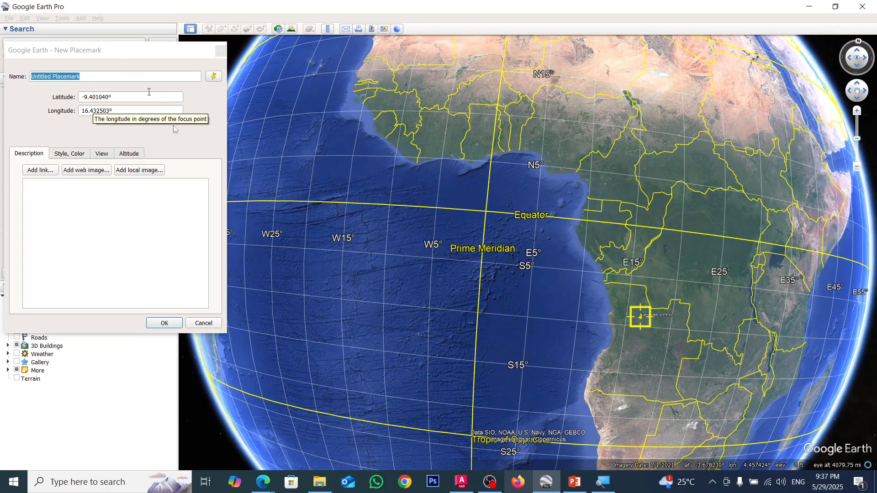
Step: Switch to AutoCAD and examine the coordinate diagram with the points (-3,+5) and (+7,+4) for comparison with the globe
left_click(461, 482)
scroll(450, 211, "down", 3)
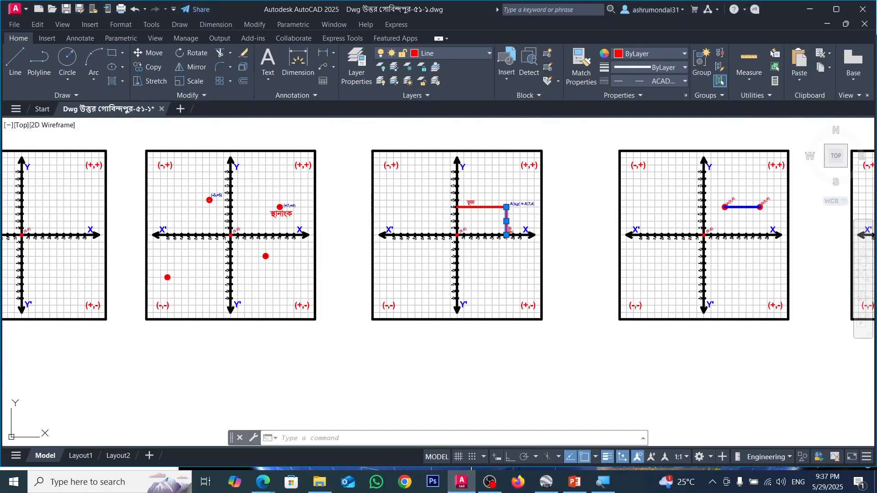
scroll(477, 236, "down", 6)
scroll(358, 235, "up", 12)
scroll(470, 189, "down", 3)
scroll(528, 196, "up", 3)
scroll(493, 190, "down", 5)
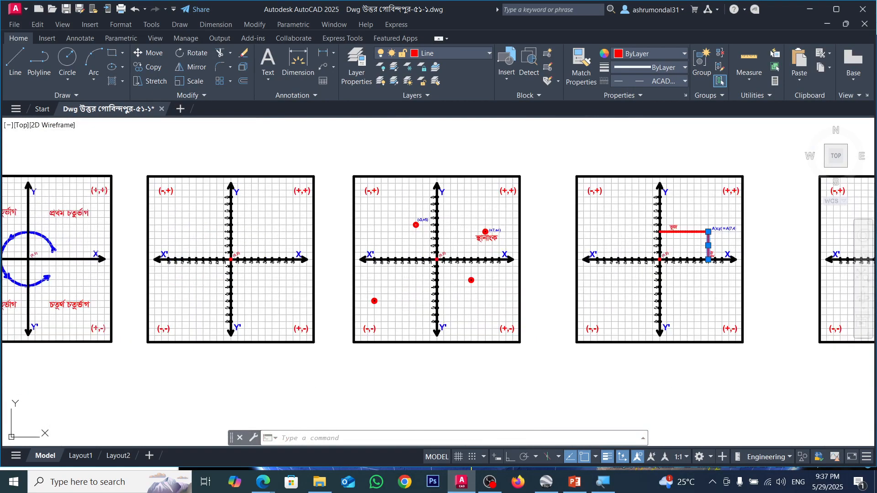
scroll(482, 230, "up", 4)
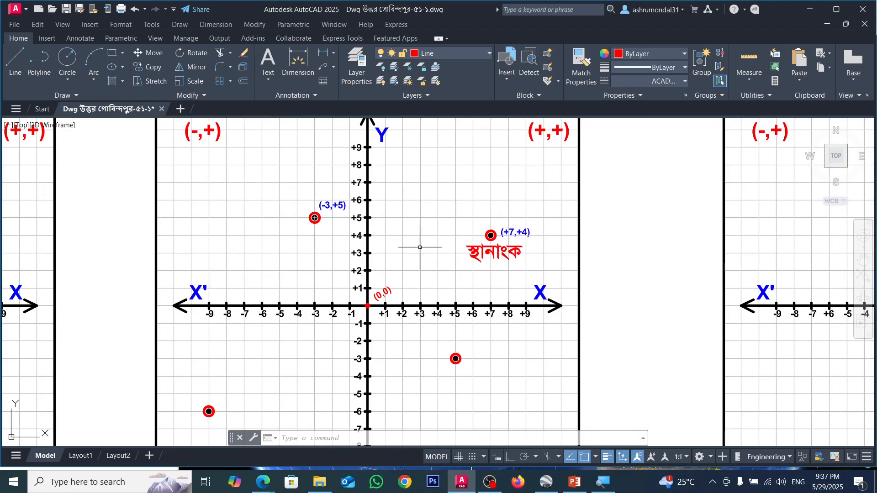
Step: Switch back to Google Earth Pro and examine the intersection of the equator and the prime meridian as the globe's origin
left_click(546, 482)
scroll(593, 270, "down", 3)
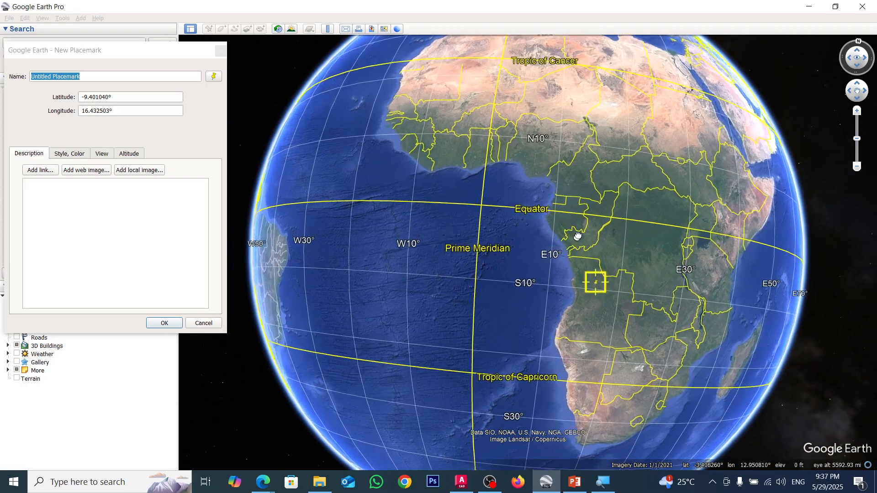
scroll(489, 242, "up", 5)
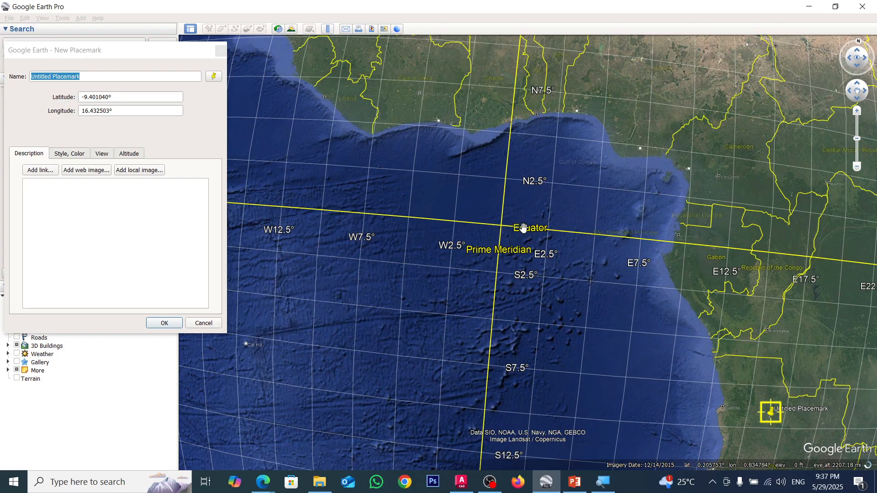
scroll(501, 244, "down", 5)
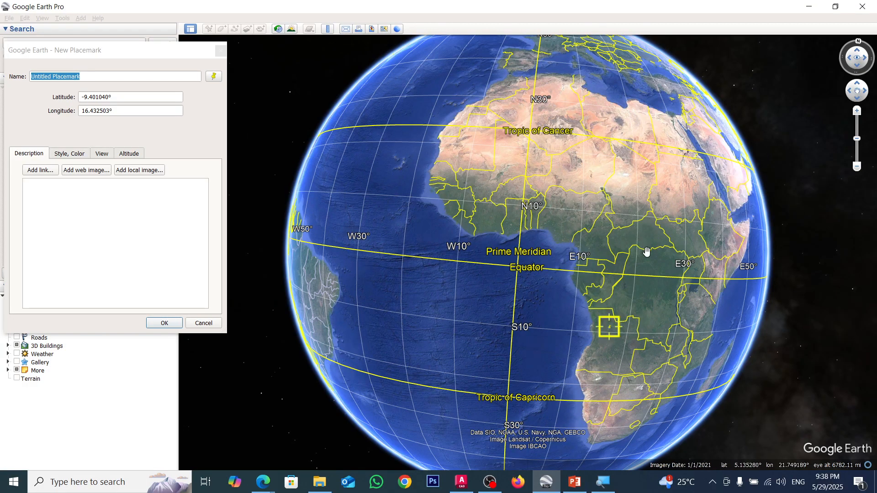
Step: Discard the pending placemark and place a new one on Bangladesh, at about latitude 23.99°, longitude 89.92°
left_click_drag(623, 238, 567, 254)
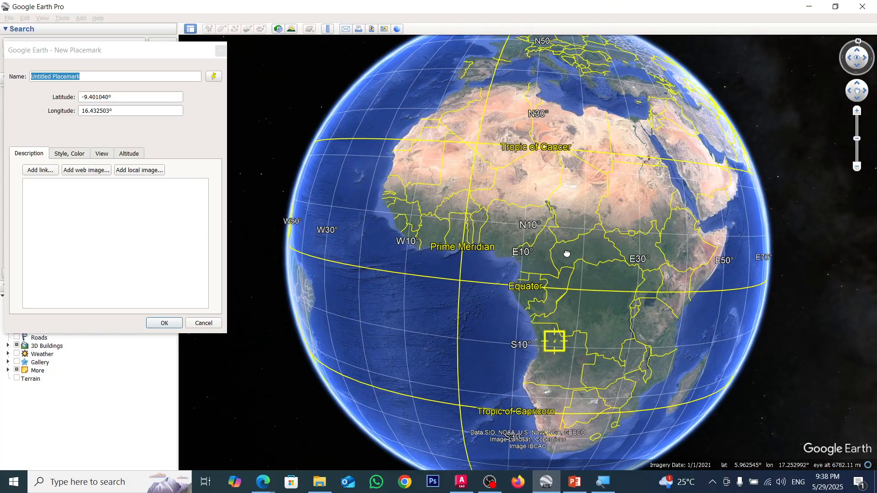
scroll(566, 254, "up", 3)
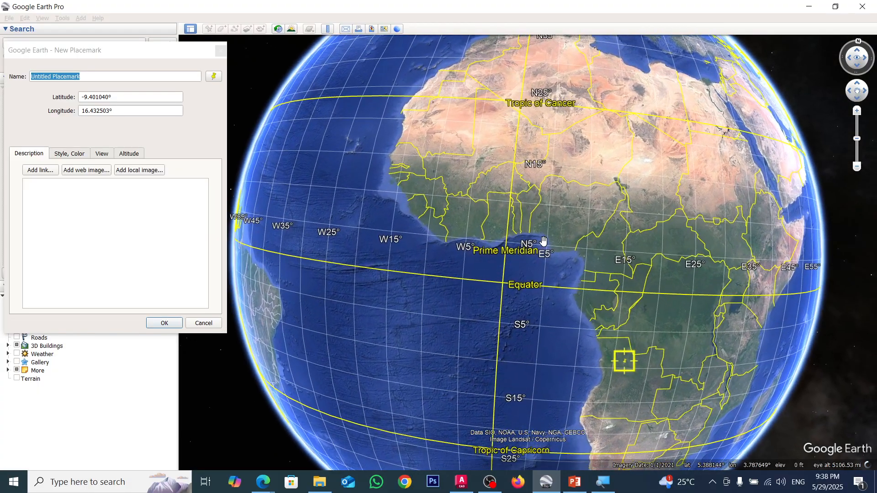
scroll(569, 249, "down", 2)
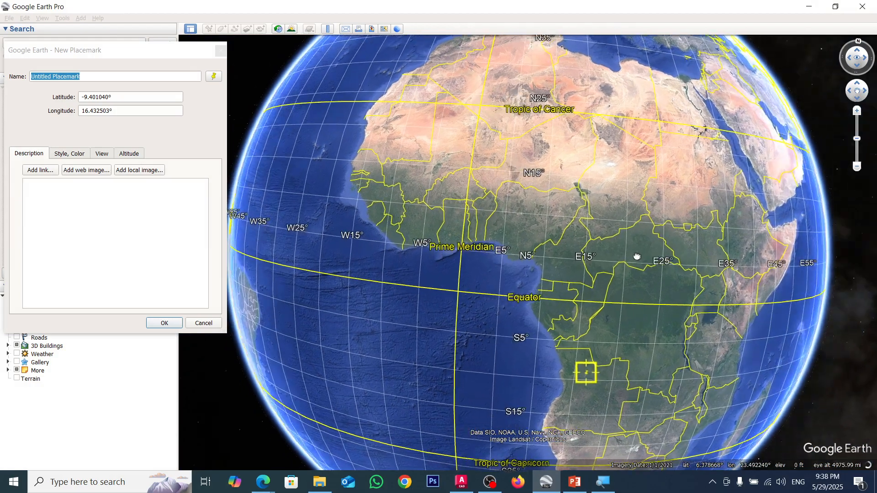
left_click_drag(636, 255, 359, 302)
scroll(540, 264, "up", 4)
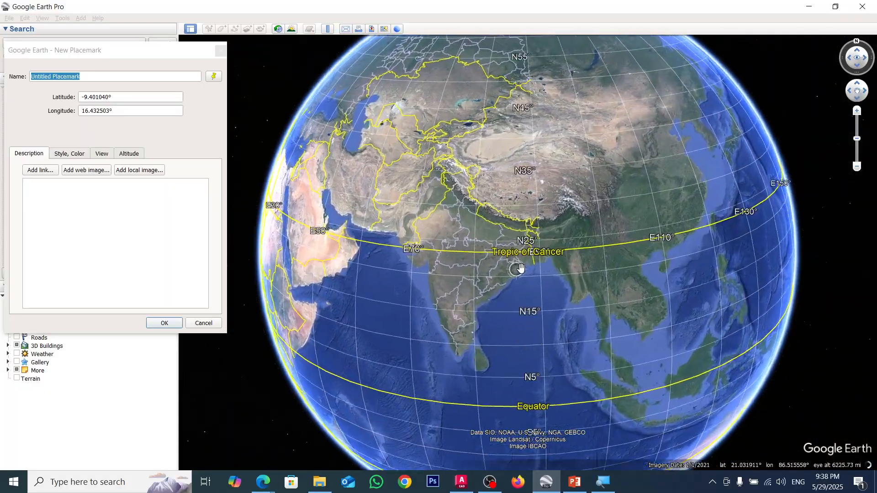
scroll(543, 261, "up", 3)
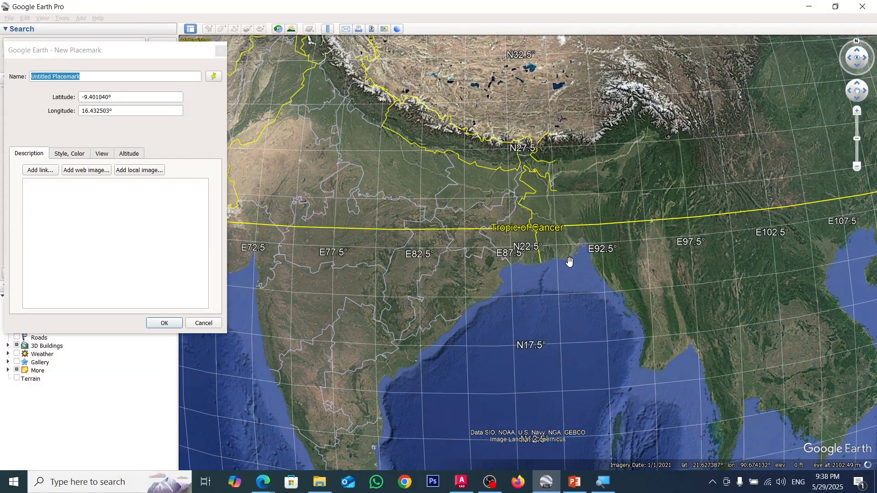
left_click(204, 323)
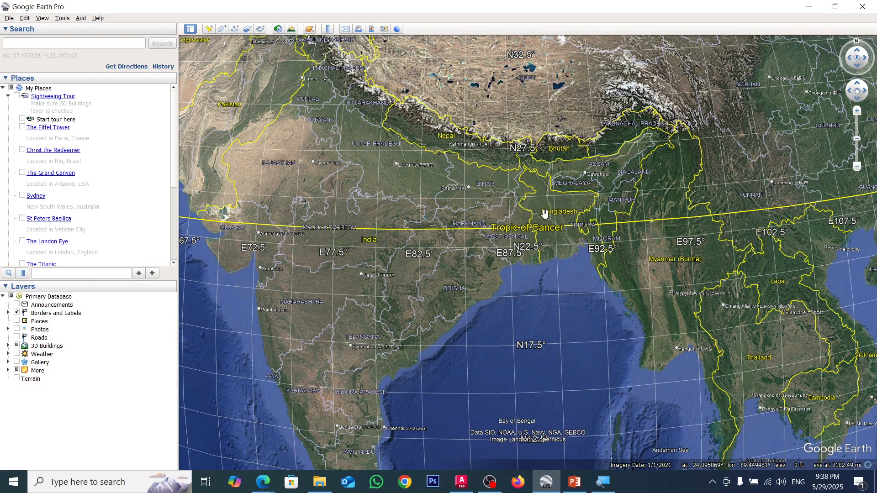
left_click(209, 29)
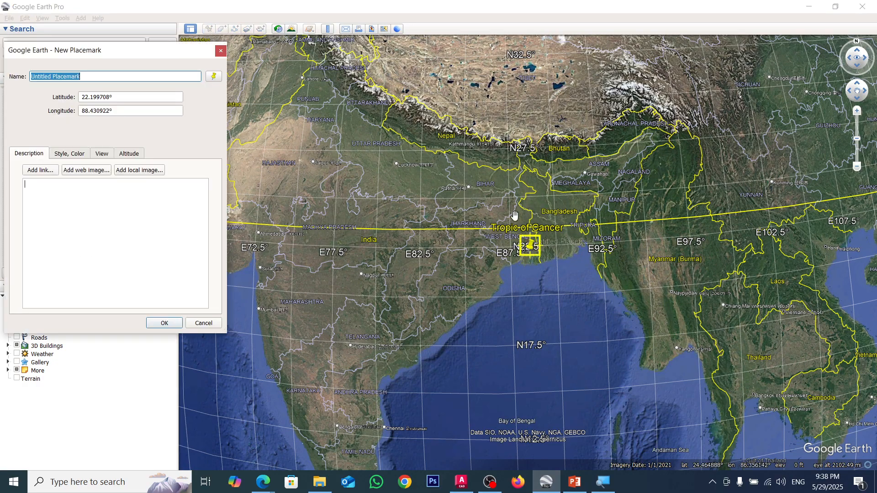
left_click_drag(530, 245, 555, 208)
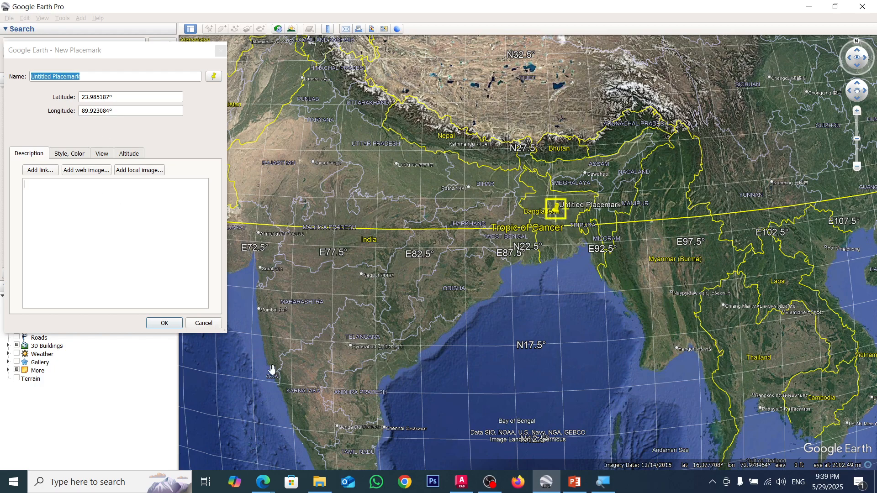
Step: Switch to AutoCAD and examine the diagram of the four quadrants and their coordinate signs
left_click(461, 482)
scroll(457, 306, "down", 4)
scroll(457, 242, "up", 4)
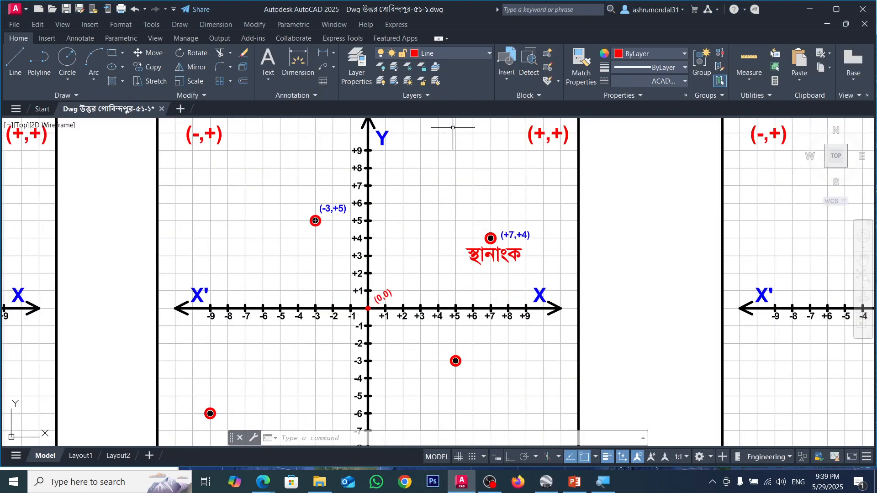
scroll(537, 256, "down", 6)
scroll(530, 274, "down", 2)
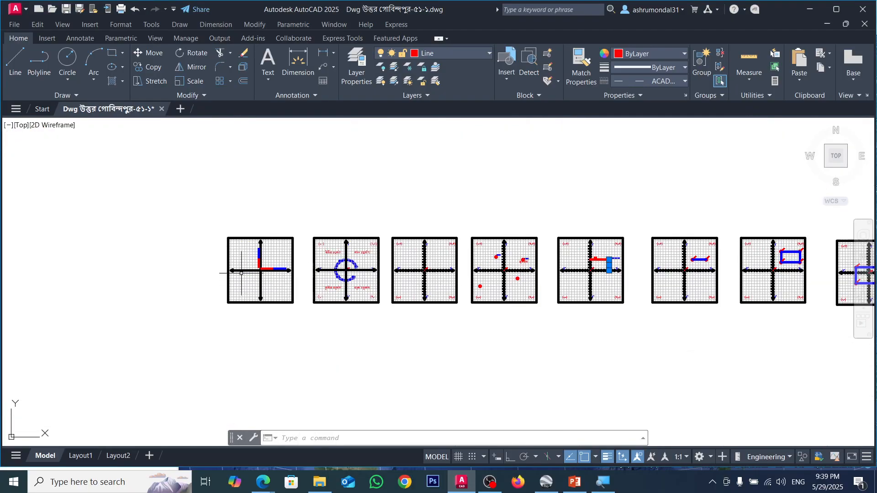
scroll(343, 265, "up", 8)
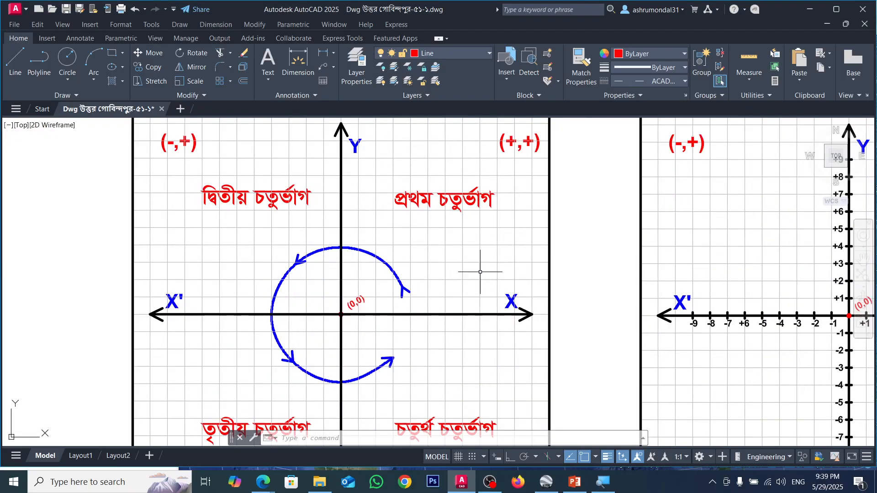
scroll(422, 235, "down", 2)
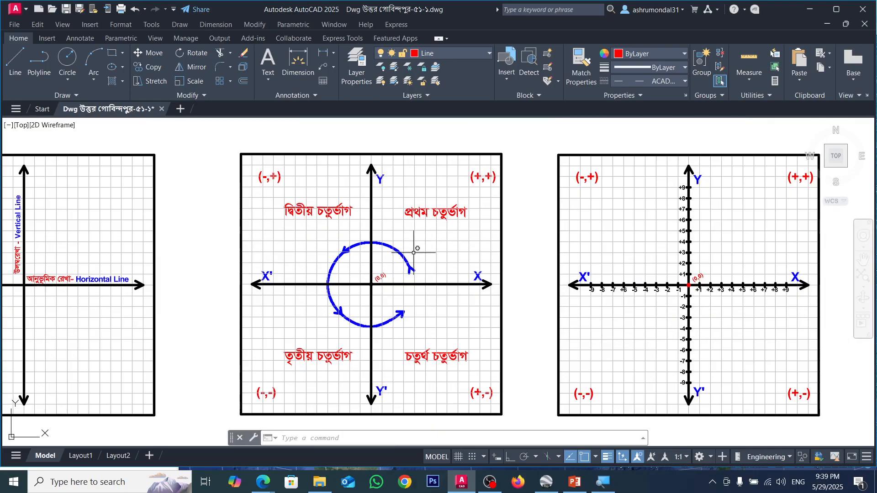
scroll(416, 247, "up", 2)
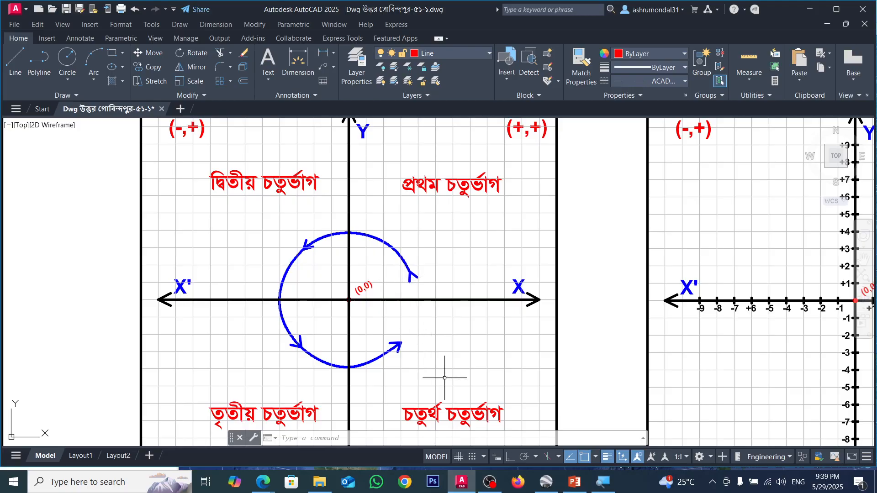
Step: Switch back to Google Earth Pro, discard the Bangladesh placemark and start a new one in northwest Africa, at about latitude 21.17°, longitude -4.37°
left_click(550, 488)
scroll(541, 316, "down", 3)
left_click_drag(425, 327, 743, 367)
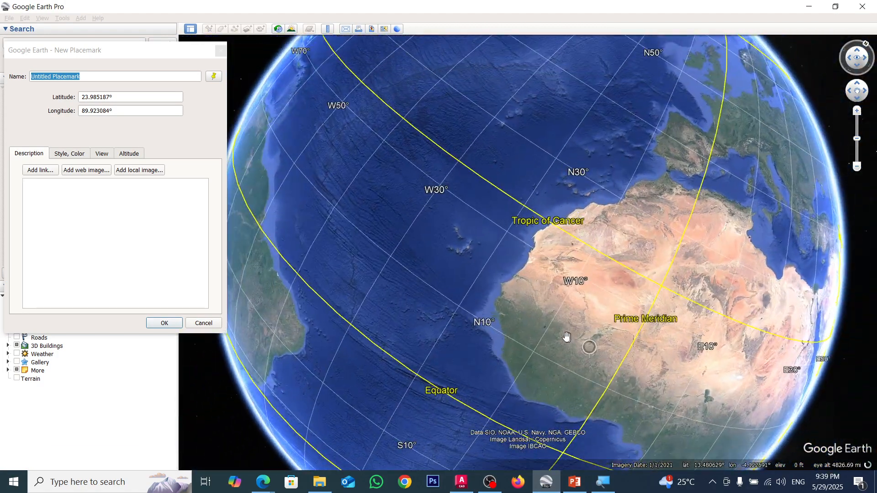
scroll(546, 276, "up", 1)
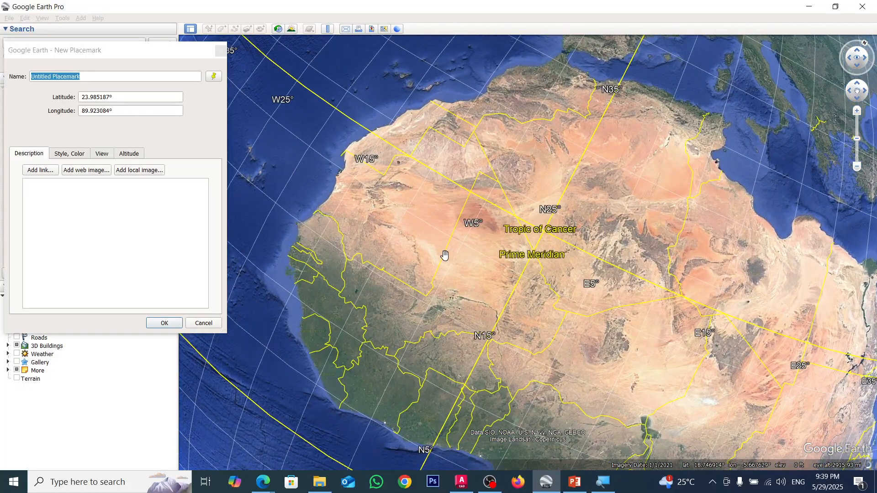
scroll(379, 256, "down", 2)
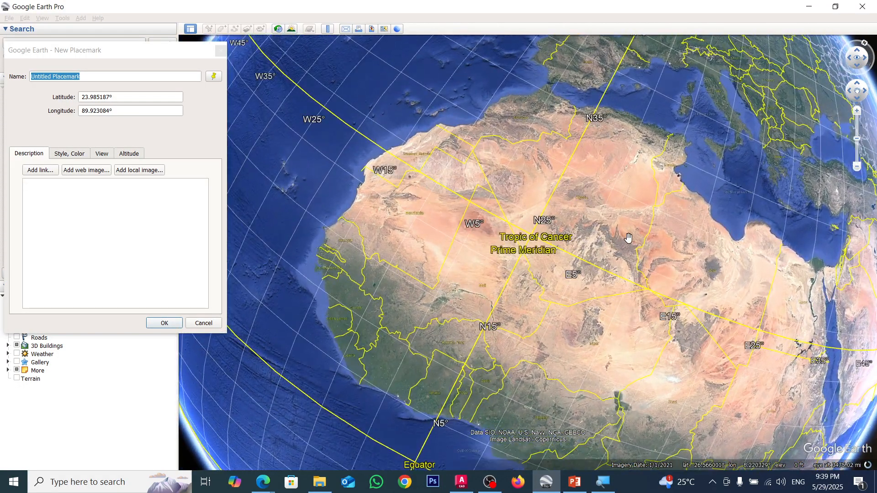
left_click_drag(412, 266, 464, 283)
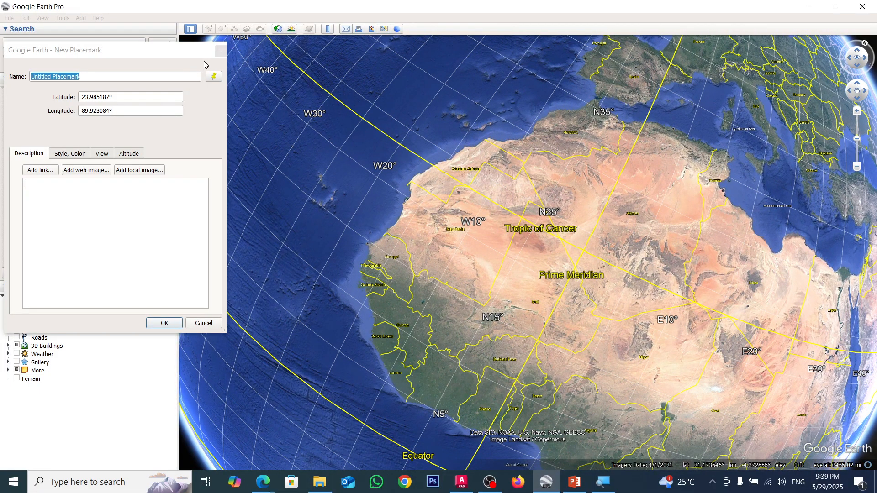
left_click(216, 55)
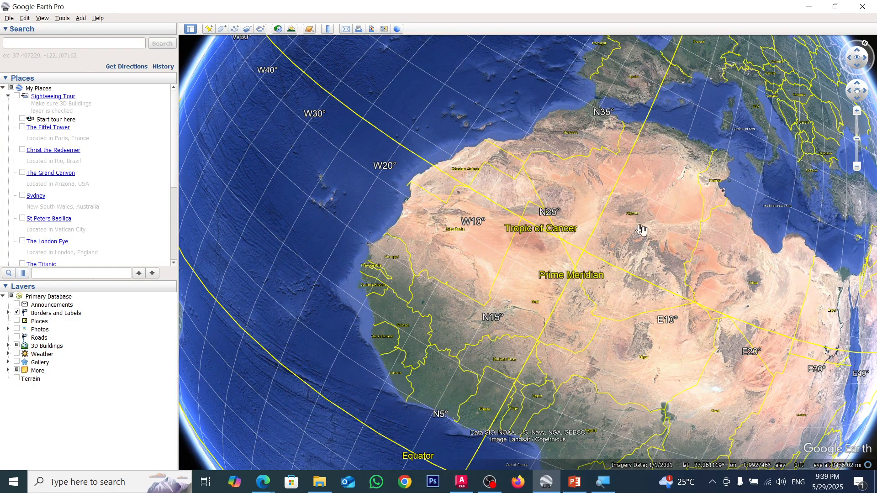
left_click(209, 29)
left_click(663, 230)
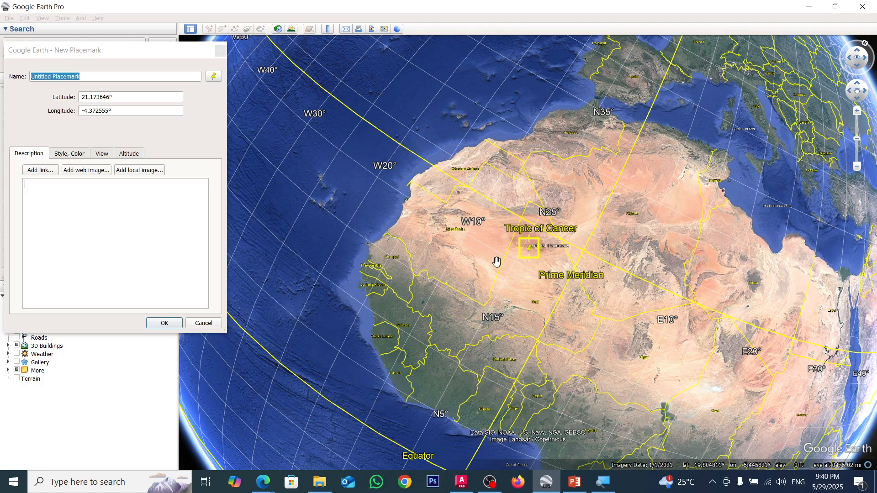
Step: Move the placemark farther southwest within northwest Africa, to about latitude 17.80°, longitude -7.01°
left_click_drag(531, 256, 531, 255)
scroll(462, 264, "down", 1)
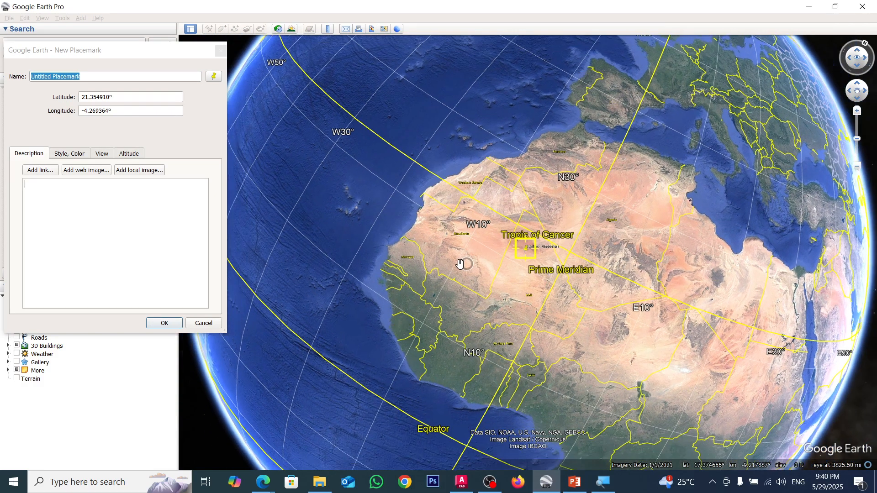
scroll(460, 264, "down", 3)
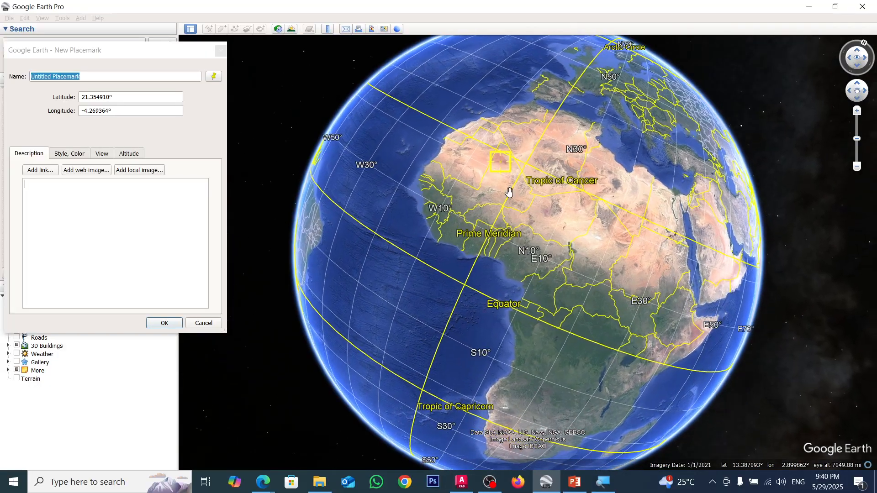
left_click_drag(502, 168, 478, 180)
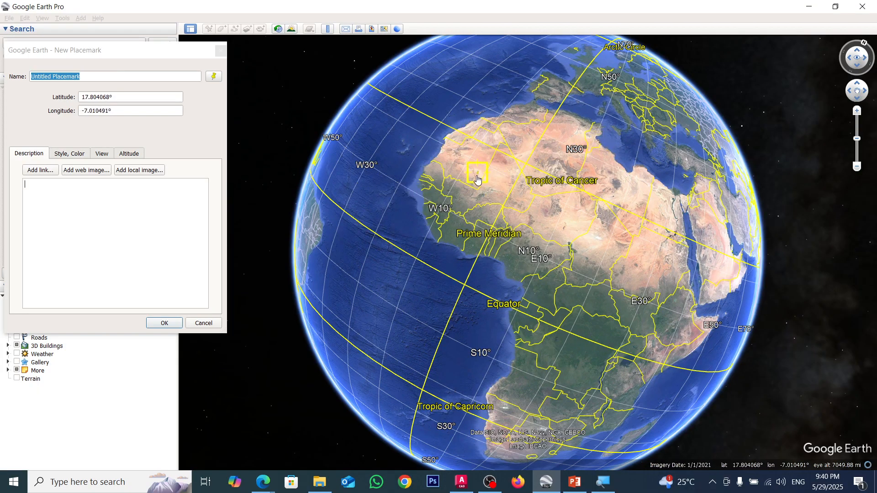
Step: Examine the globe around the intersection of the equator and the prime meridian and the latitude and longitude labels on each side
scroll(527, 225, "down", 3)
left_click_drag(526, 225, 483, 256)
scroll(573, 250, "up", 2)
scroll(578, 261, "up", 1)
left_click_drag(427, 237, 472, 303)
scroll(287, 270, "down", 2)
left_click_drag(558, 233, 546, 174)
left_click_drag(447, 328, 461, 307)
scroll(502, 249, "up", 2)
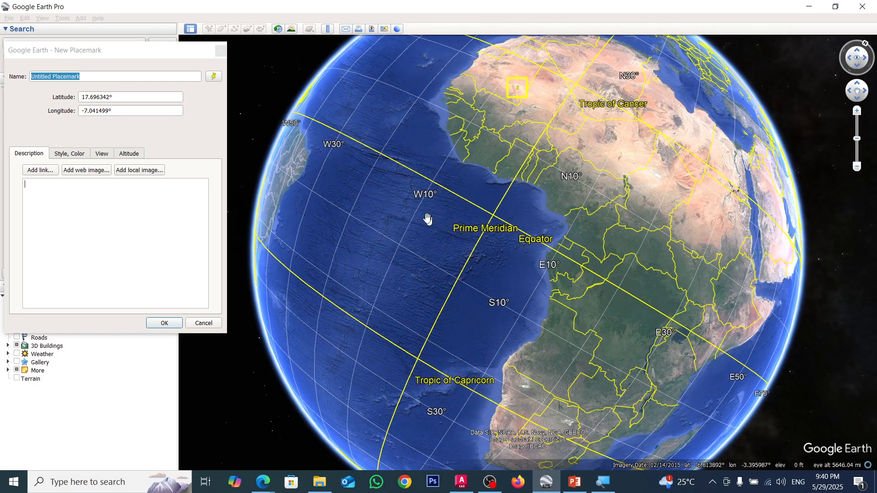
scroll(492, 221, "up", 2)
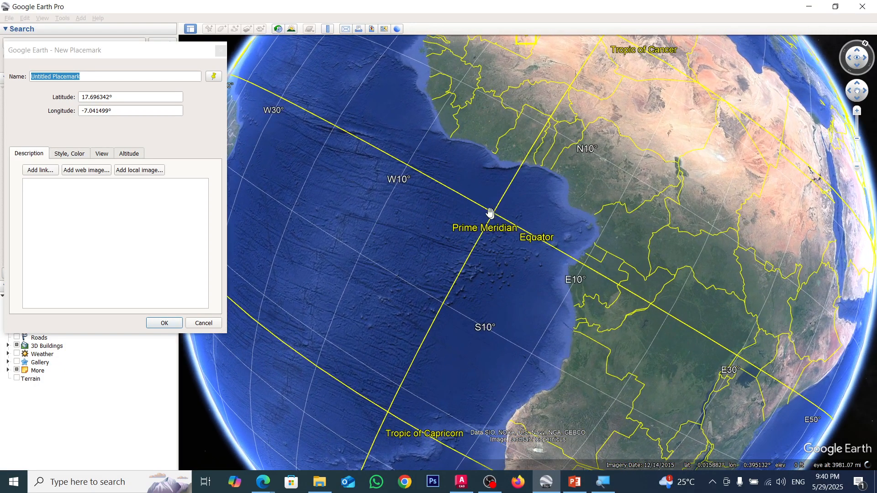
scroll(495, 214, "up", 1)
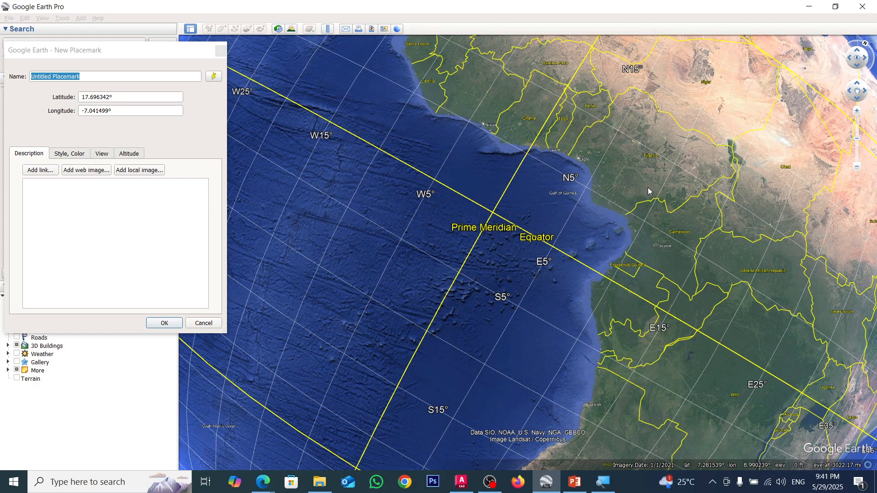
scroll(529, 214, "up", 3)
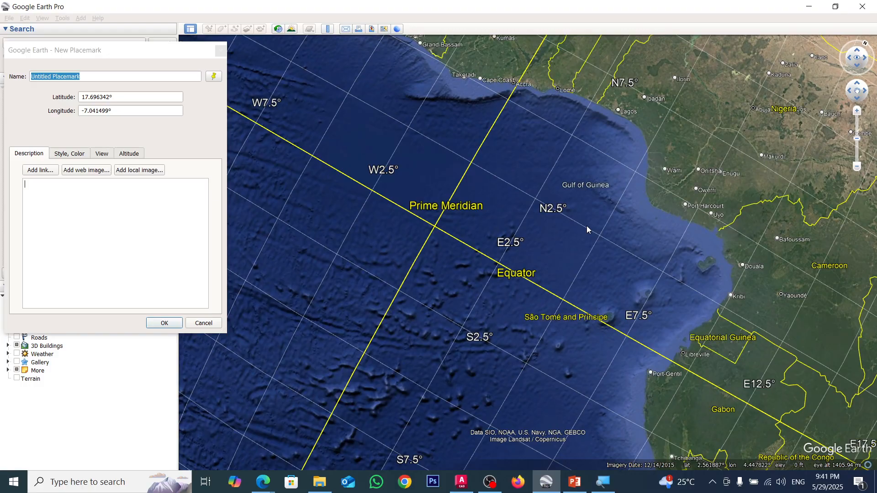
Step: Switch to AutoCAD and draw a red rectangle in the empty space east of the coordinate diagram with the dashed polygon
left_click(462, 482)
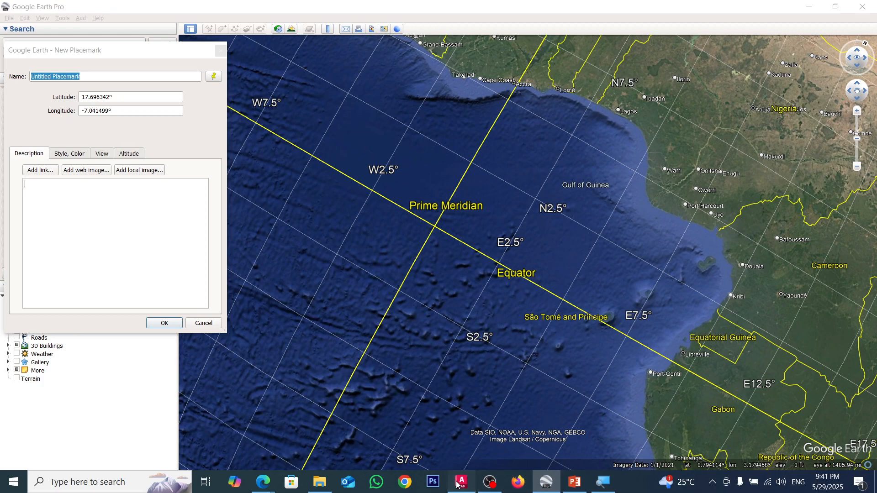
scroll(466, 235, "down", 10)
middle_click_drag(466, 235, 297, 235)
scroll(767, 234, "up", 10)
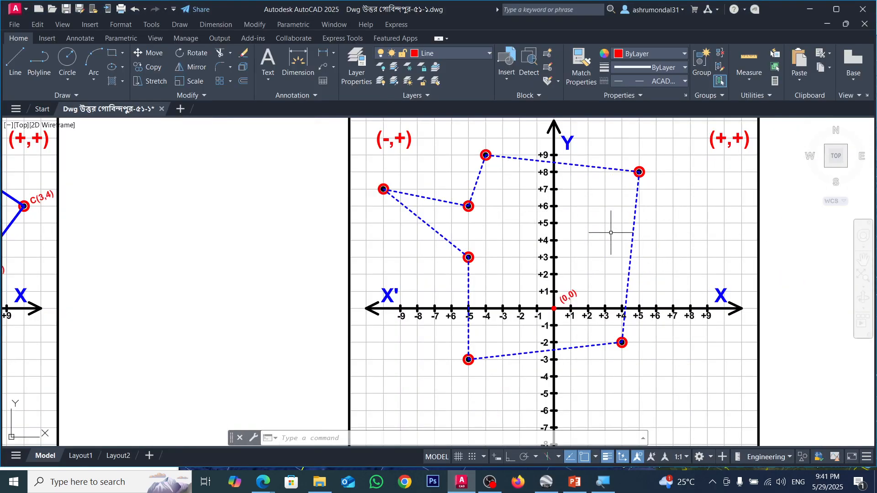
left_click(112, 53)
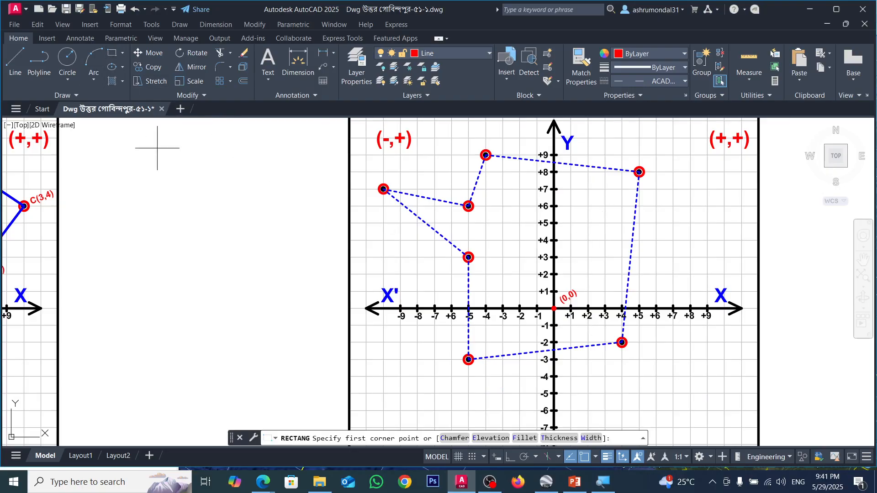
scroll(175, 177, "down", 4)
scroll(276, 171, "up", 4)
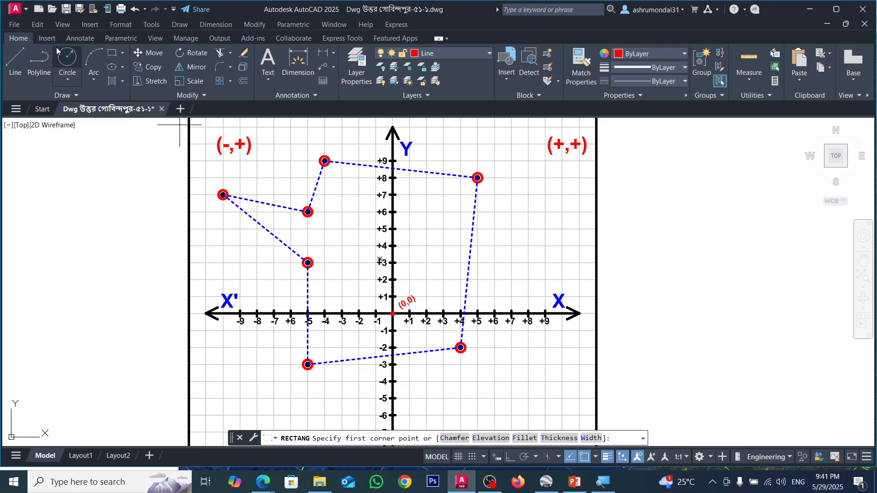
left_click(660, 216)
left_click(782, 320)
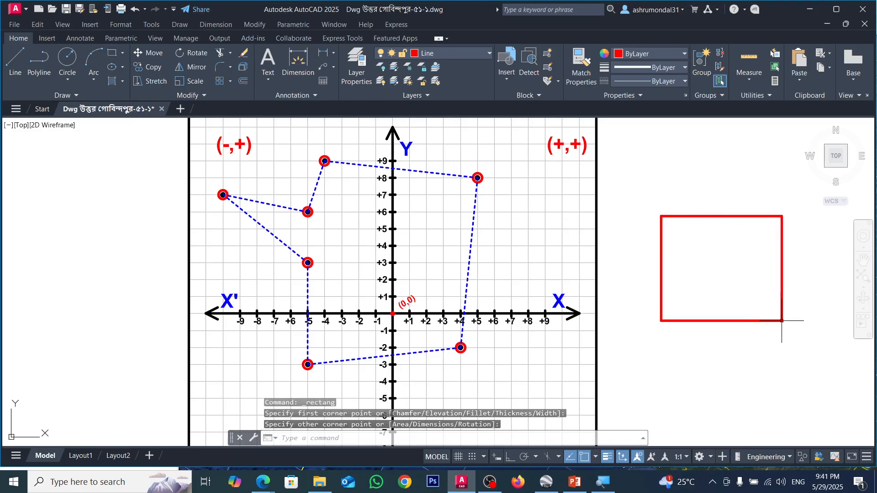
Step: Stretch the red rectangle's upper-right corner up and outward to make an irregular quadrilateral
left_click(791, 249)
left_click(655, 281)
scroll(656, 280, "down", 3)
scroll(704, 247, "up", 3)
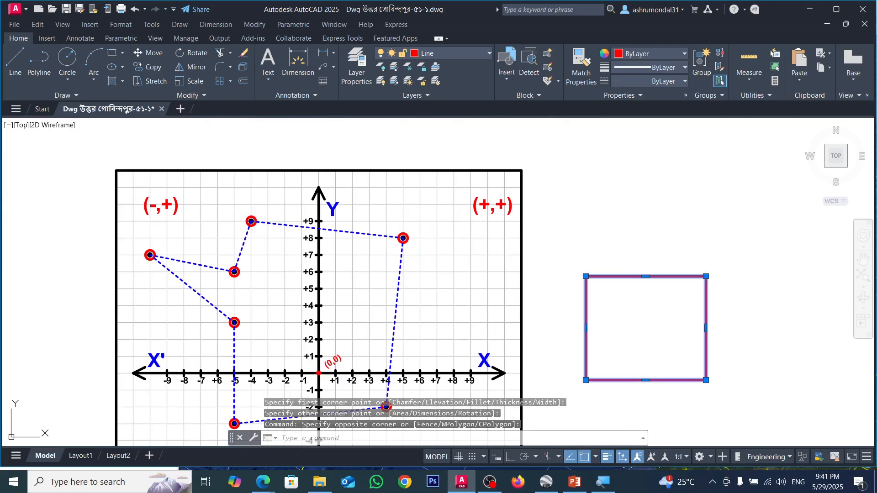
left_click(705, 276)
left_click(723, 221)
key("Escape")
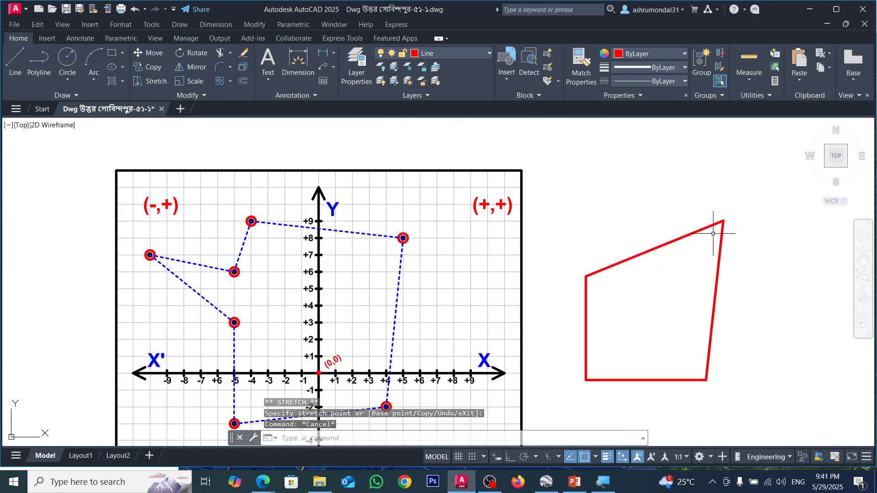
Step: Examine the vertices of the dashed polygon against the X and Y axis numbers on its coordinate diagram
scroll(662, 292, "down", 3)
scroll(401, 303, "up", 2)
scroll(361, 246, "up", 2)
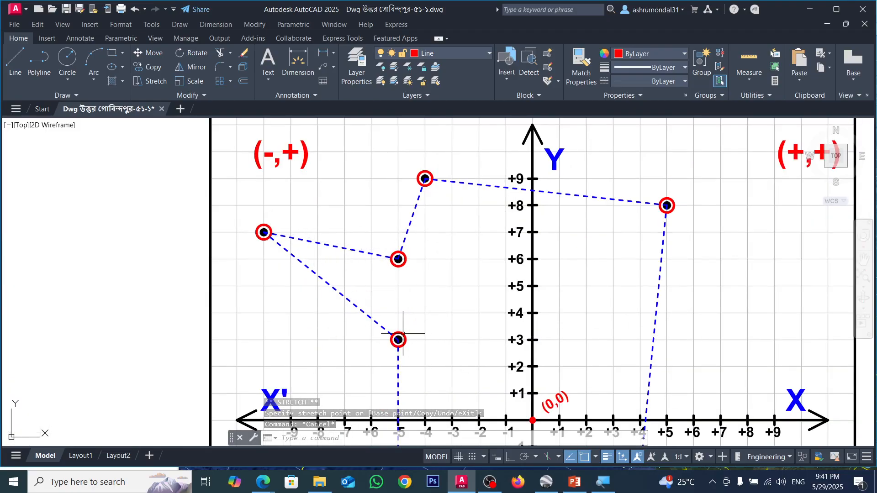
scroll(433, 184, "down", 2)
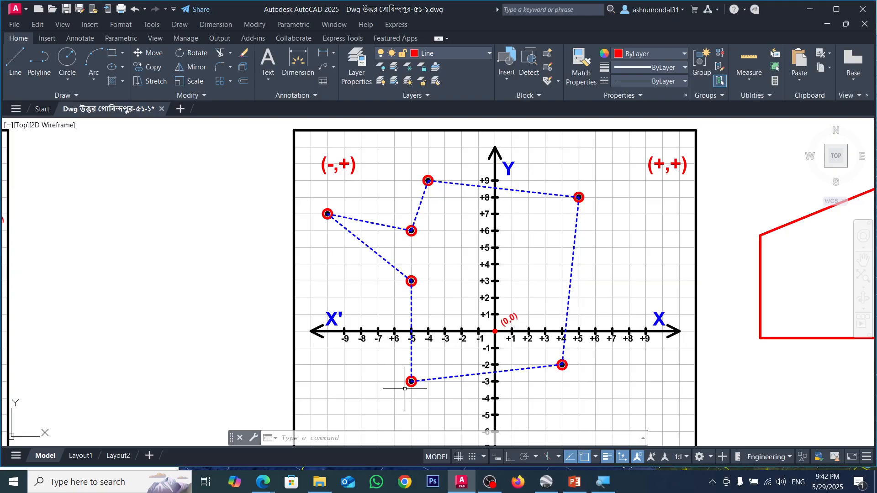
Step: Examine the vertices A, B, C and D of the tilted quadrilateral against the X and Y axis numbers on its diagram
scroll(570, 350, "down", 4)
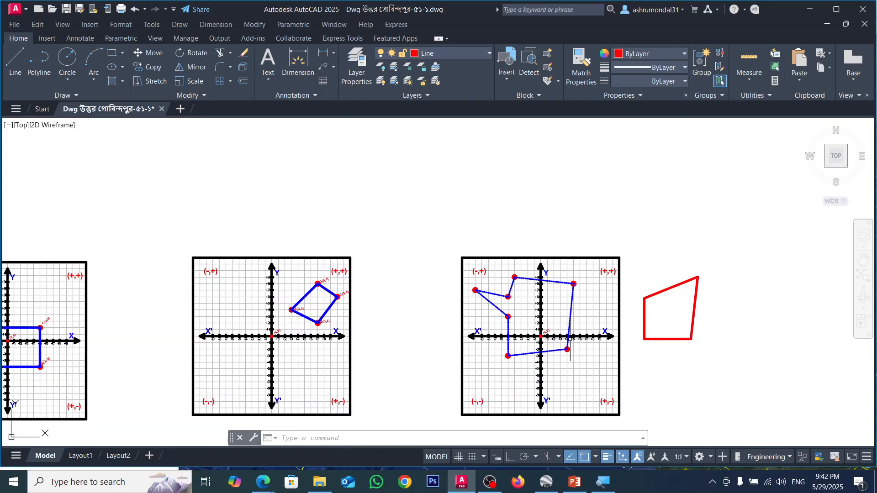
scroll(296, 301, "up", 6)
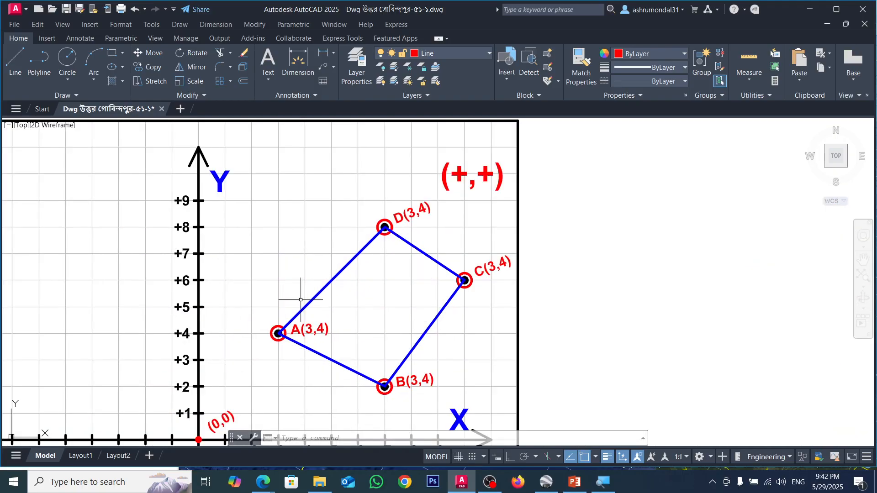
scroll(315, 296, "up", 2)
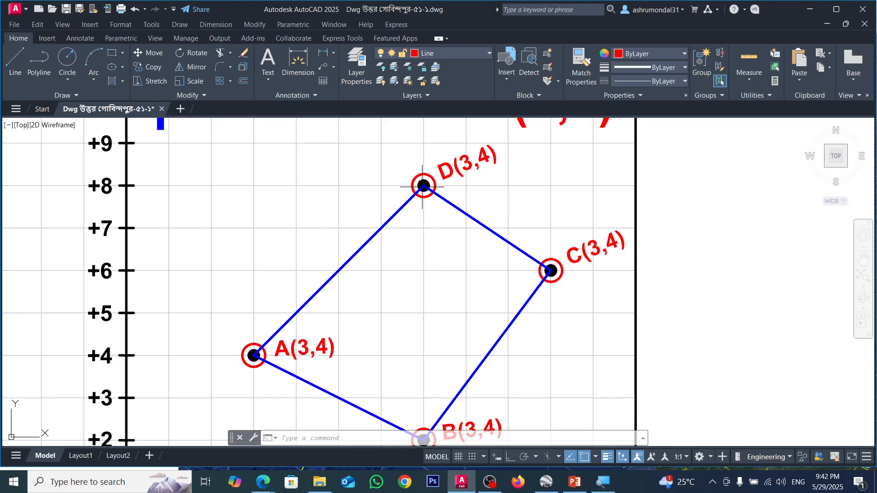
scroll(554, 247, "down", 4)
scroll(554, 246, "up", 2)
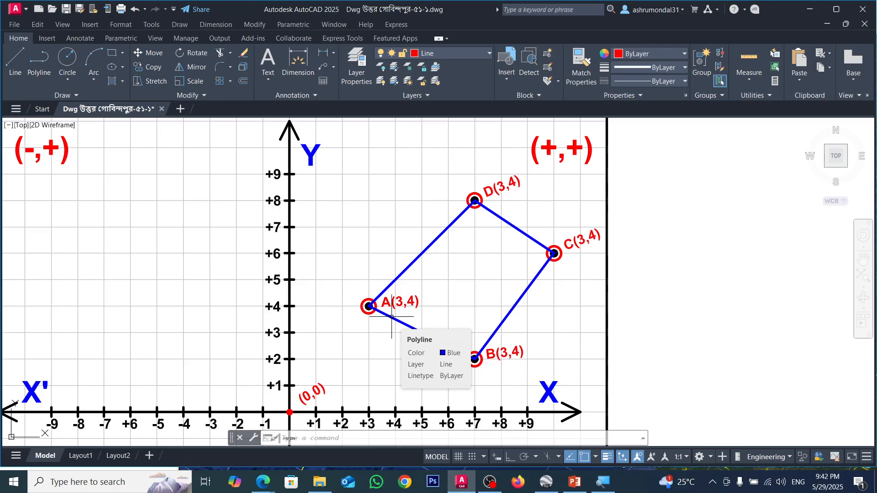
Step: Examine the horizontal line between A(3,4) and B(8,4) on its coordinate diagram
scroll(559, 205, "down", 5)
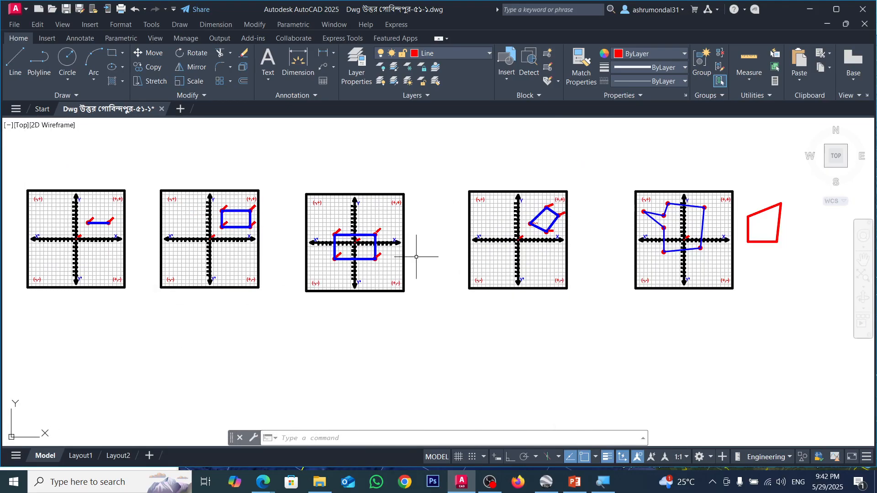
scroll(445, 250, "down", 2)
scroll(208, 252, "up", 8)
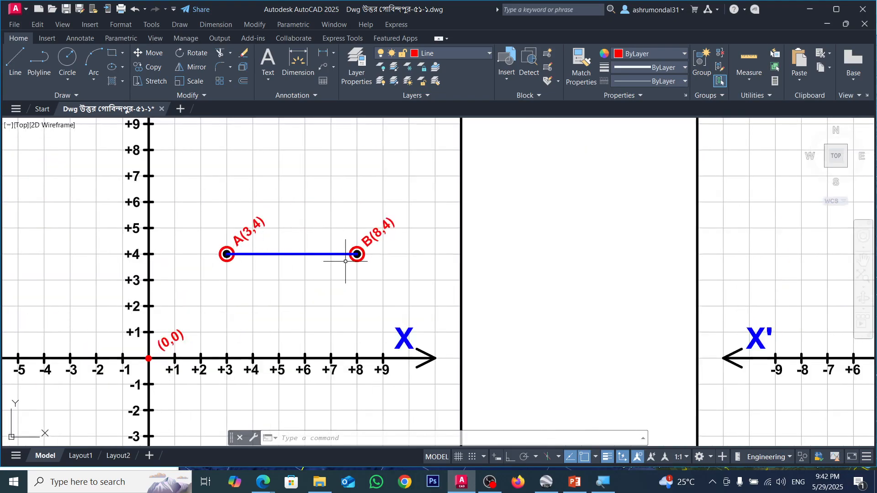
scroll(281, 254, "down", 2)
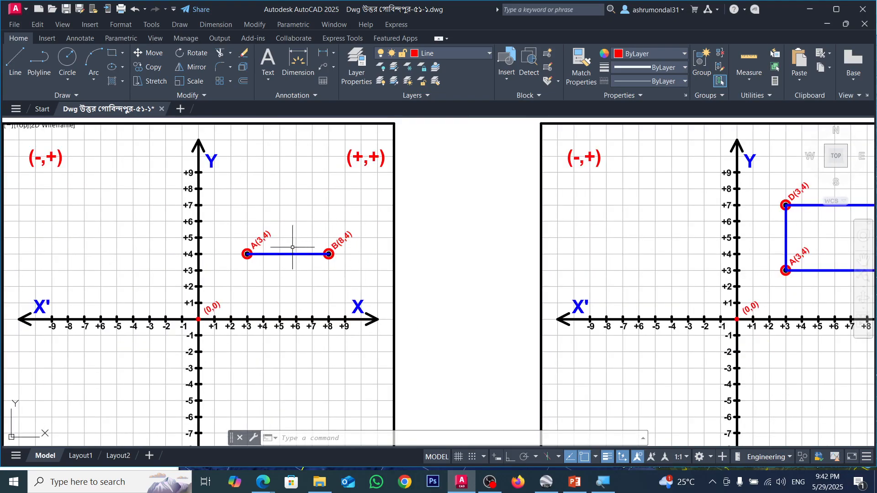
scroll(293, 247, "down", 3)
Step: Switch to Google Earth and examine the globe's latitude and longitude grid around the crossing of the equator and the prime meridian
left_click(546, 482)
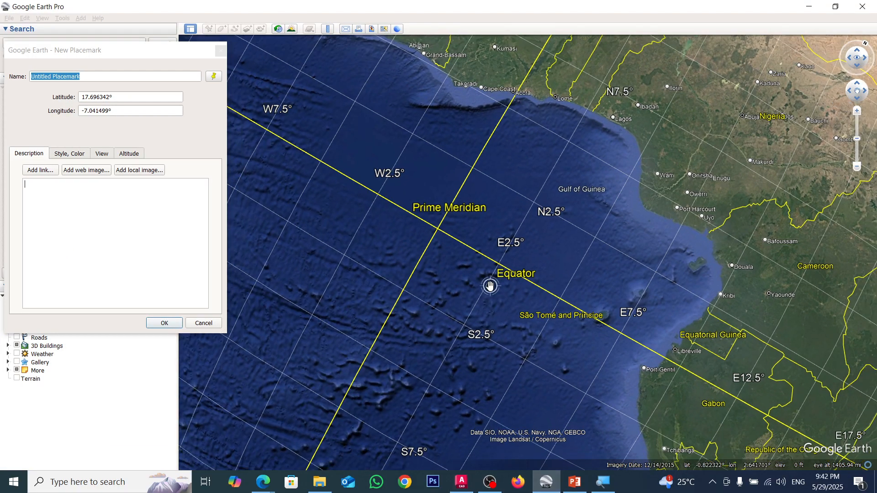
scroll(490, 286, "down", 5)
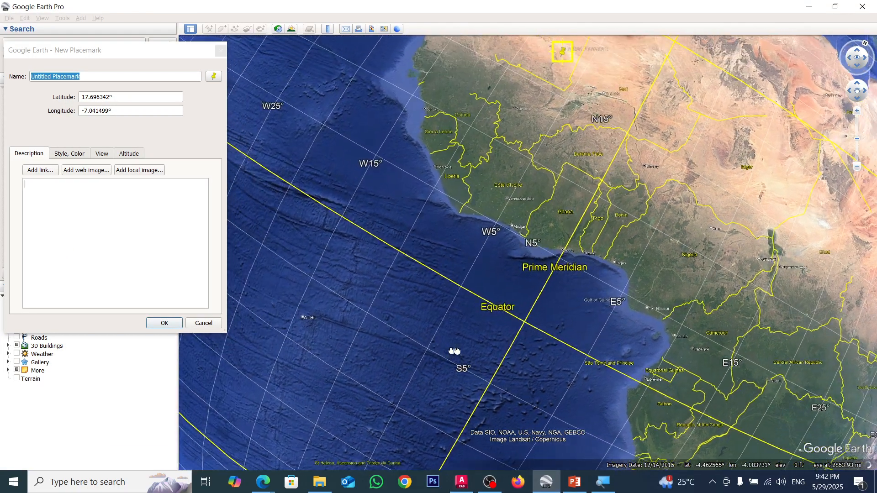
scroll(464, 298, "up", 4)
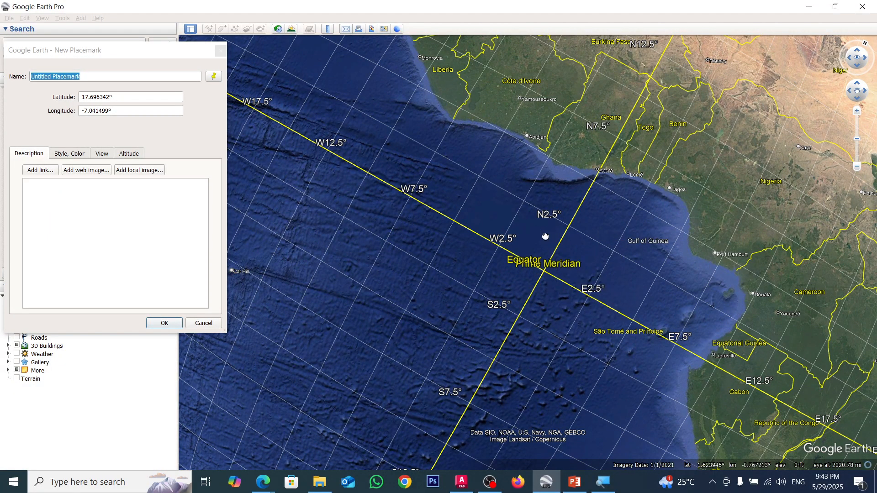
scroll(521, 249, "down", 2)
scroll(560, 253, "down", 2)
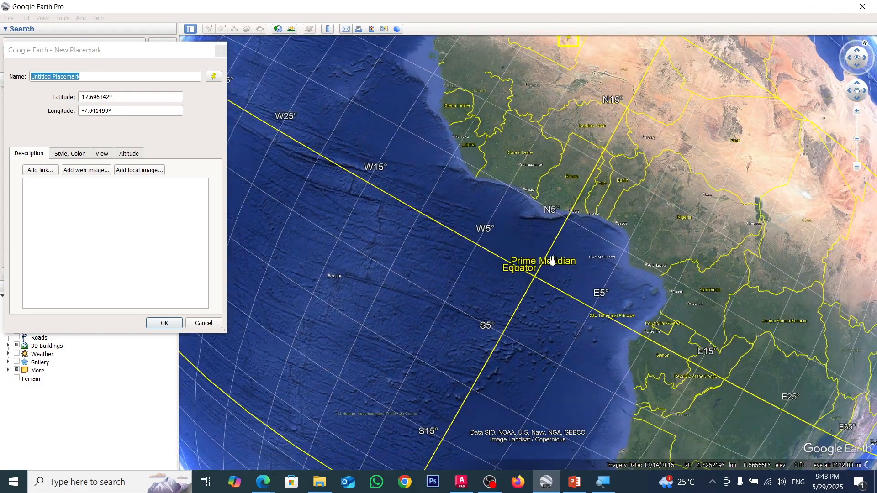
scroll(553, 261, "down", 3)
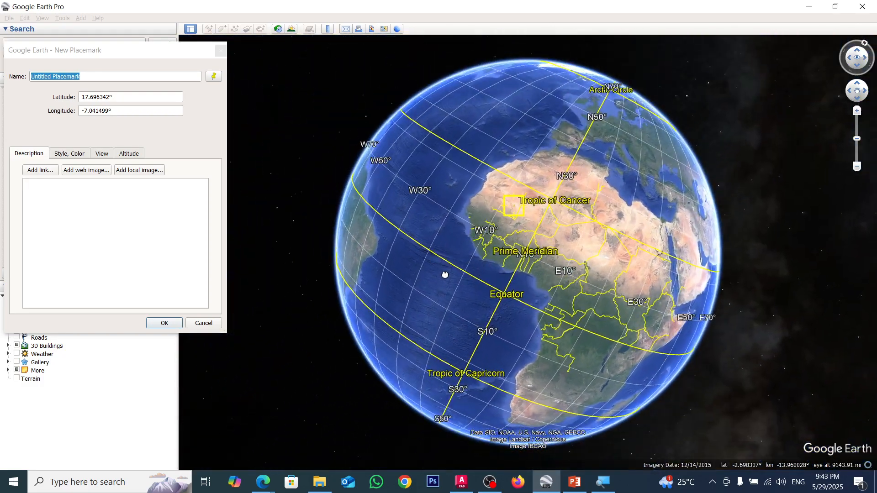
scroll(502, 251, "up", 2)
left_click_drag(661, 183, 599, 332)
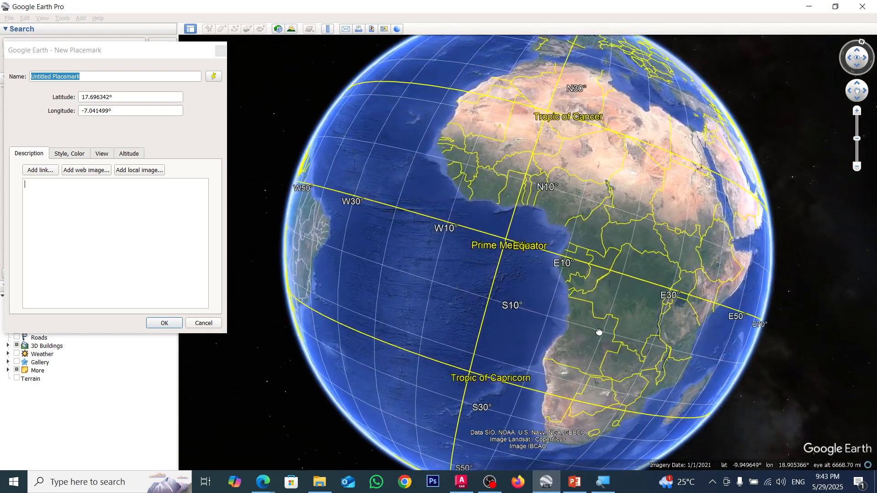
left_click_drag(372, 248, 591, 243)
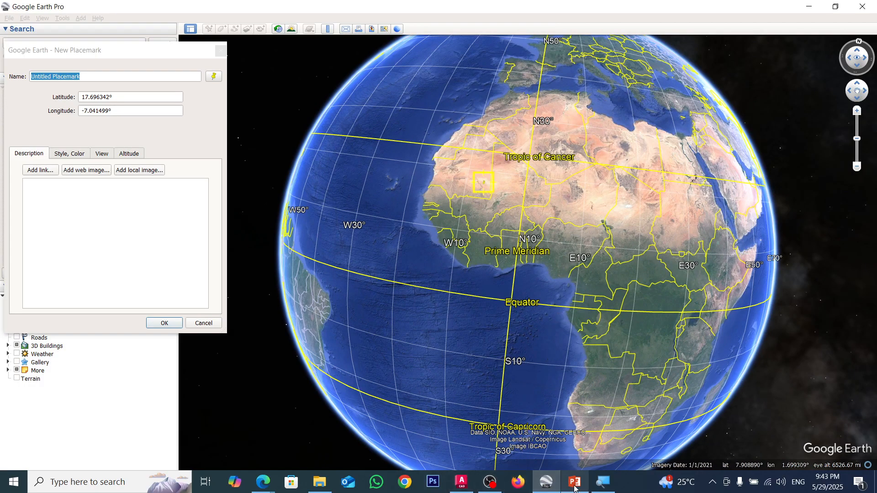
Step: Switch back to AutoCAD and look over the row of coordinate diagrams with points, lines and rectangles
left_click(461, 477)
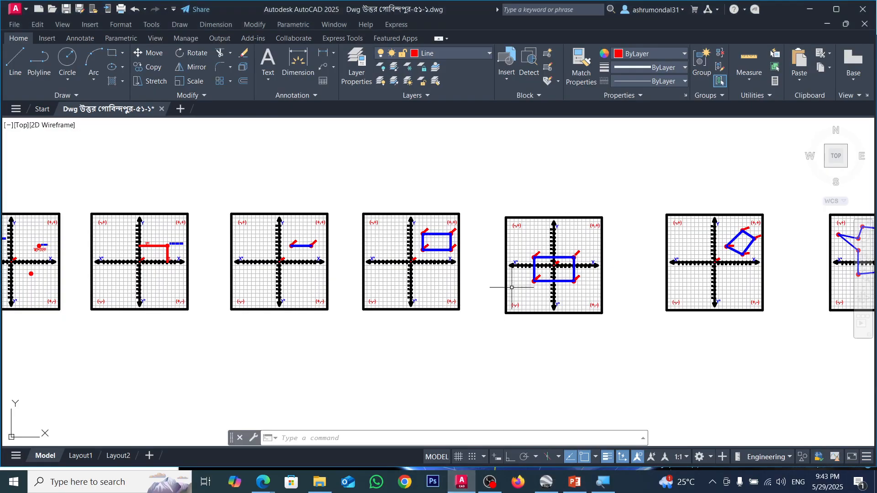
scroll(484, 281, "down", 5)
scroll(476, 286, "up", 10)
scroll(476, 286, "down", 5)
scroll(484, 274, "up", 3)
scroll(499, 253, "down", 3)
scroll(603, 291, "up", 5)
scroll(251, 283, "down", 5)
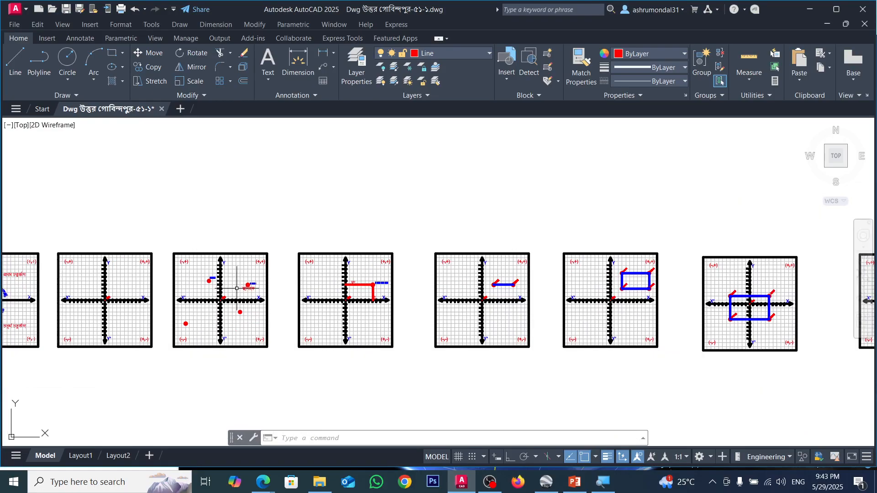
Step: Examine the labelled corners A, B, C and D of the blue rectangle lying entirely in the (+,+) quadrant
scroll(729, 278, "up", 6)
scroll(265, 298, "up", 4)
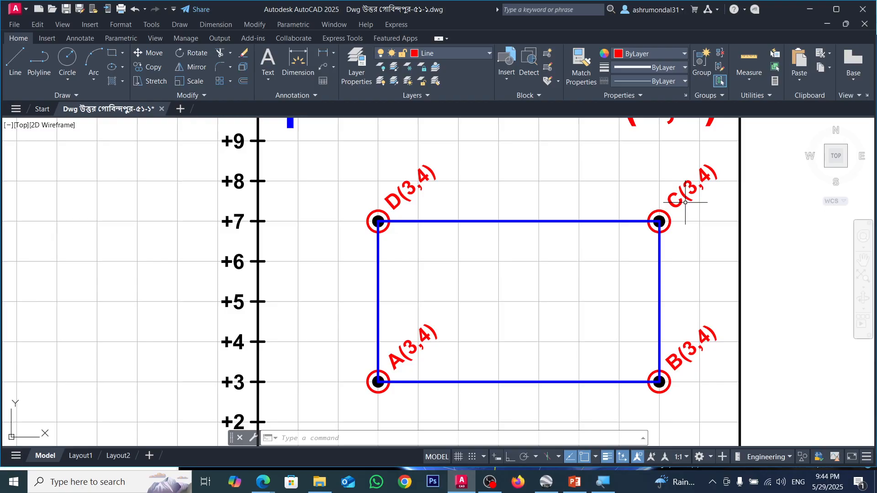
scroll(676, 211, "down", 3)
scroll(583, 244, "up", 3)
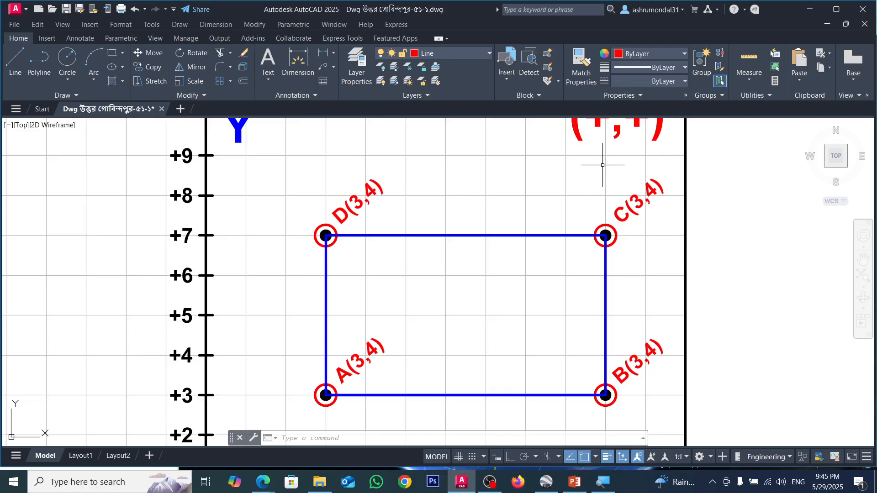
Step: Minimize the AutoCAD, Google Earth and PowerPoint windows and clear away the জ্যামিতি folder window
mouse_move(547, 488)
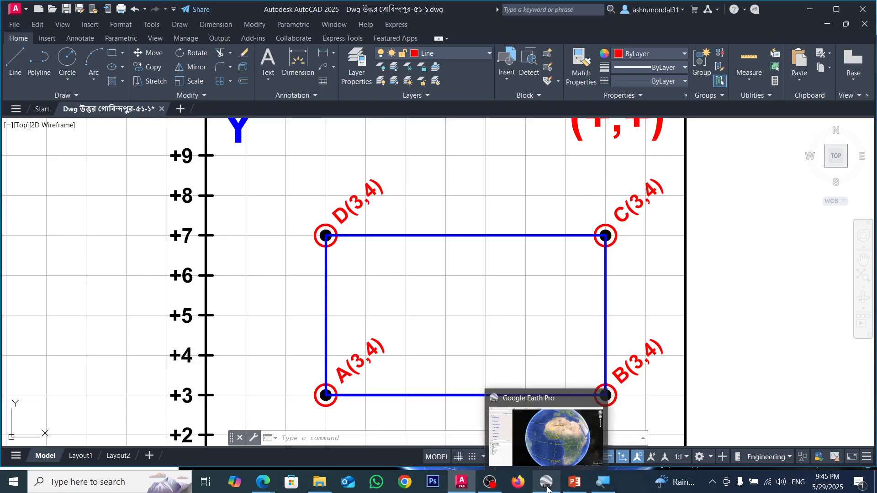
left_click(810, 9)
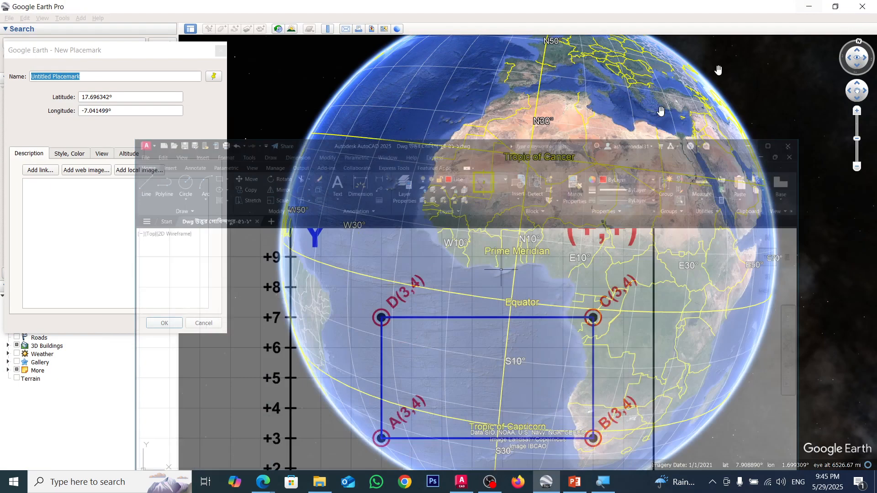
left_click(808, 7)
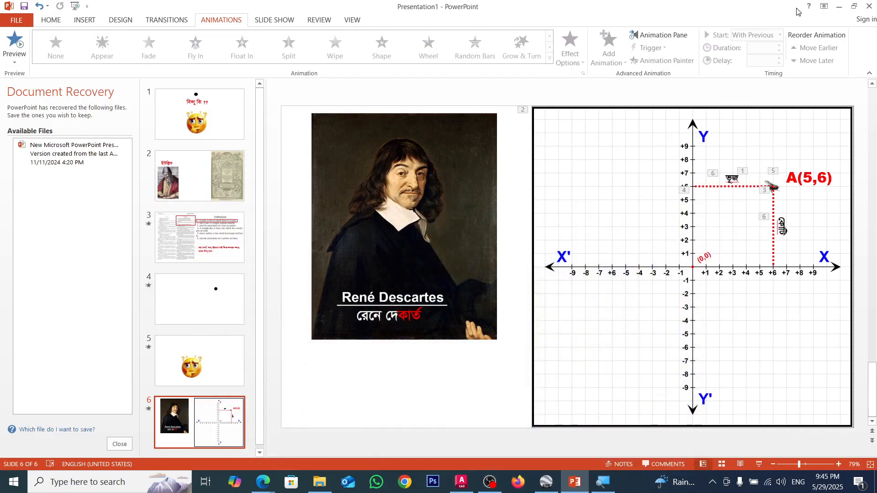
left_click(838, 7)
left_click(815, 13)
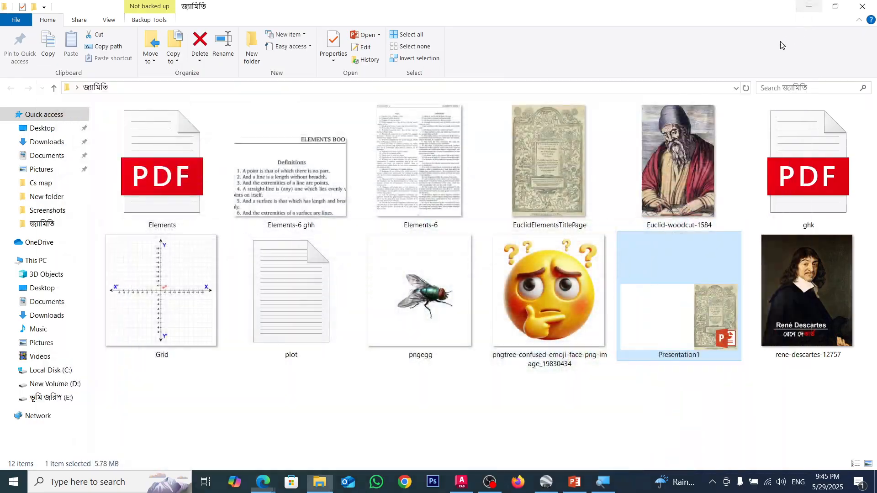
left_click(861, 4)
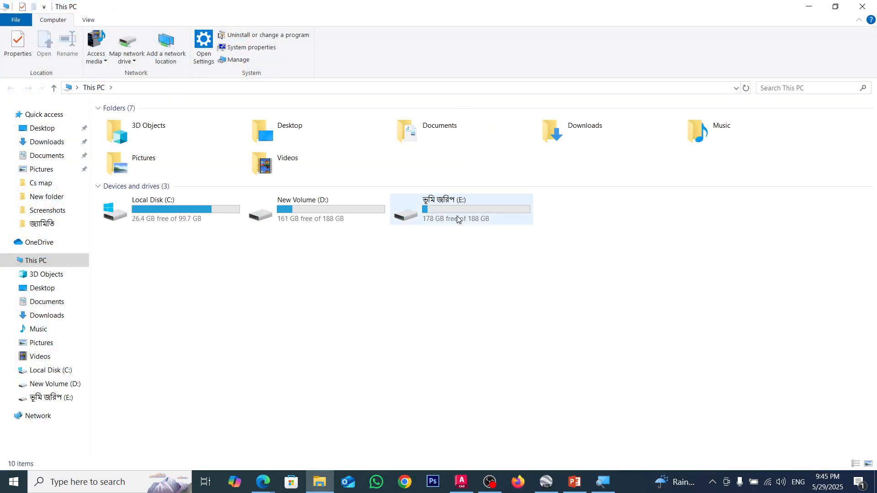
Step: Open the দিনাজপুর folder on the ভূমি জরিপ (E:) drive and load the KMZ file beside the earth image into Google Earth
double_click(458, 215)
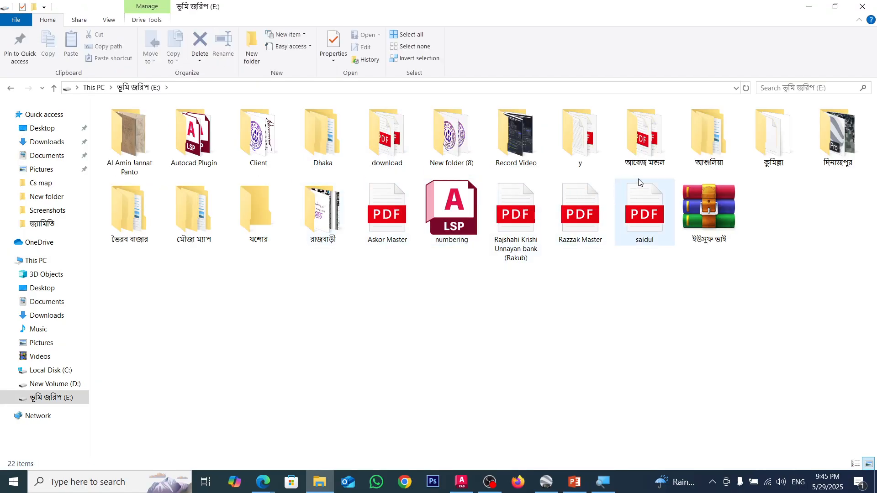
double_click(836, 165)
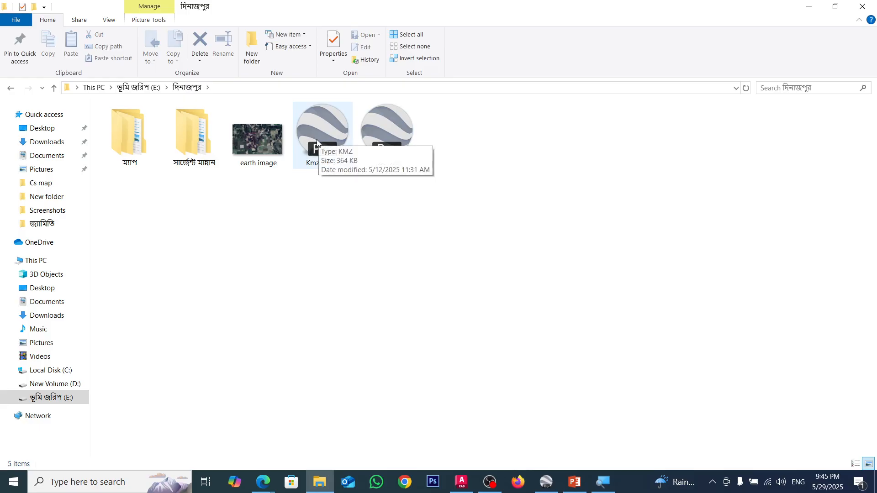
double_click(316, 138)
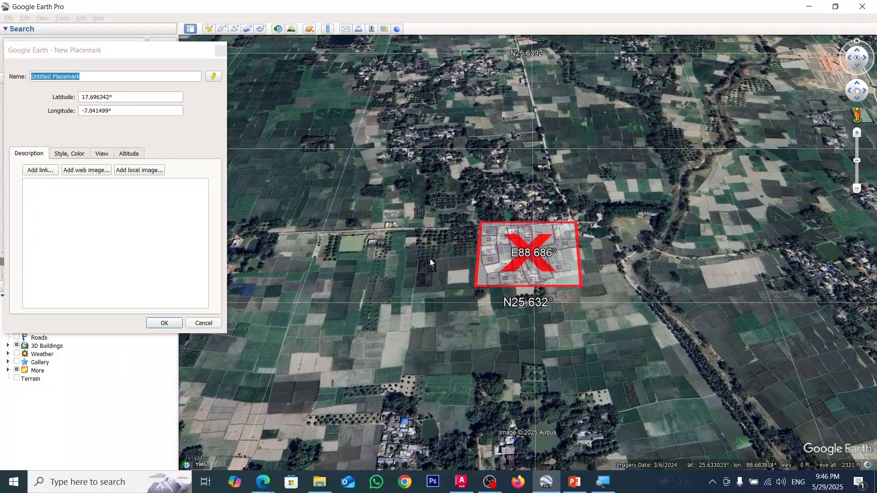
Step: Examine the plot boundaries and plot numbers of the red-framed land map overlay on the satellite imagery
scroll(535, 244, "up", 2)
scroll(535, 246, "up", 3)
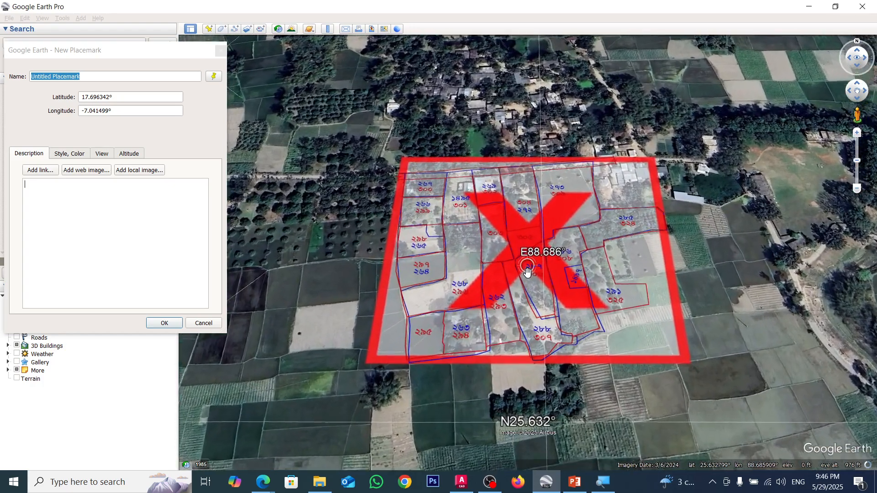
scroll(528, 283, "up", 2)
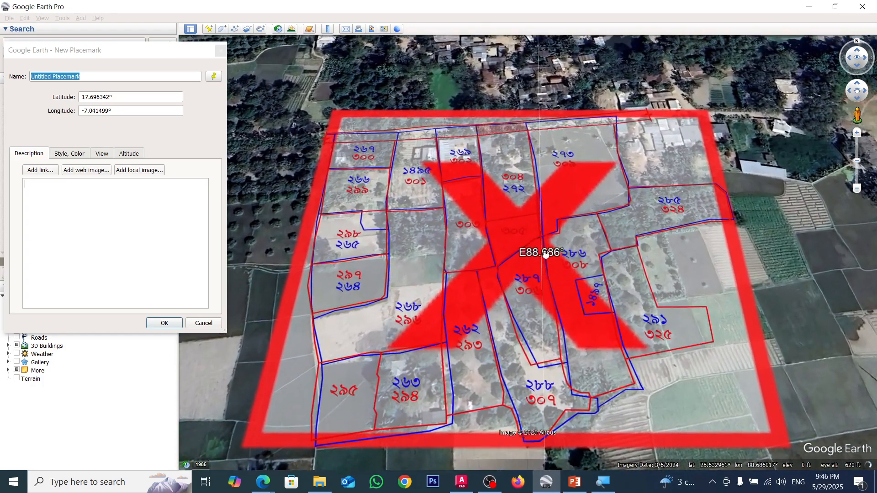
scroll(541, 262, "down", 3)
scroll(408, 318, "up", 3)
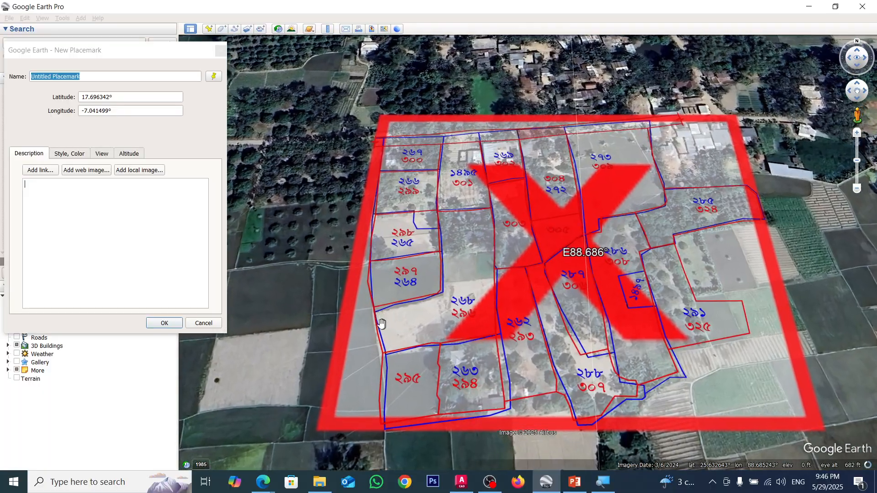
scroll(384, 322, "up", 2)
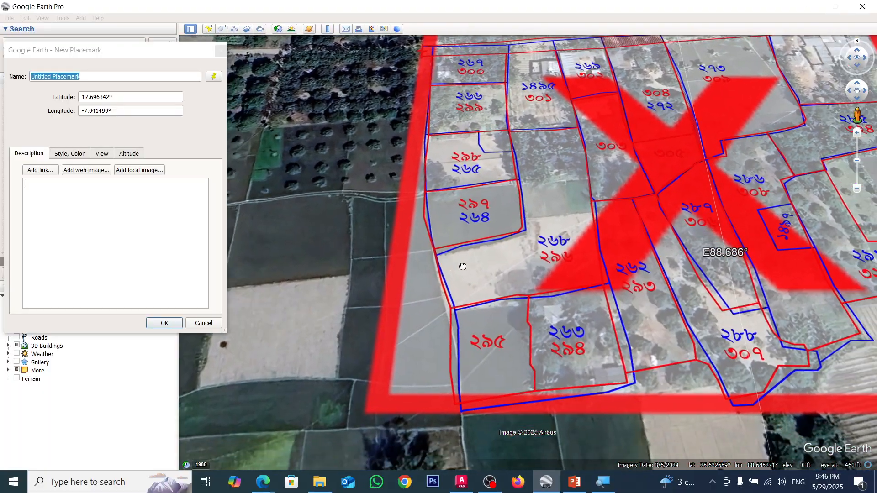
scroll(434, 283, "down", 3)
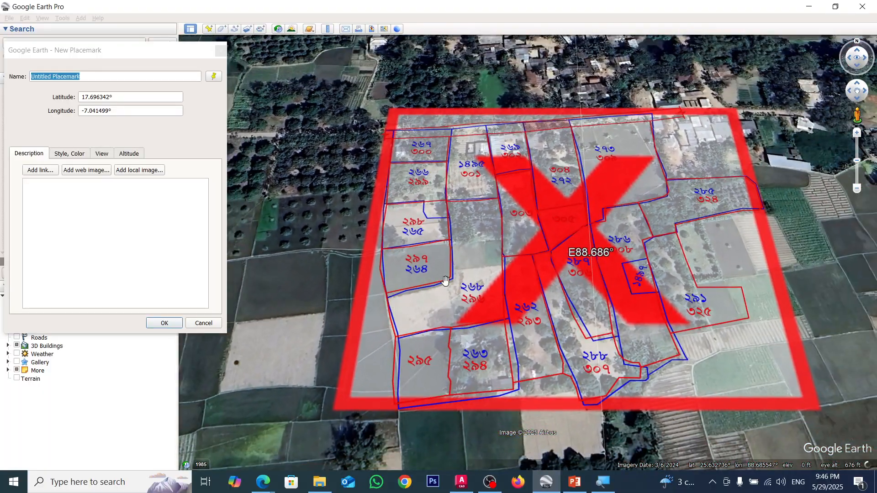
Step: Save the new placemark with its default name and its existing coordinates
left_click(163, 323)
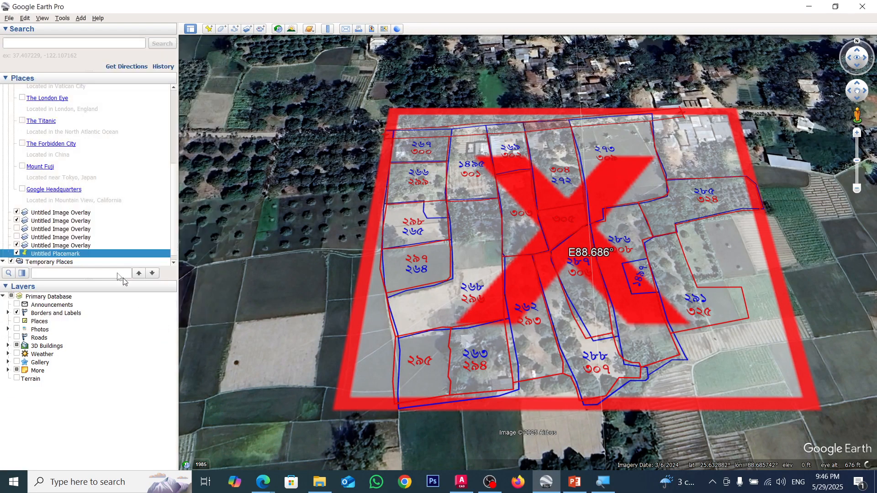
right_click(46, 257)
left_click(77, 384)
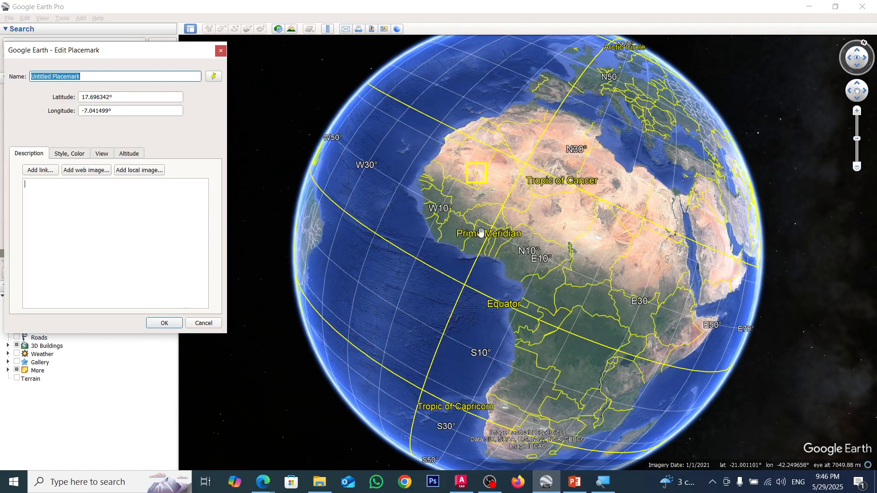
scroll(512, 186, "up", 2)
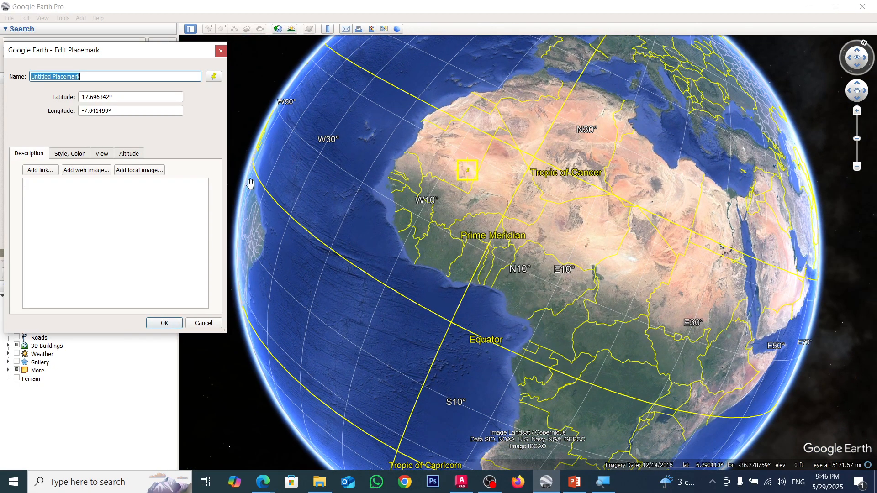
left_click(201, 322)
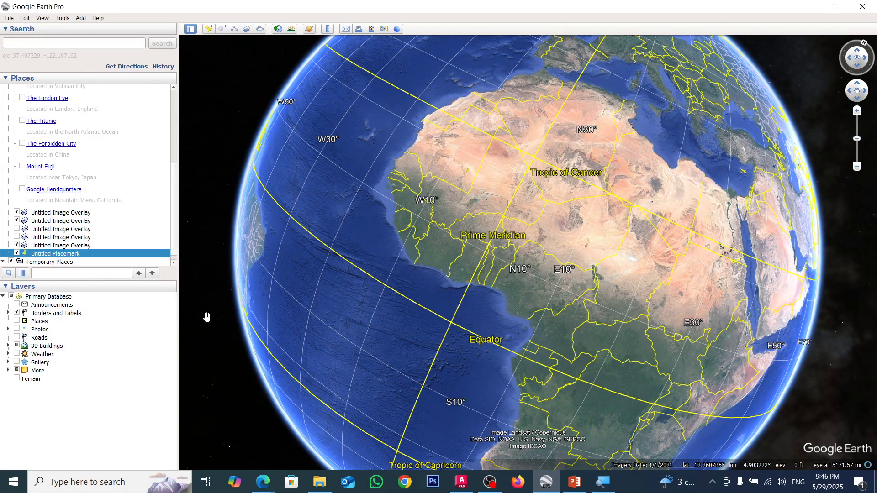
Step: Open the properties of the image overlay just above the placemark to go to its scanned plot map, and accept them without changes
left_click(52, 245)
right_click(51, 246)
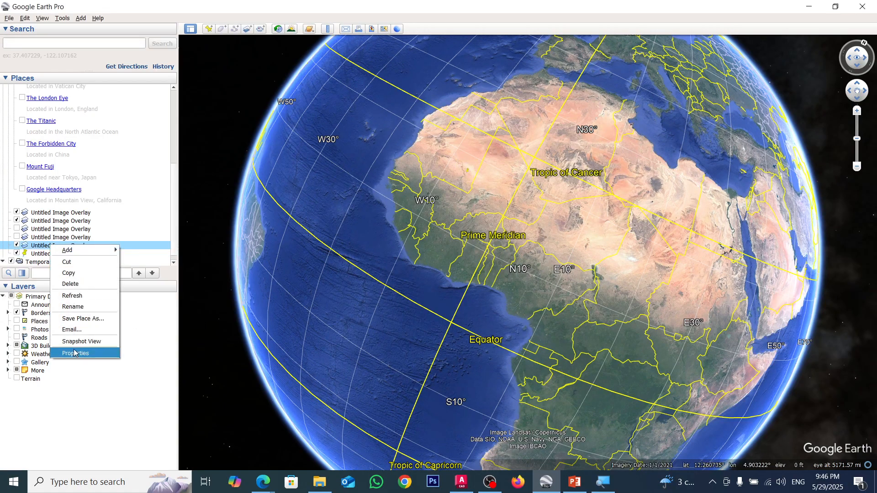
left_click(76, 354)
scroll(485, 271, "down", 3)
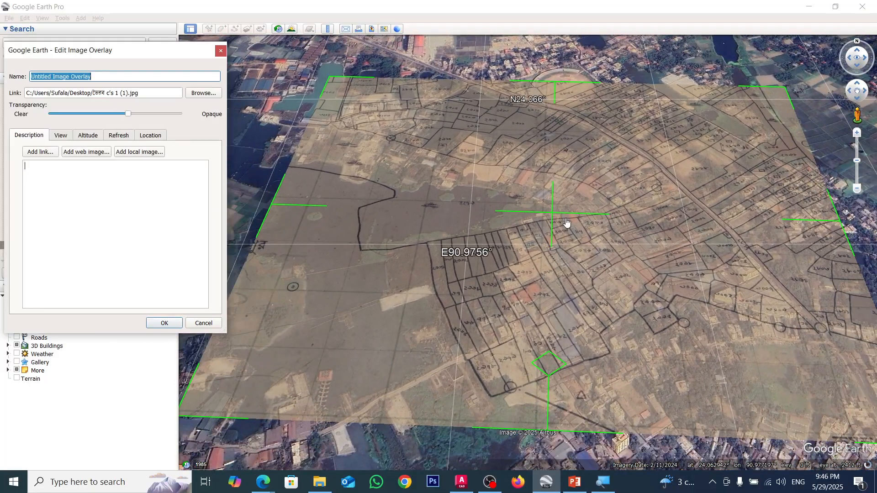
scroll(542, 259, "up", 3)
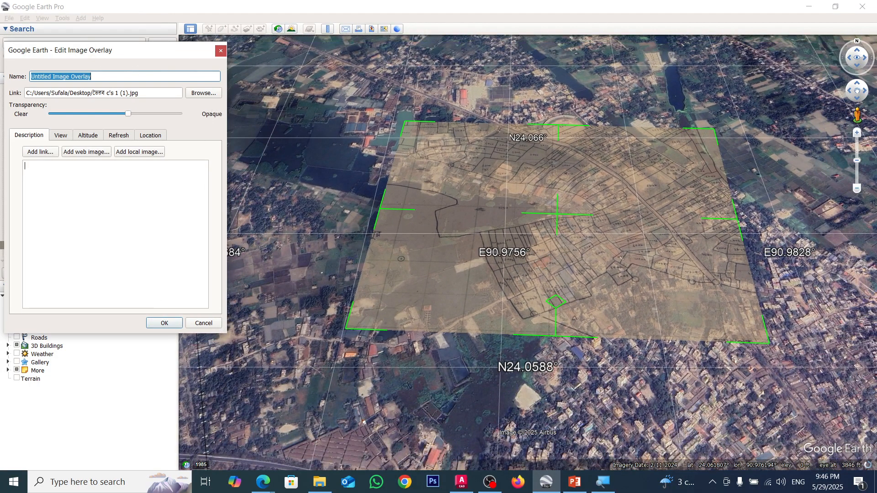
left_click(160, 324)
Step: Reset the view's tilt to look straight down and examine the plot lines of the scanned map against the satellite imagery
left_click(41, 19)
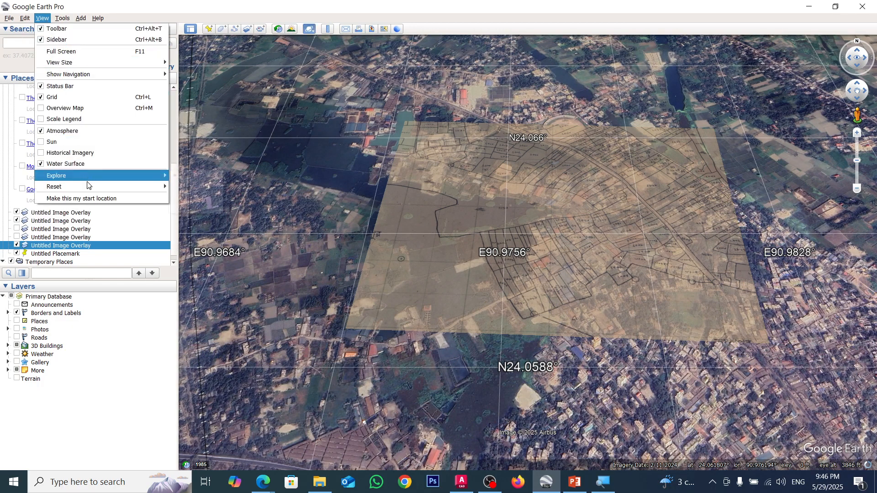
left_click(208, 208)
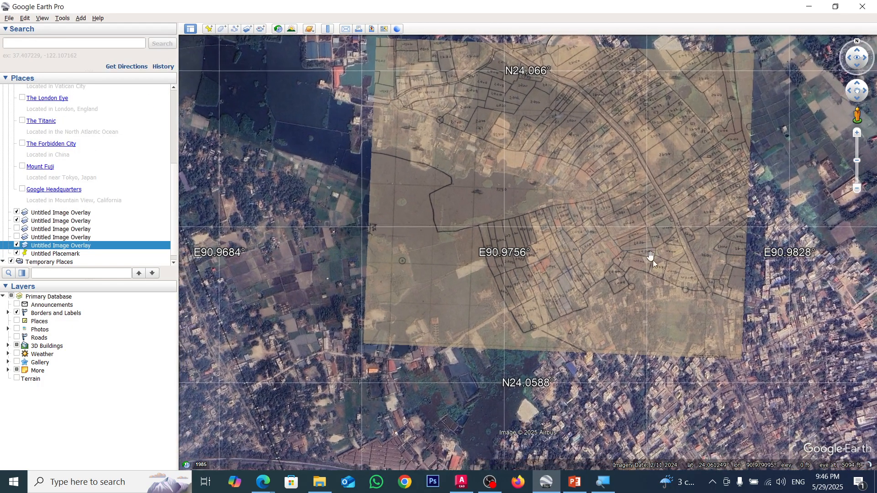
scroll(650, 264, "up", 2)
scroll(533, 142, "up", 2)
scroll(430, 213, "down", 2)
scroll(735, 330, "up", 3)
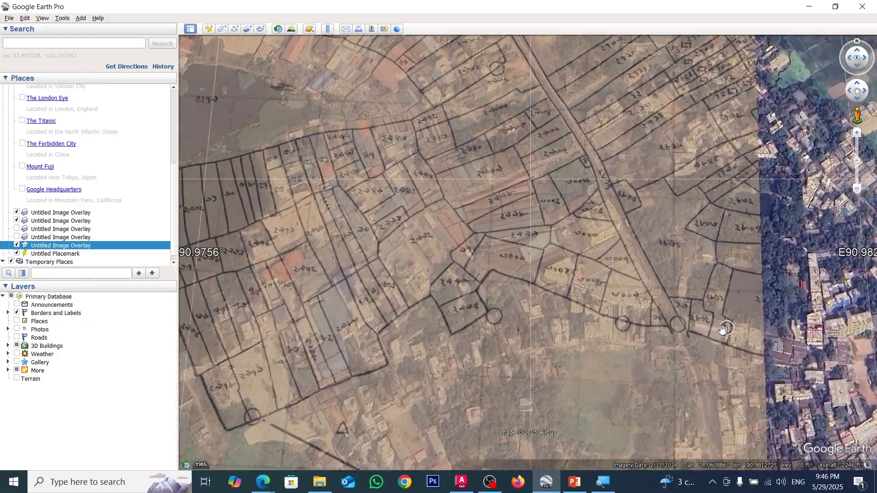
scroll(513, 284, "down", 1)
scroll(532, 281, "down", 1)
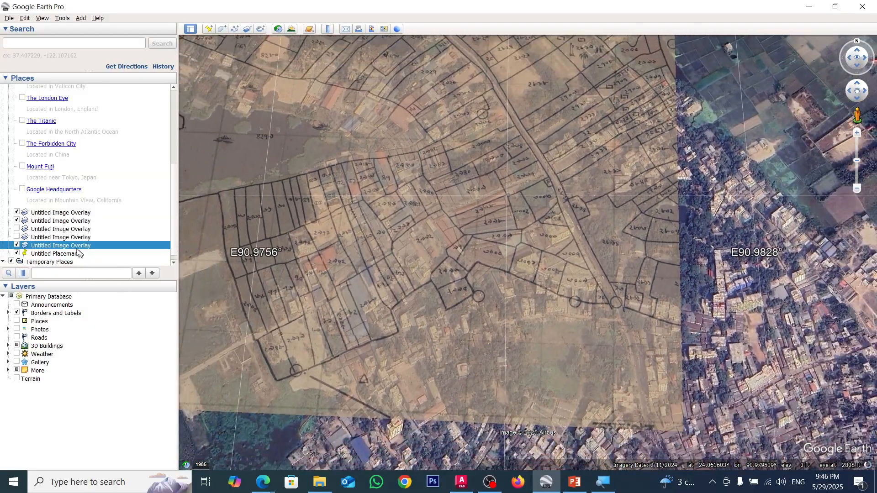
Step: Go to the location of the second image overlay and examine its yellow plot boundaries and plot numbers
left_click(39, 222)
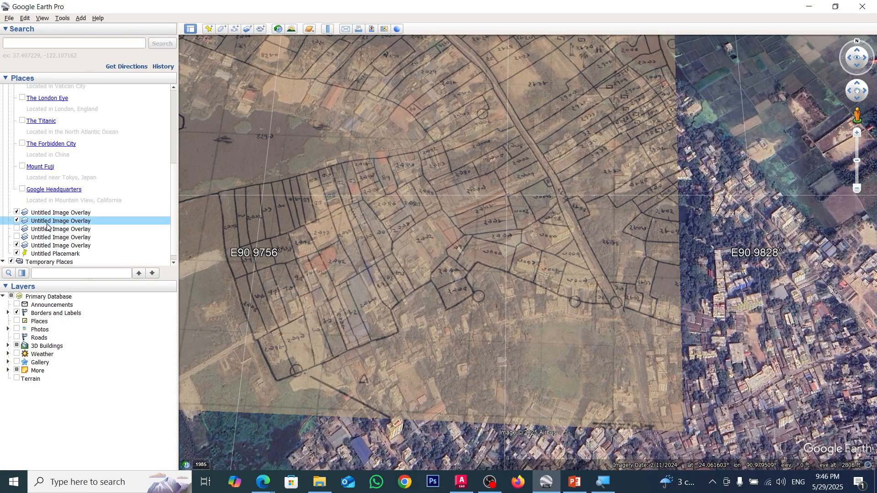
double_click(48, 222)
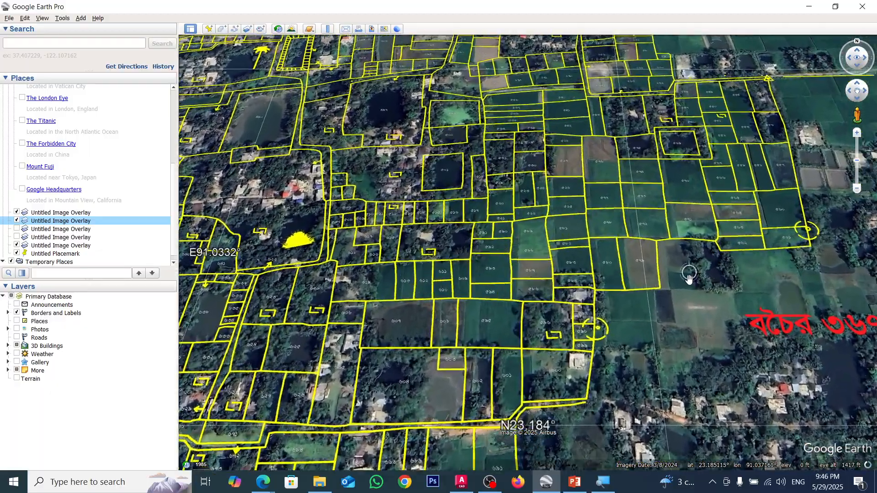
scroll(686, 280, "up", 3)
scroll(562, 299, "down", 4)
scroll(484, 310, "up", 2)
scroll(589, 287, "down", 3)
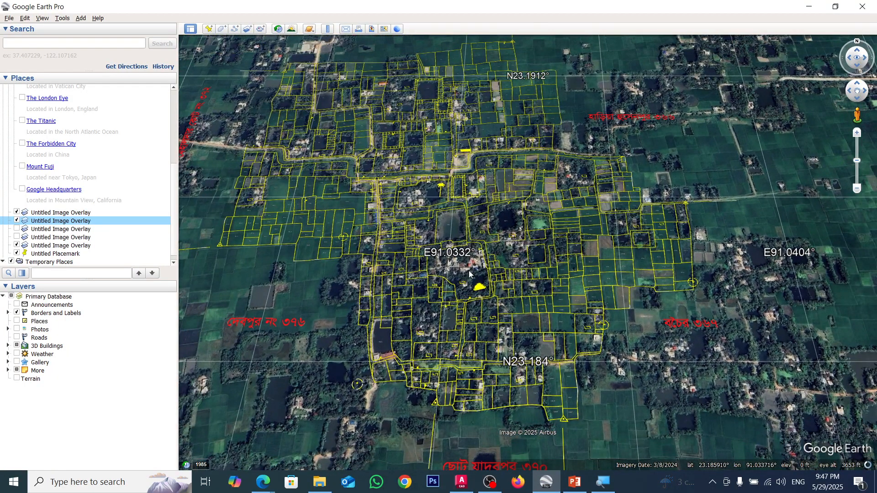
scroll(469, 270, "up", 5)
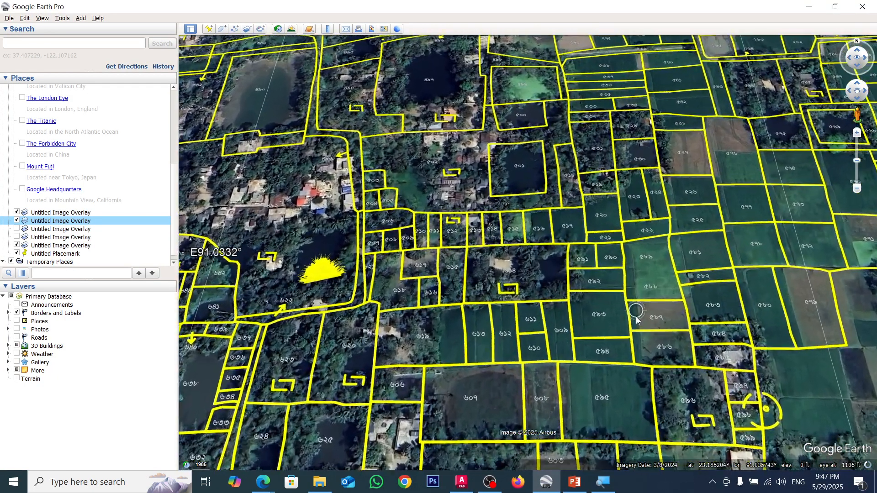
scroll(637, 319, "up", 1)
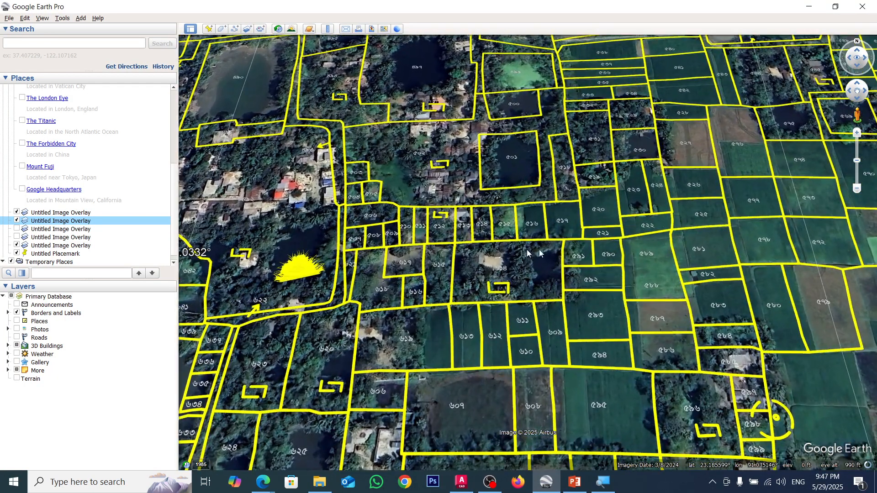
left_click(81, 18)
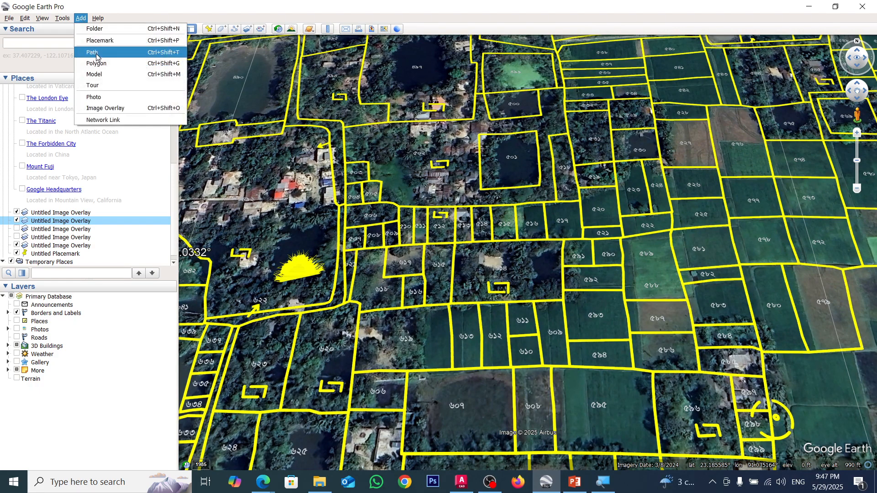
mouse_move(67, 19)
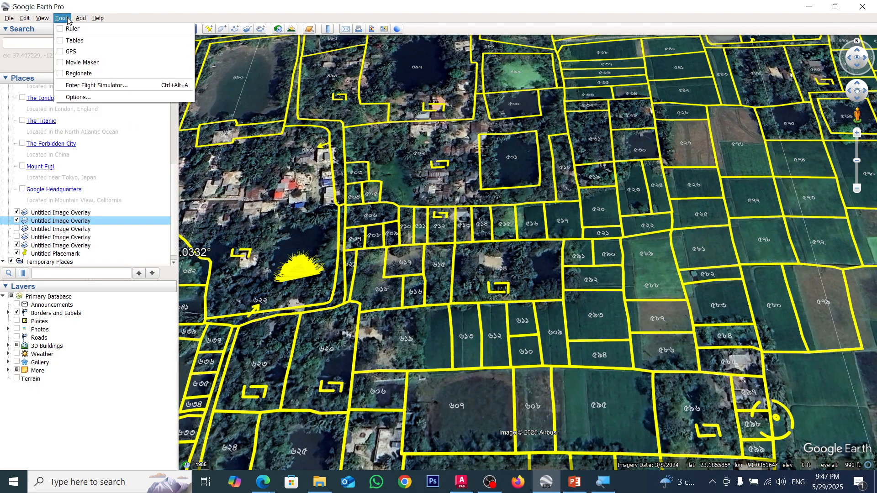
left_click(99, 19)
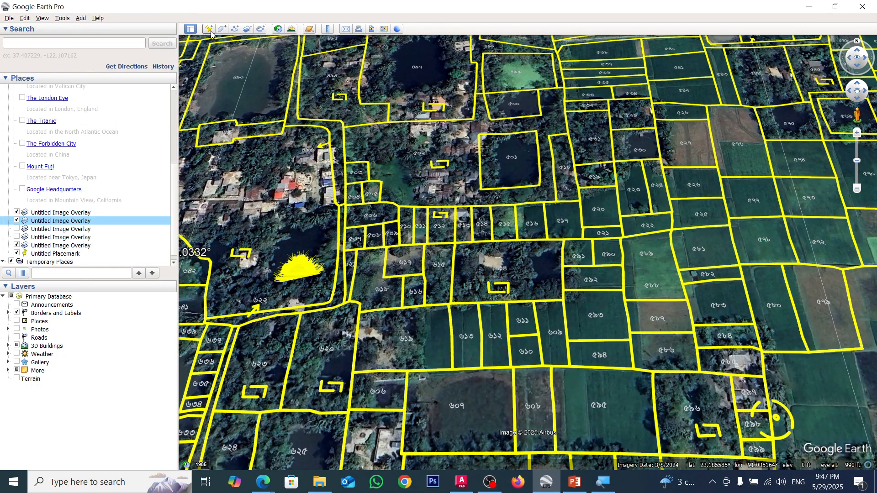
Step: Start a new placemark and move it to the northwest corner of plot ৫৯৩, at about latitude 23.185356° and longitude 91.035356°
left_click(209, 30)
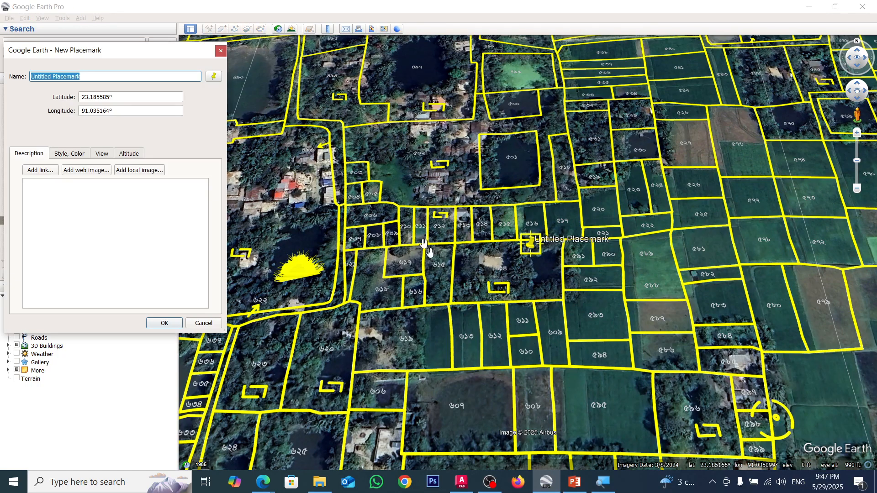
left_click_drag(530, 252, 564, 295)
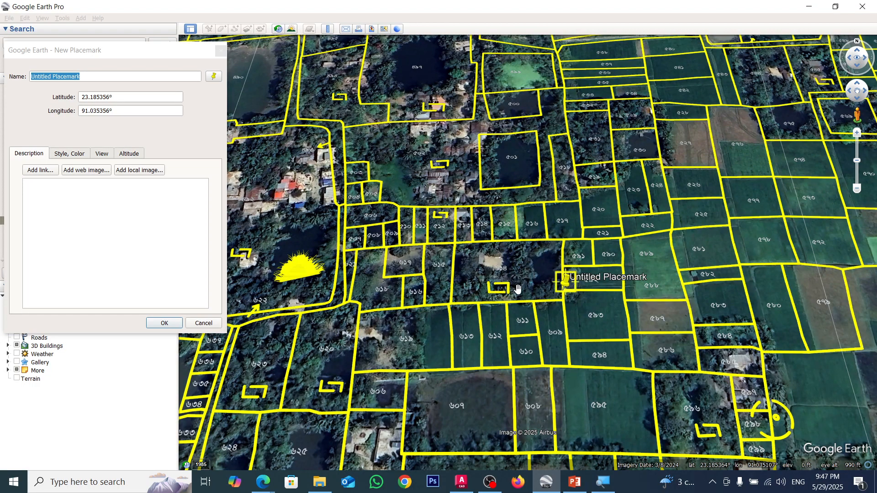
scroll(567, 294, "up", 3)
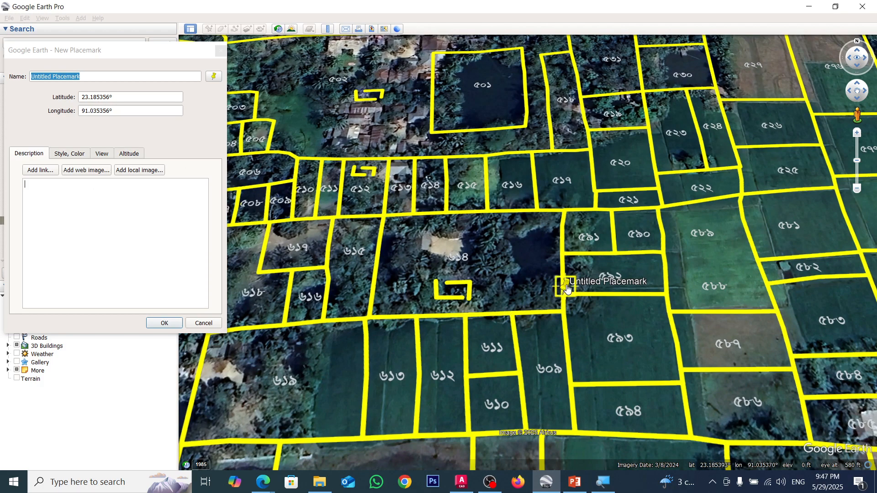
left_click(121, 98)
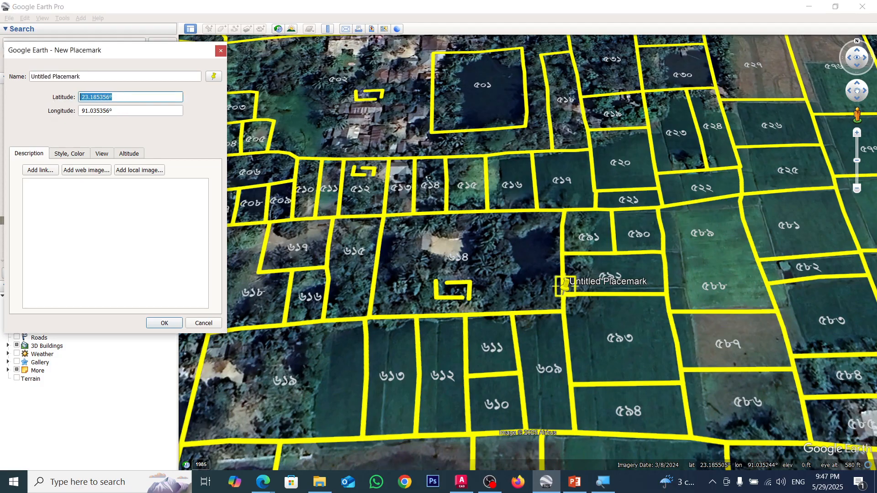
Step: Move the placemark to plot ৫৯৩'s northeast, southwest and southeast corners in turn, ending at about latitude 23.185087° and longitude 91.035700°
left_click_drag(564, 287, 668, 289)
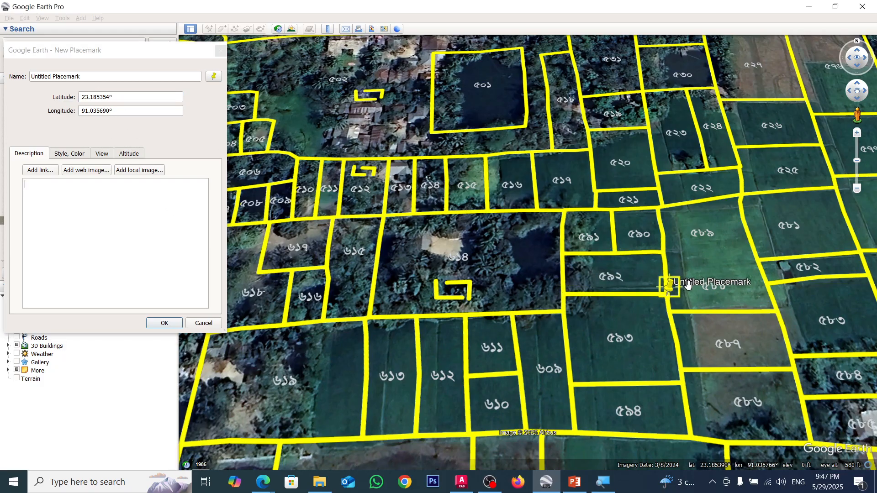
left_click_drag(677, 294, 572, 390)
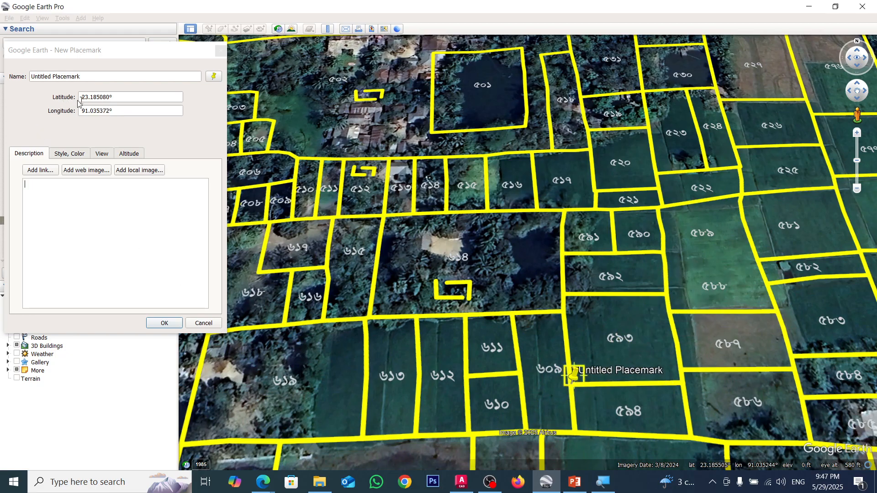
left_click_drag(575, 380, 681, 387)
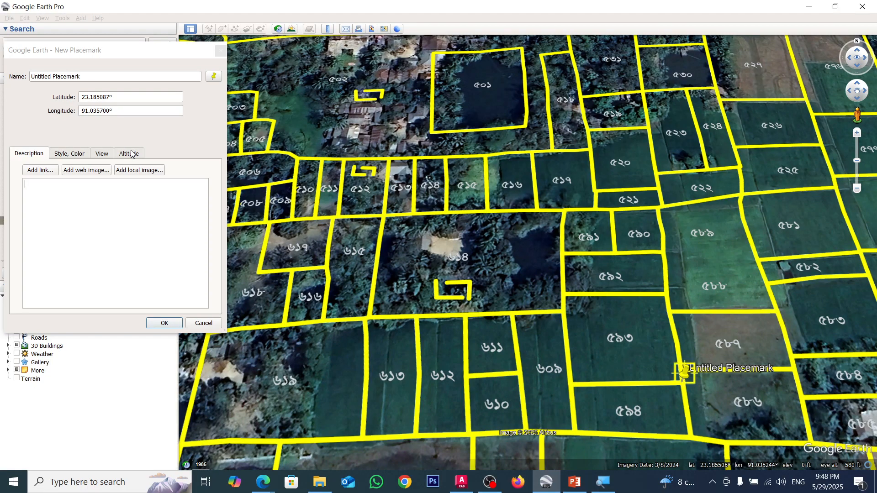
Step: Switch to AutoCAD and examine the line from A(3,4) to B(8,4) relative to the origin and axes of the coordinate graph
left_click(461, 481)
scroll(490, 265, "down", 4)
scroll(485, 250, "up", 7)
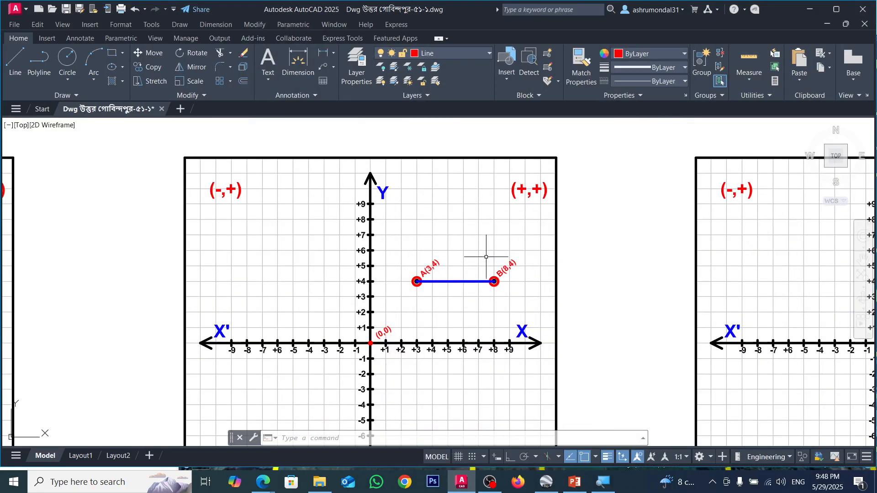
scroll(434, 290, "up", 2)
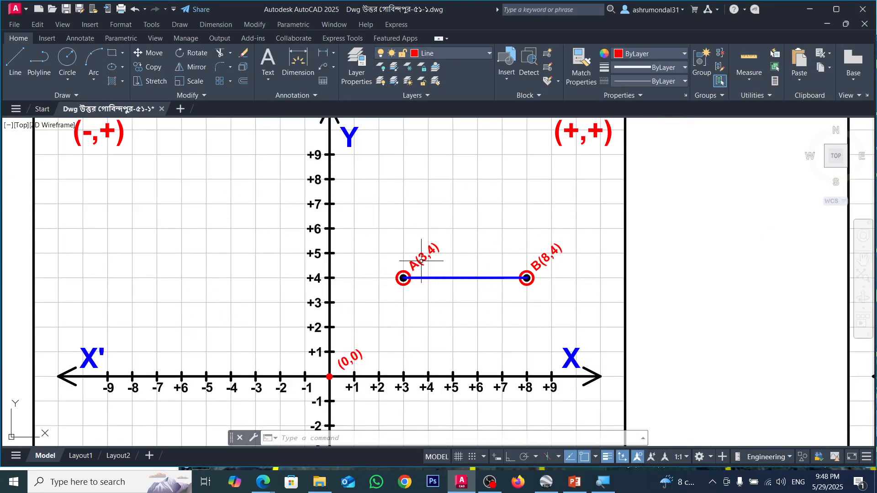
scroll(430, 264, "up", 4)
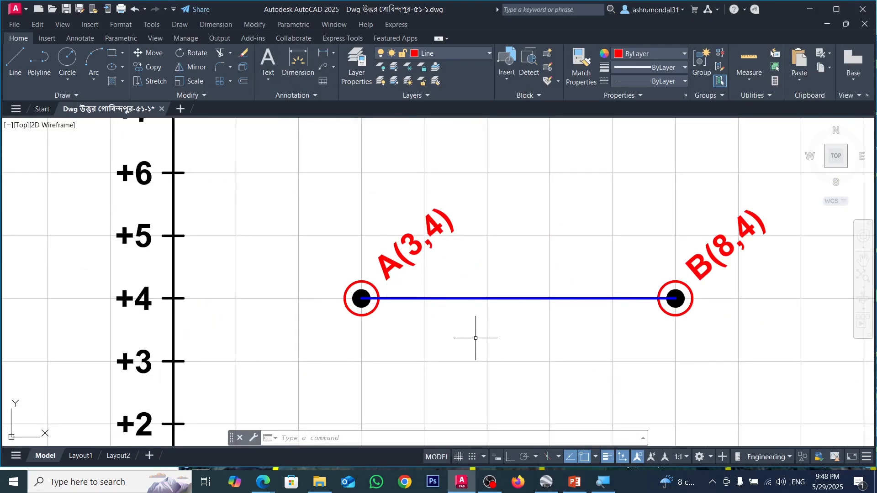
scroll(397, 279, "down", 4)
scroll(400, 276, "up", 2)
scroll(402, 273, "down", 3)
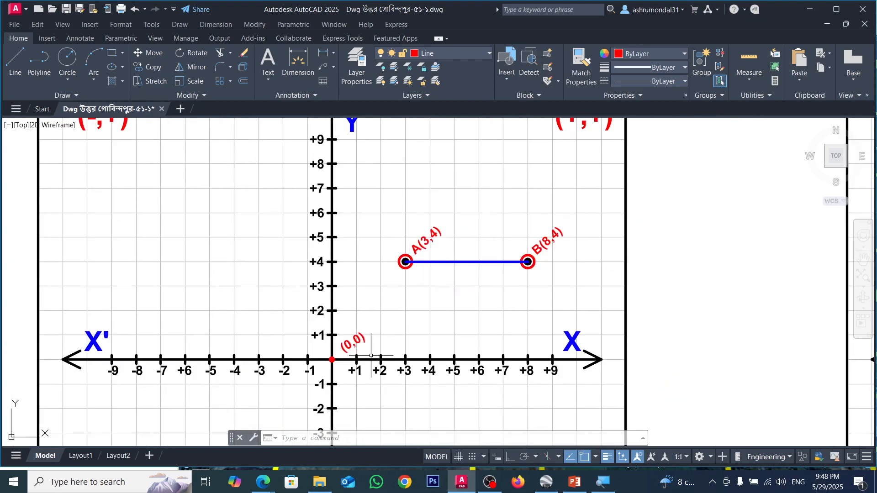
scroll(353, 359, "up", 3)
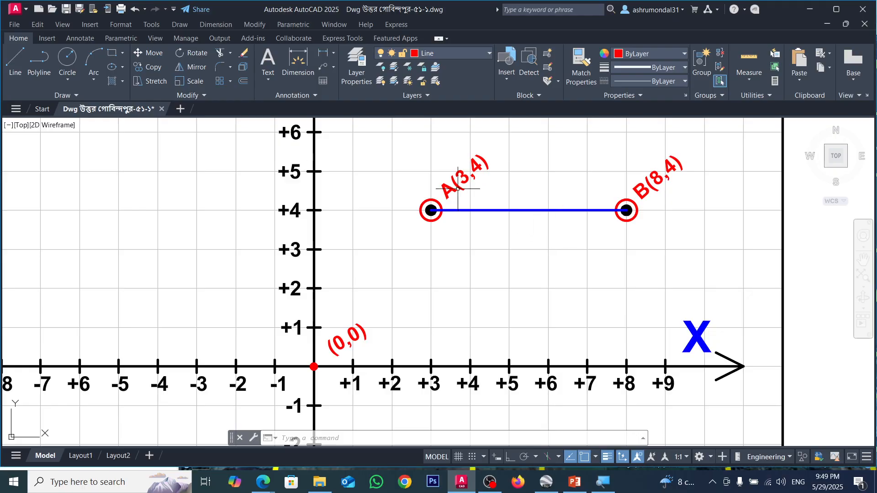
scroll(456, 187, "up", 2)
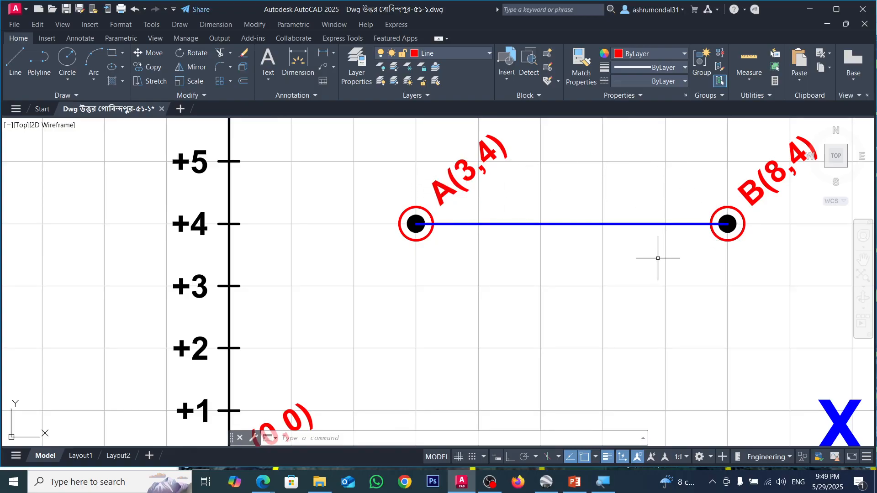
Step: Examine the quadrilateral ABCD on its coordinate graph, then return to the graph with line AB
scroll(463, 239, "down", 8)
scroll(711, 255, "up", 10)
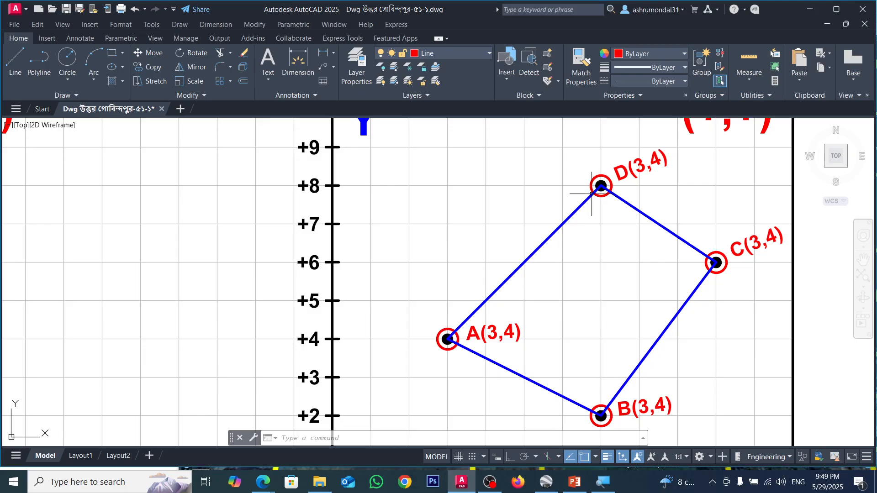
scroll(598, 203, "down", 5)
scroll(600, 246, "up", 2)
scroll(388, 249, "up", 7)
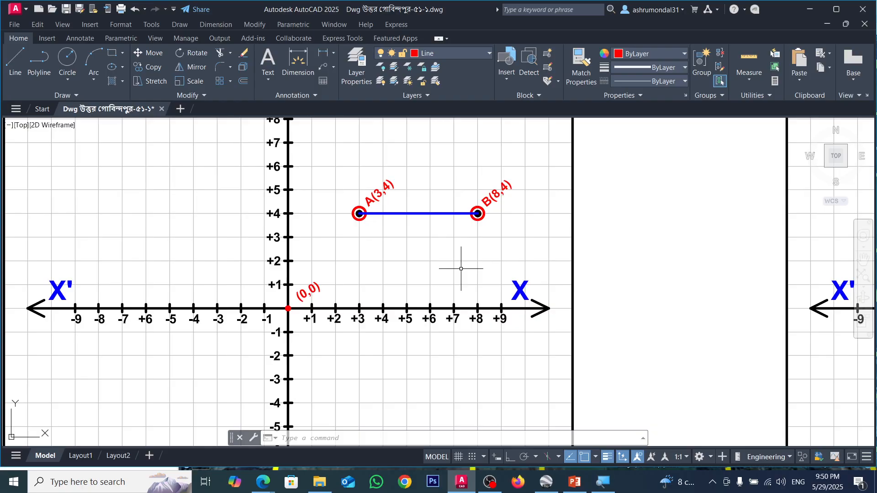
left_click(460, 269)
left_click(531, 335)
mouse_move(614, 358)
left_mouse_down()
mouse_move(575, 386)
mouse_move(558, 378)
mouse_move(559, 427)
mouse_move(551, 402)
left_mouse_up()
left_click(539, 324)
left_click(544, 372)
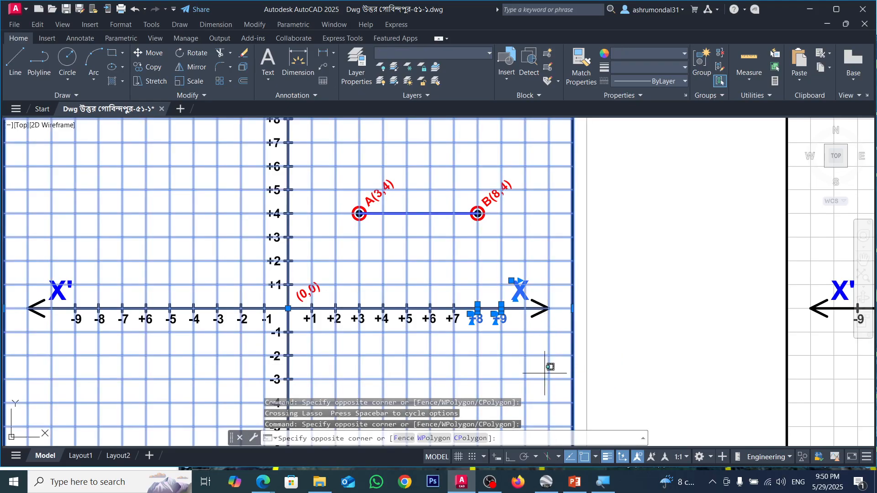
mouse_move(544, 372)
left_mouse_down()
mouse_move(657, 303)
mouse_move(661, 312)
left_mouse_up()
key("Escape")
key("Escape")
key("Escape")
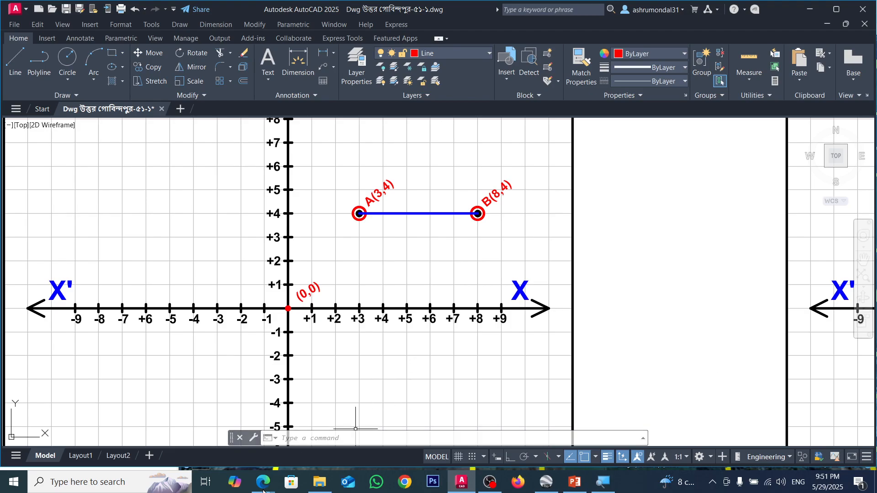
Step: Switch to the Google Meet call in the Edge browser and stop presenting the screen
mouse_move(262, 481)
left_click(240, 443)
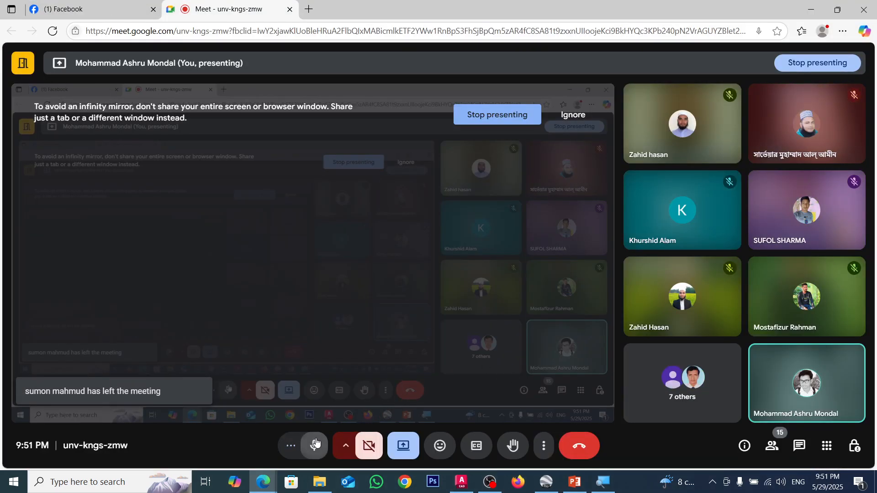
left_click(519, 114)
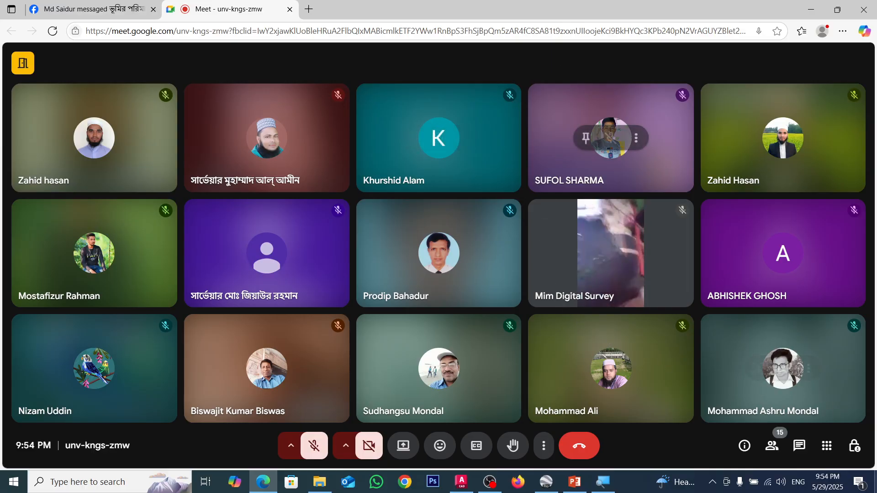
Step: Mute the computer's speakers, then restore their sound and turn on the microphone in the call
left_click(781, 481)
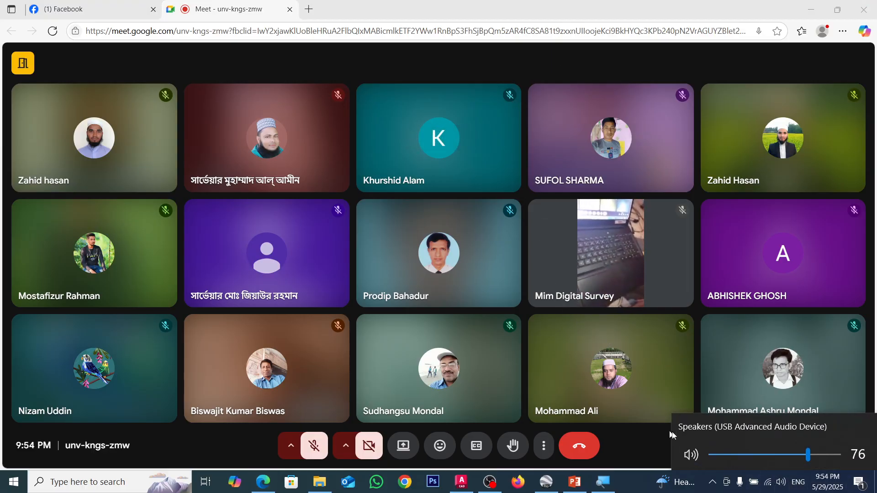
left_click(690, 454)
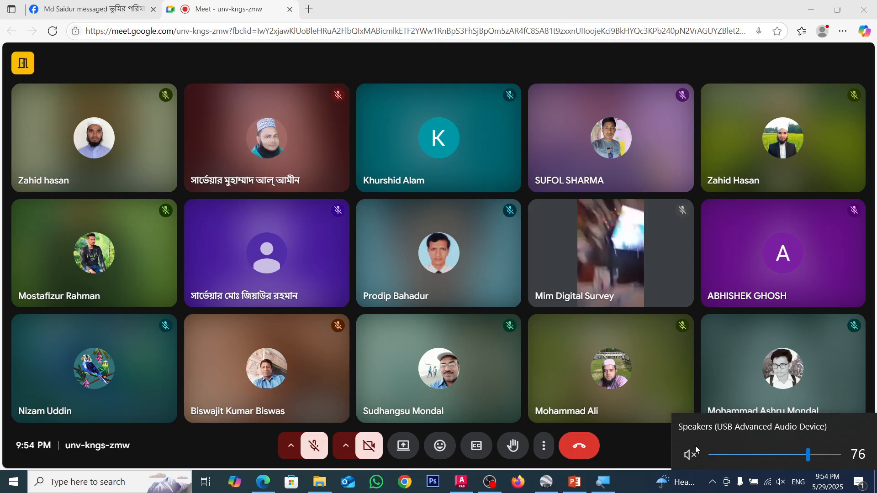
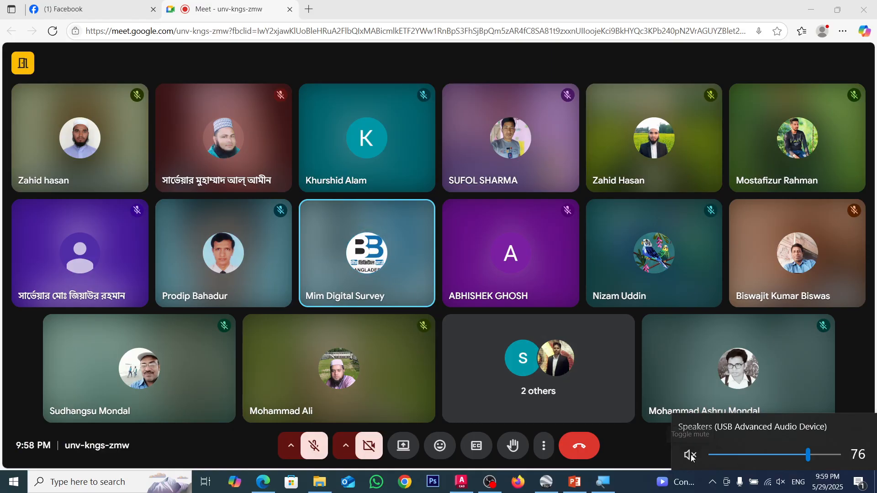
left_click(690, 456)
left_click(313, 445)
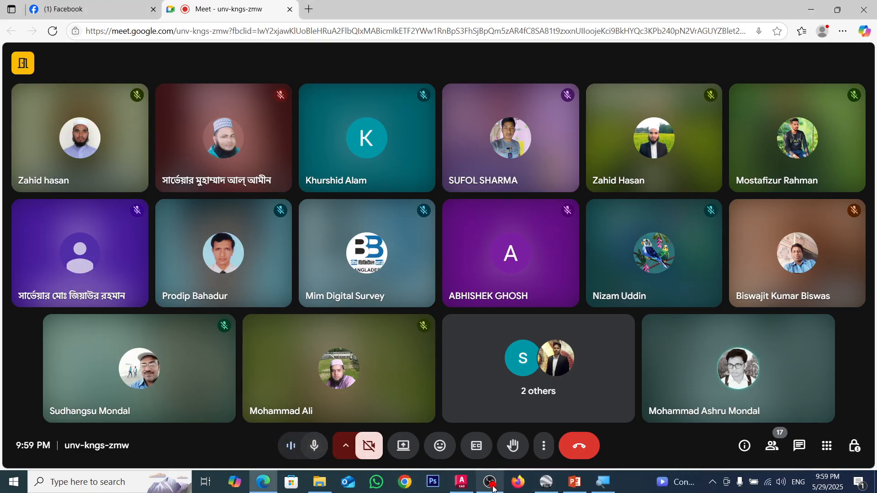
Step: Present the entire screen in the Meet call and hide the screen-sharing notice
left_click(402, 447)
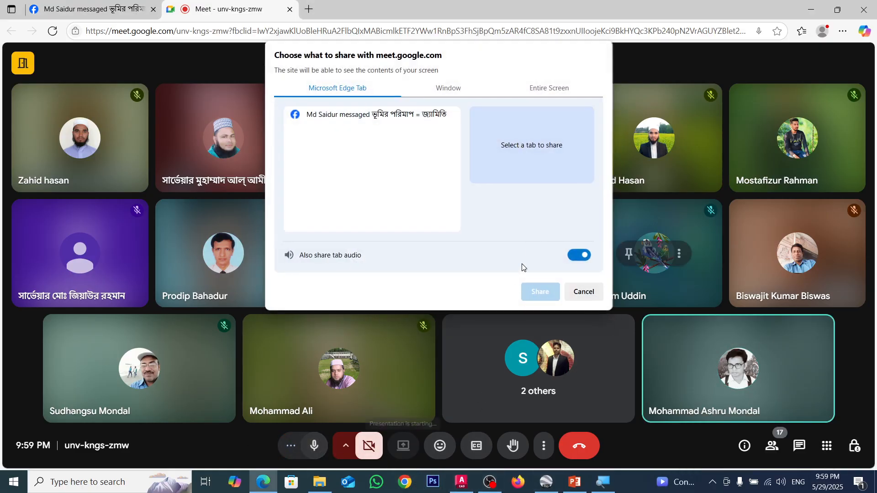
left_click(558, 90)
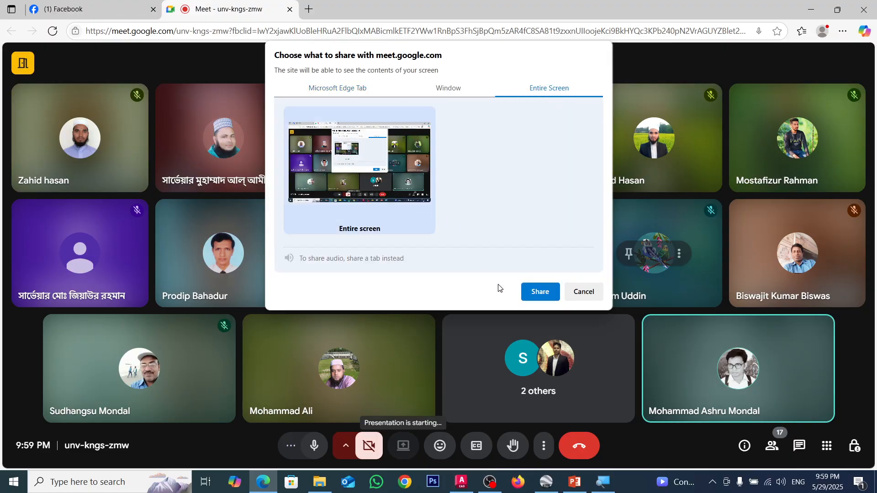
left_click(552, 295)
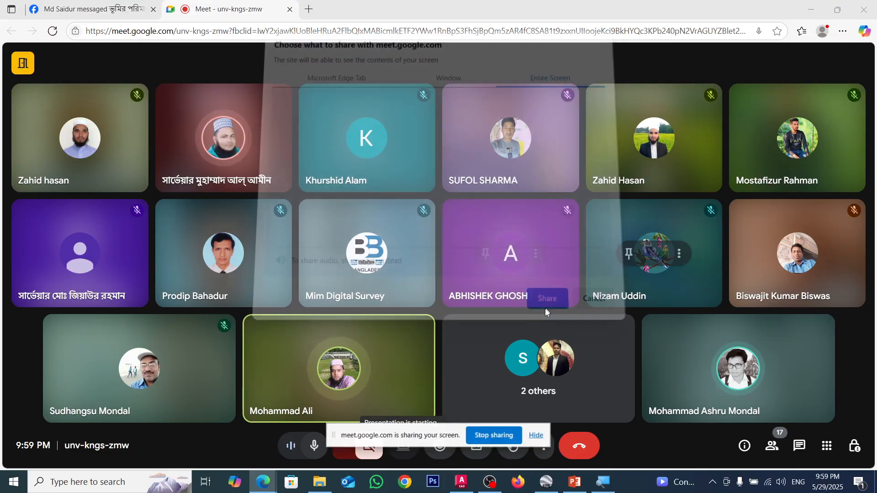
left_click(538, 435)
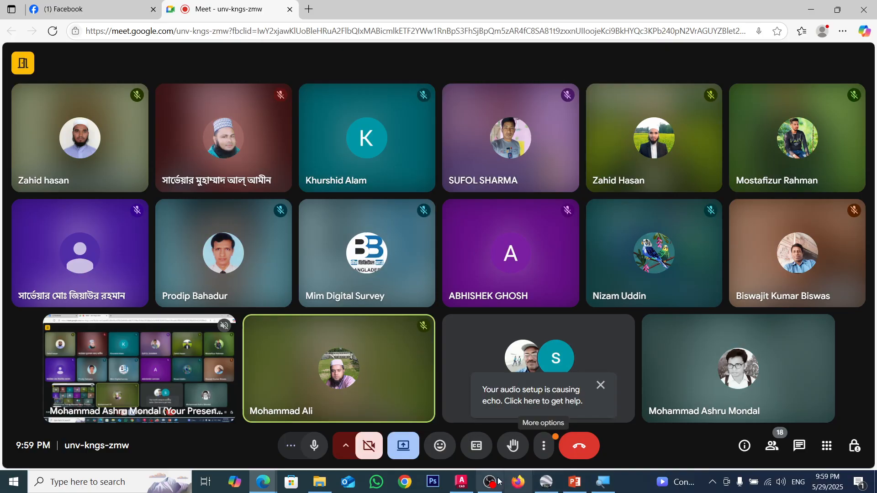
Step: Switch to AutoCAD and examine endpoints A(3,4) and B(8,4) of line AB on the coordinate graph
key("alt+Tab")
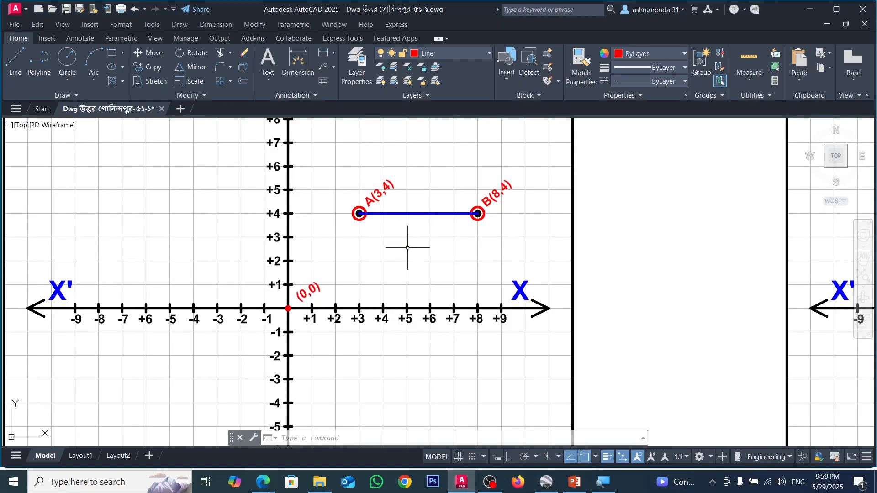
scroll(397, 196, "up", 4)
scroll(379, 230, "down", 2)
scroll(425, 215, "up", 2)
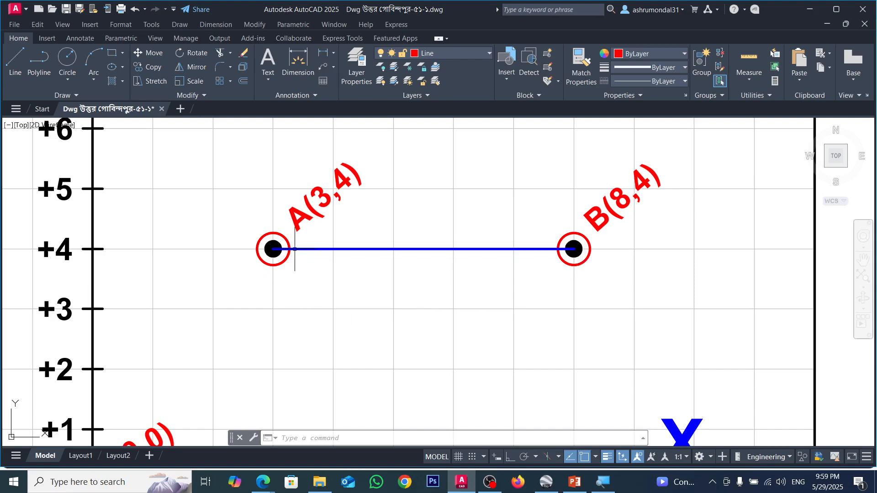
scroll(290, 255, "down", 2)
scroll(360, 251, "up", 2)
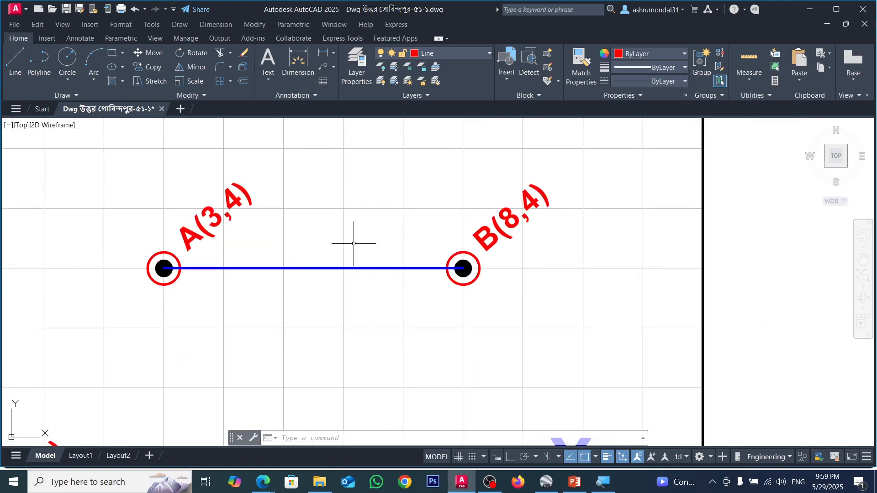
scroll(226, 252, "up", 2)
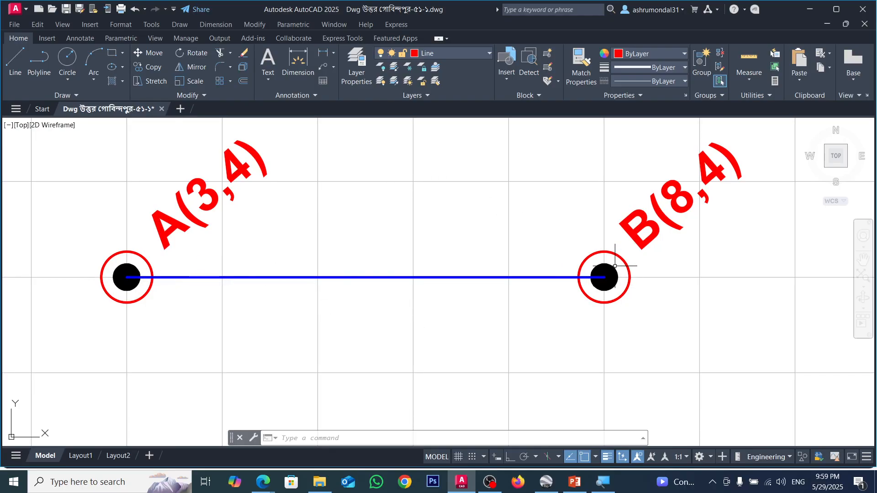
mouse_move(615, 266)
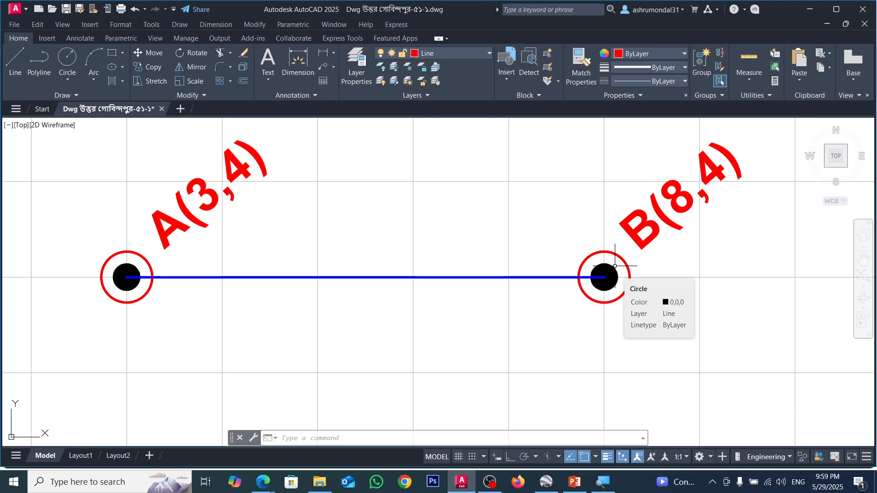
key("Escape")
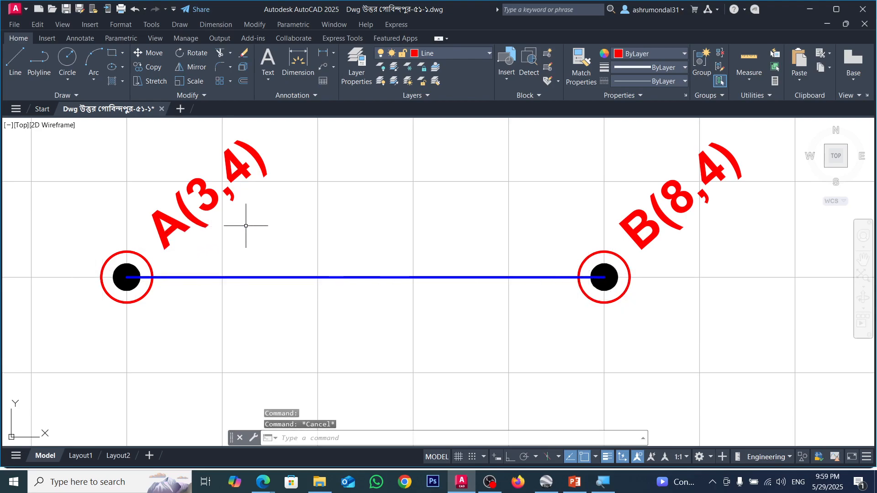
Step: Examine quadrilateral ABCD on its own coordinate graph, comparing its four corners with the X and Y axes
scroll(503, 231, "down", 6)
scroll(612, 289, "down", 2)
scroll(743, 274, "up", 10)
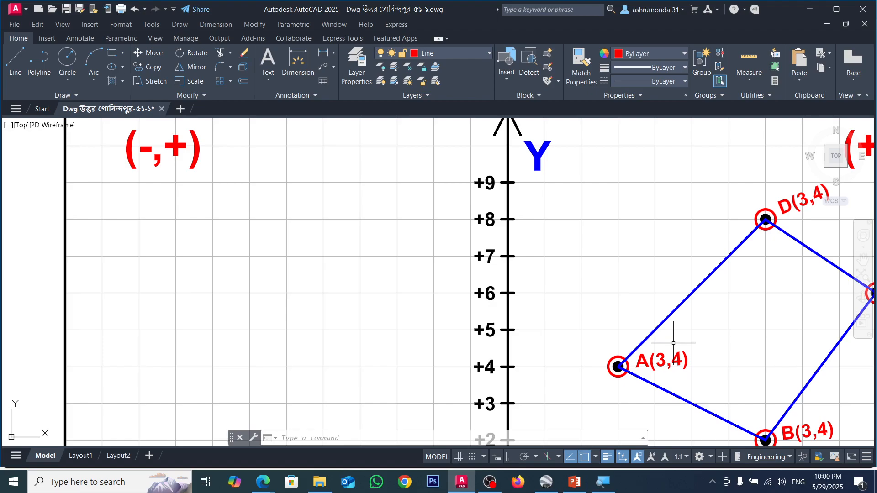
scroll(571, 315, "down", 5)
scroll(589, 315, "up", 5)
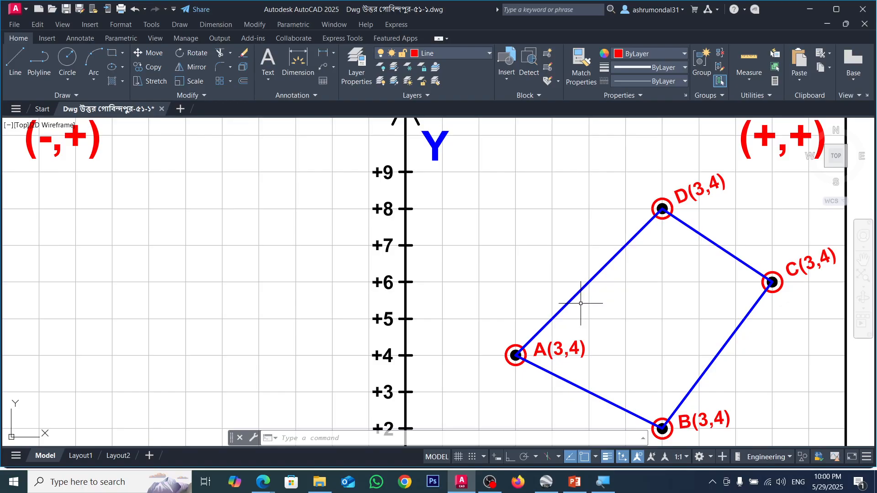
left_click(781, 481)
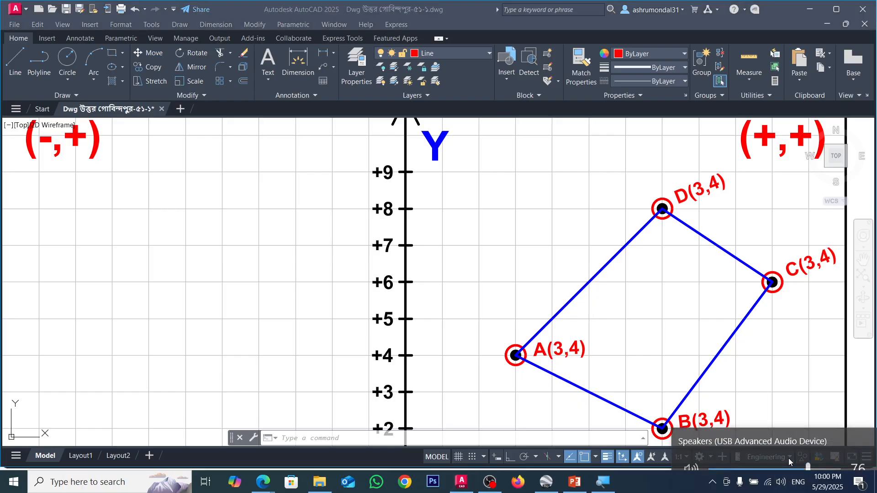
left_click(671, 273)
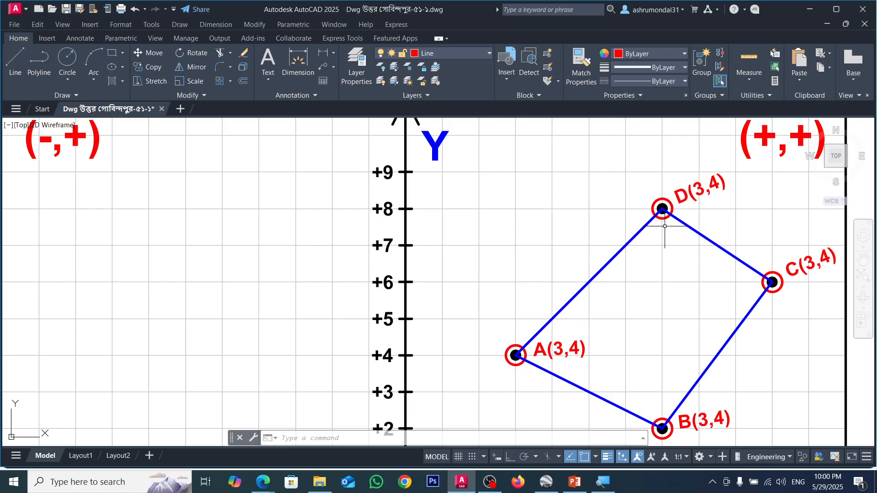
scroll(653, 265, "down", 4)
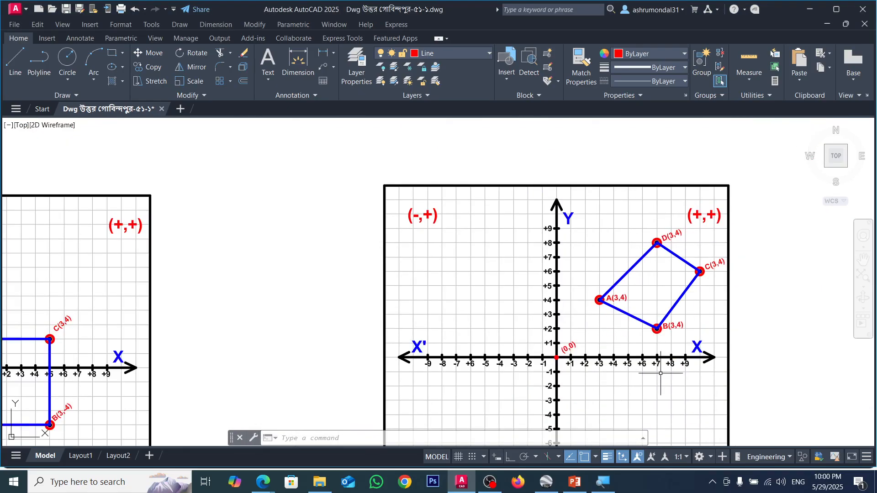
scroll(661, 373, "up", 4)
scroll(696, 283, "down", 2)
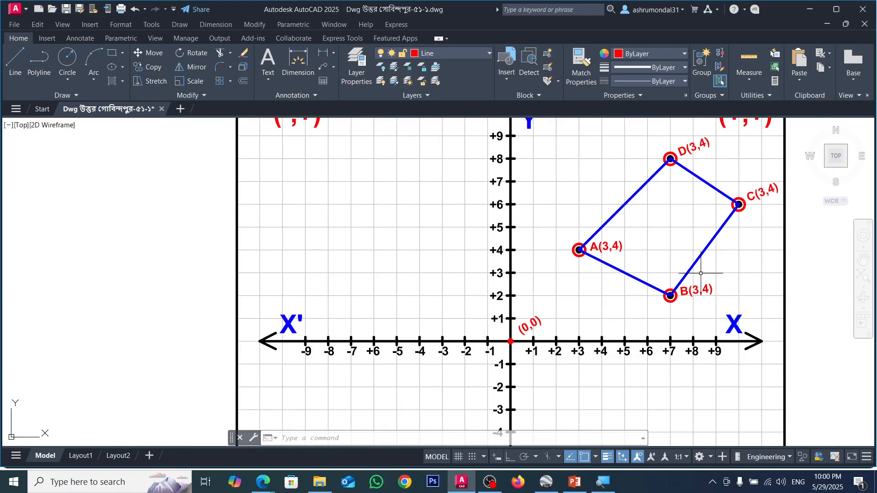
scroll(679, 168, "up", 2)
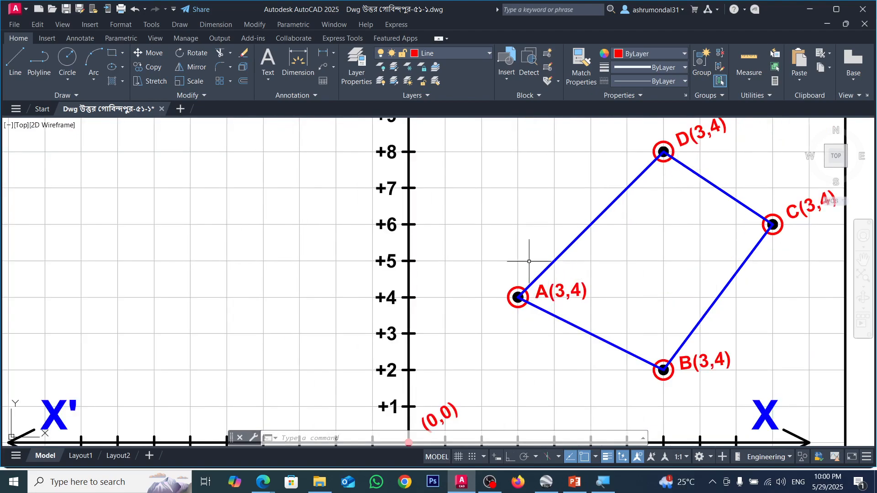
Step: Examine corners A and B of the quadrilateral against the X and Y scales and the origin
scroll(521, 292, "down", 3)
scroll(515, 325, "up", 3)
scroll(513, 257, "up", 2)
scroll(522, 217, "down", 2)
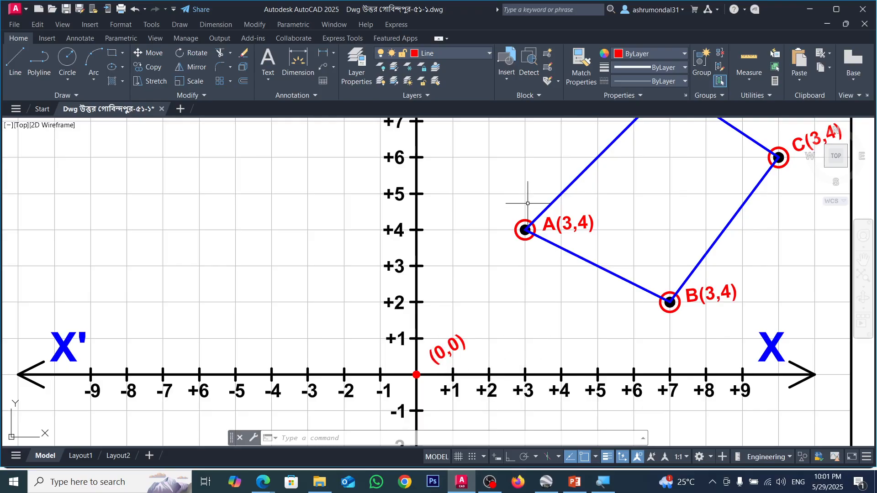
scroll(567, 264, "down", 2)
scroll(567, 265, "up", 2)
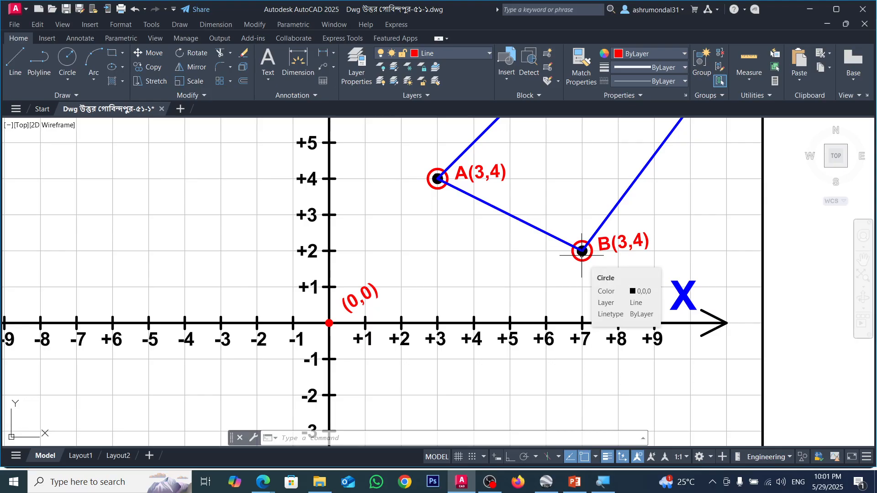
key("Escape")
key("Escape")
scroll(578, 283, "up", 4)
scroll(585, 271, "down", 4)
scroll(585, 270, "up", 4)
scroll(525, 279, "down", 2)
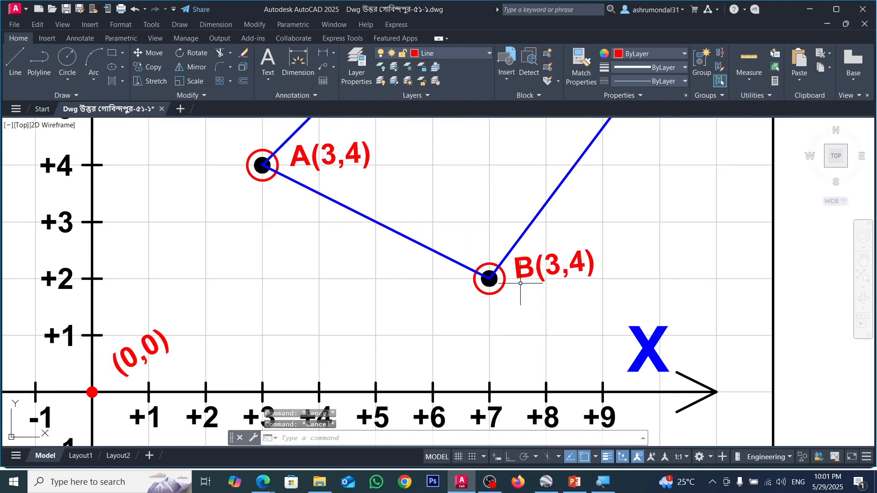
scroll(592, 268, "down", 2)
scroll(505, 285, "up", 2)
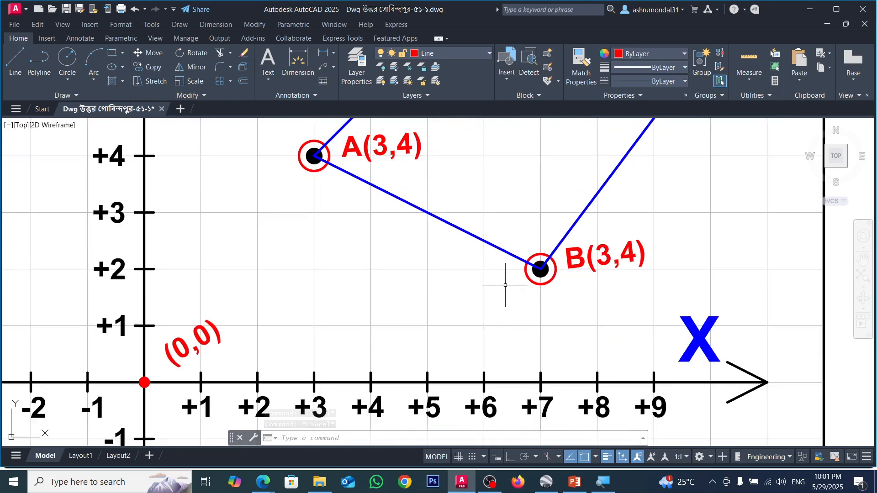
scroll(607, 259, "up", 3)
scroll(605, 259, "down", 3)
Step: Change the label of the quadrilateral's corner B to B(7,2)
left_click(603, 259)
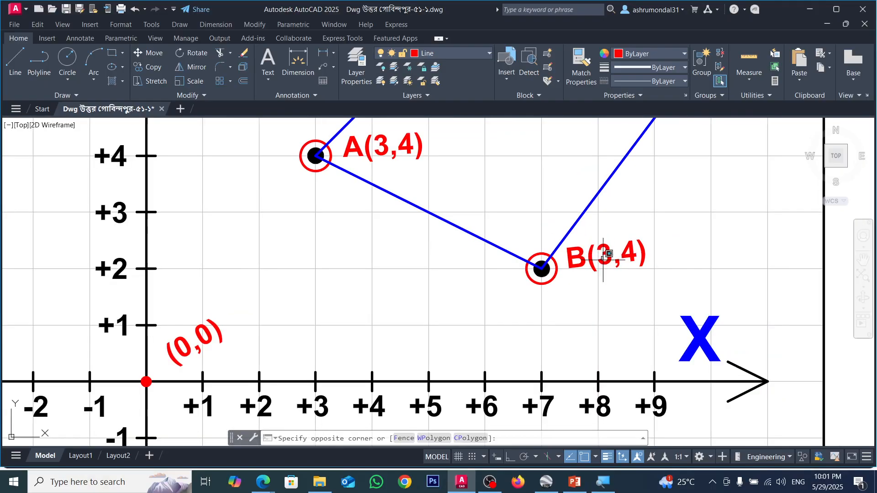
key("Escape")
left_click(605, 258)
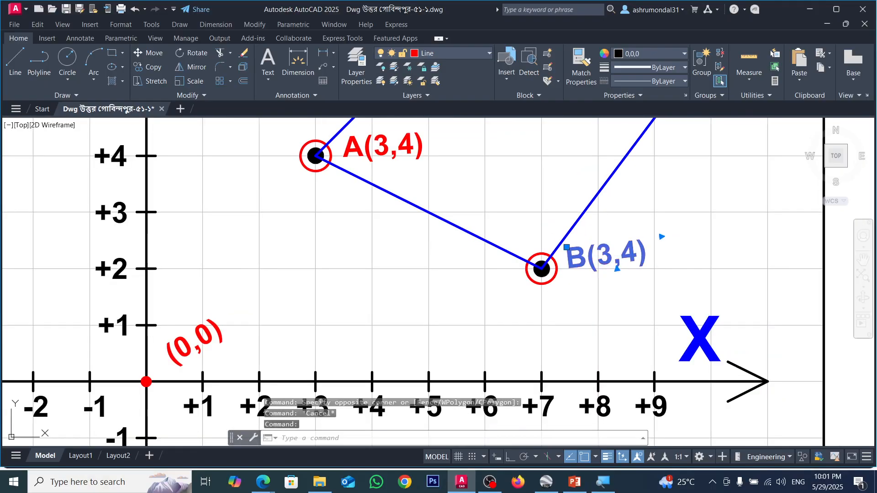
double_click(605, 258)
left_click_drag(617, 258, 638, 258)
type("7,2")
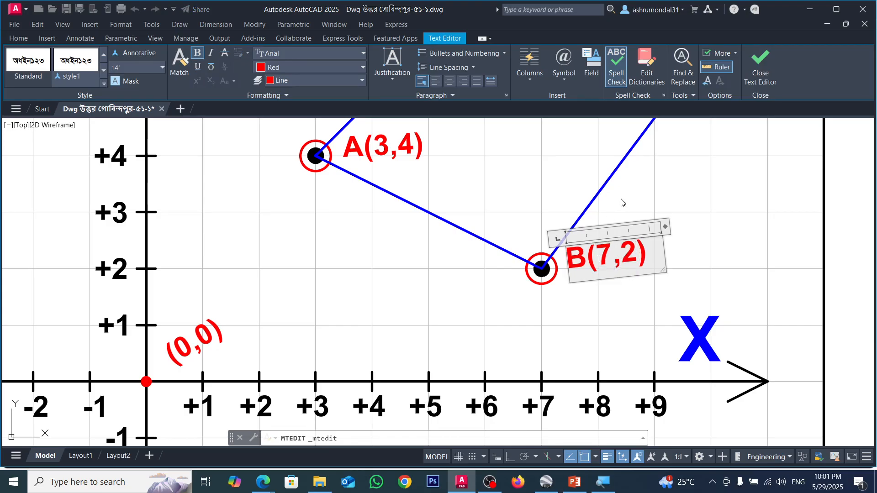
left_click(621, 202)
Step: Try to move corner C's point marker one grid unit toward the Y axis, then undo the move
scroll(617, 210, "down", 2)
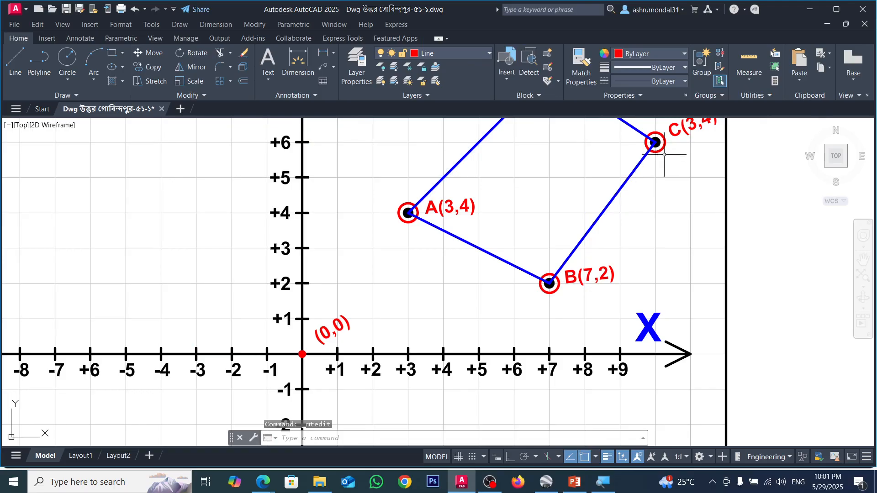
scroll(625, 206, "down", 2)
scroll(641, 176, "up", 2)
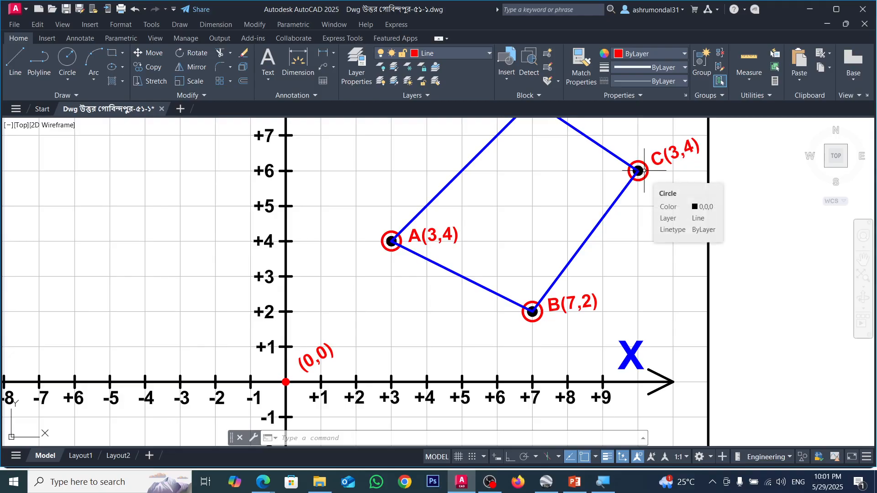
scroll(642, 188, "up", 4)
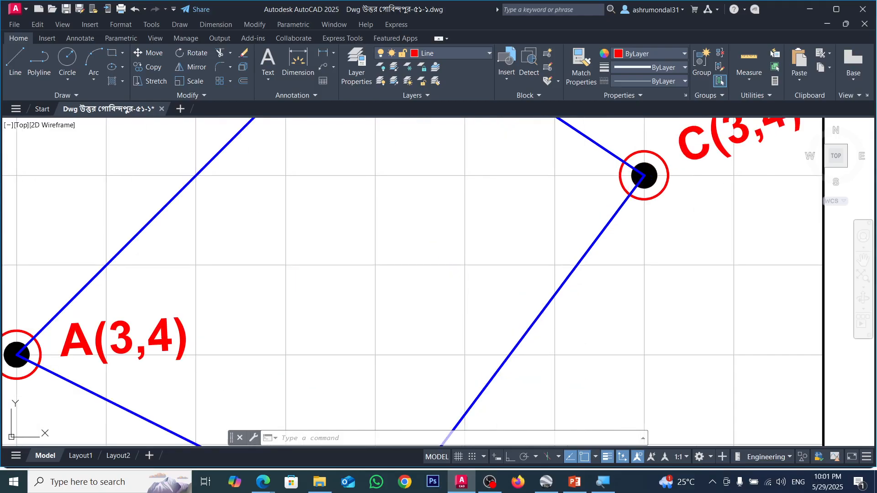
left_click(611, 141)
left_click(694, 226)
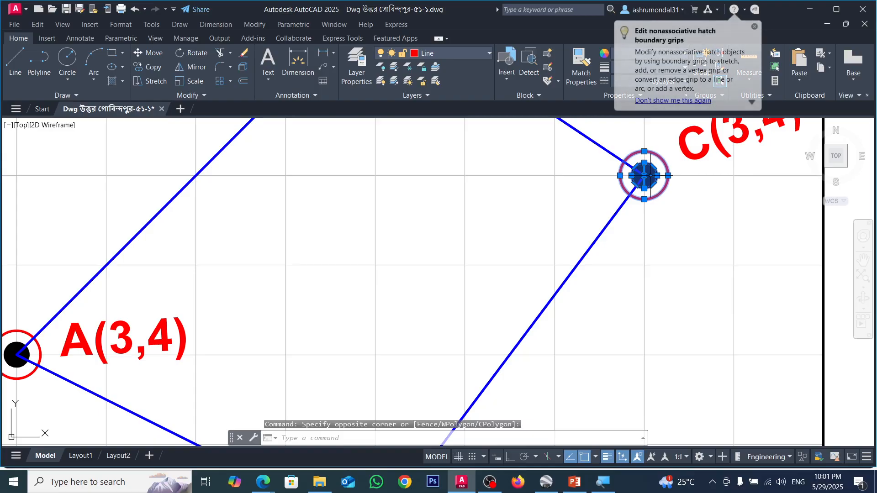
left_click(644, 175)
left_click(554, 176)
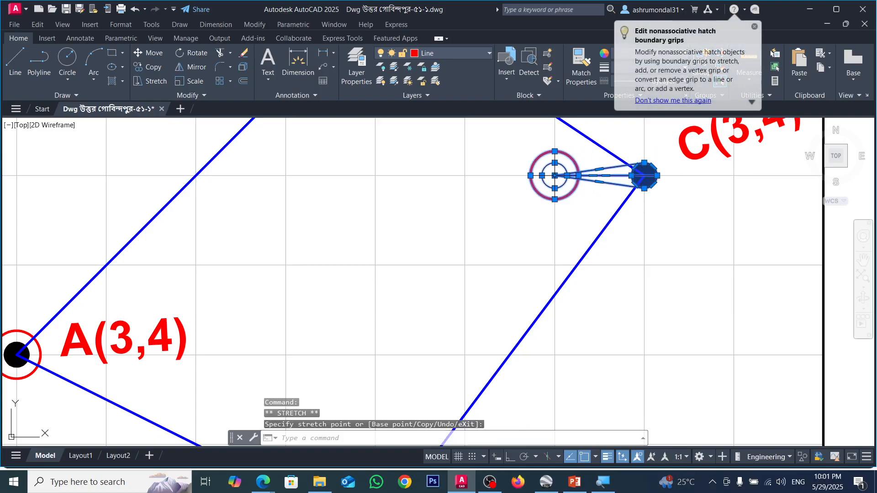
key("Escape")
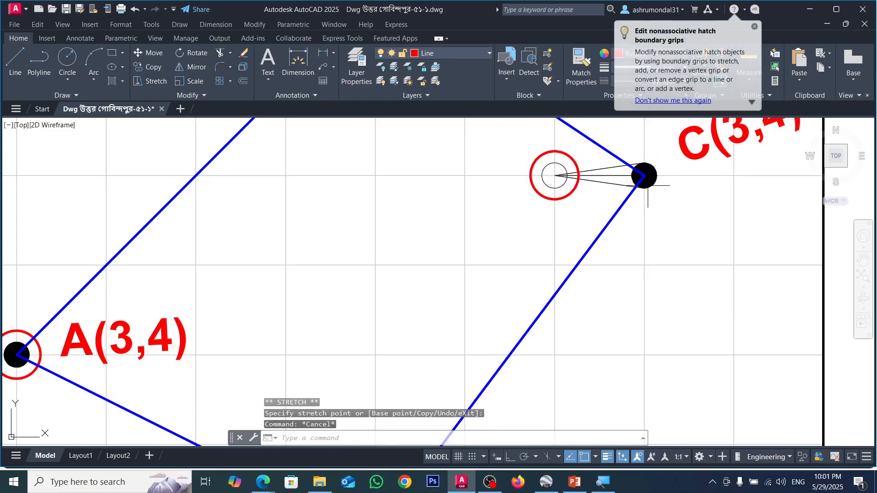
key("ctrl+z")
Step: Move corner C's whole point marker, including its red ring and black dot, one grid unit toward the Y axis
left_click(568, 145)
left_click(675, 219)
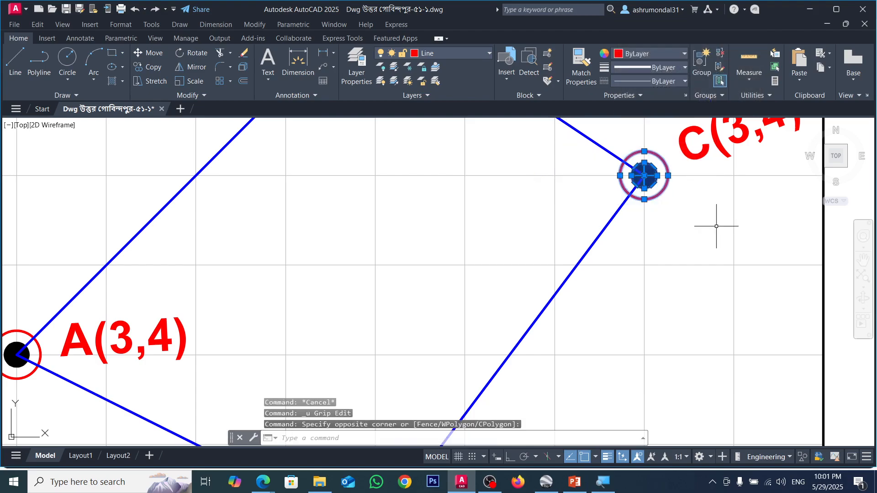
type("m")
key("Return")
left_click(643, 176)
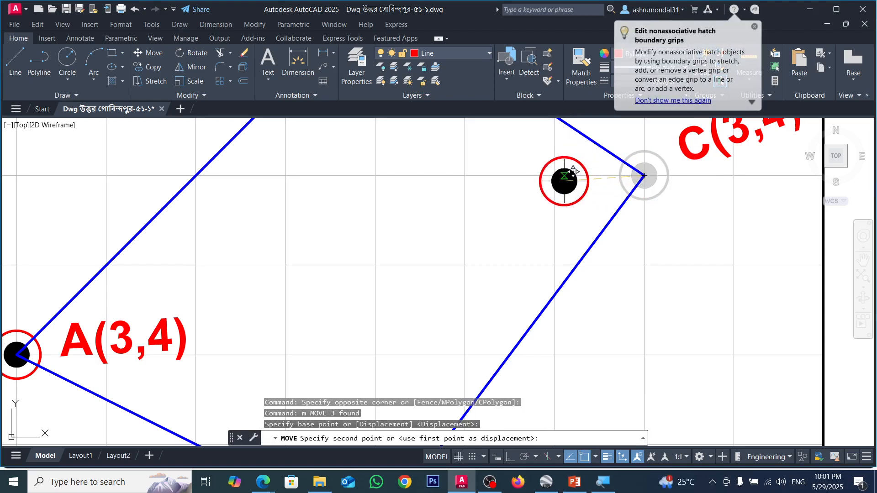
left_click(554, 176)
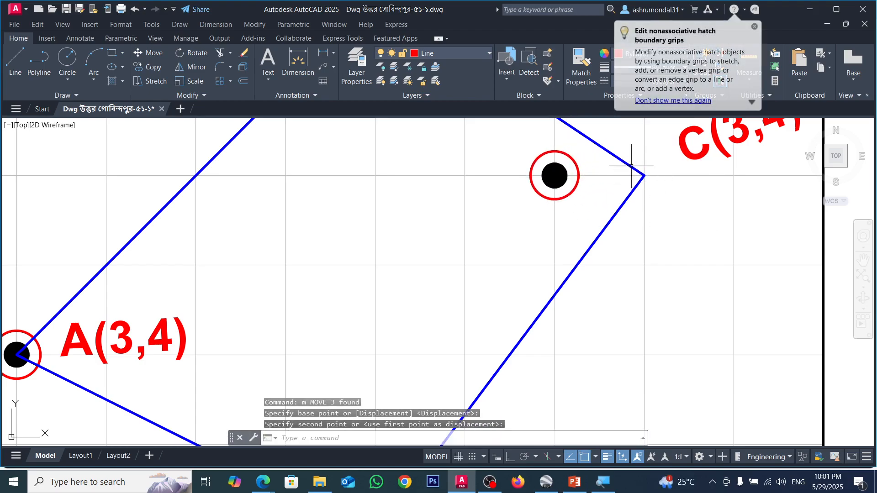
Step: Stretch the quadrilateral's corner C vertex onto the centre of its relocated point marker
left_click(642, 176)
left_click(643, 176)
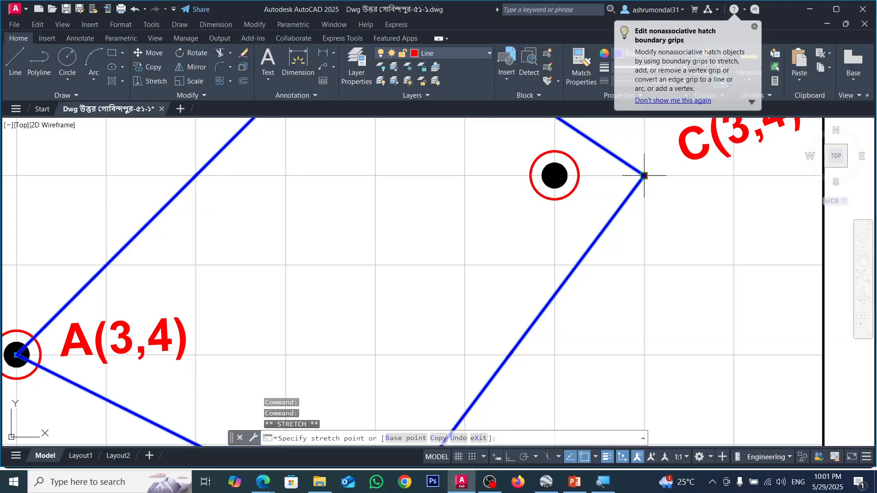
left_click(555, 176)
scroll(603, 200, "down", 3)
scroll(606, 290, "up", 1)
scroll(589, 331, "down", 2)
key("Escape")
Step: Move corner C's coordinate label closer to its point marker
scroll(621, 270, "up", 6)
left_click(593, 243)
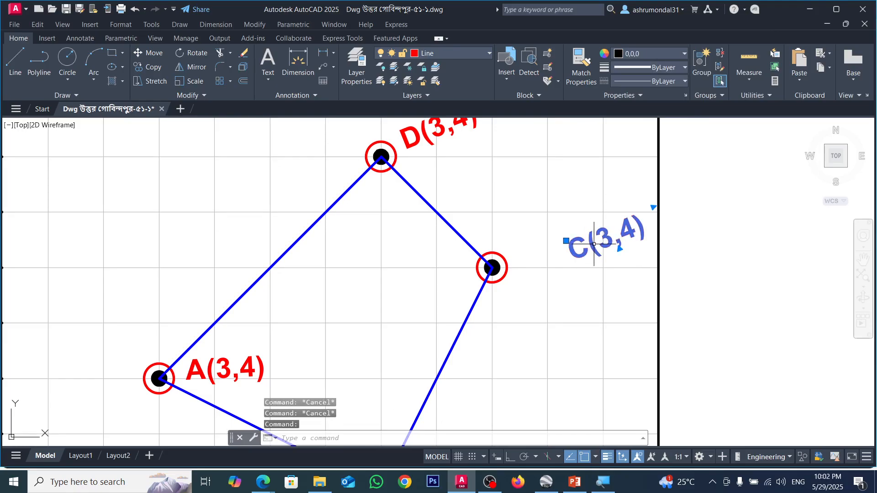
type("m")
key("Return")
left_click(611, 241)
left_click(558, 238)
scroll(544, 267, "down", 4)
scroll(499, 329, "up", 4)
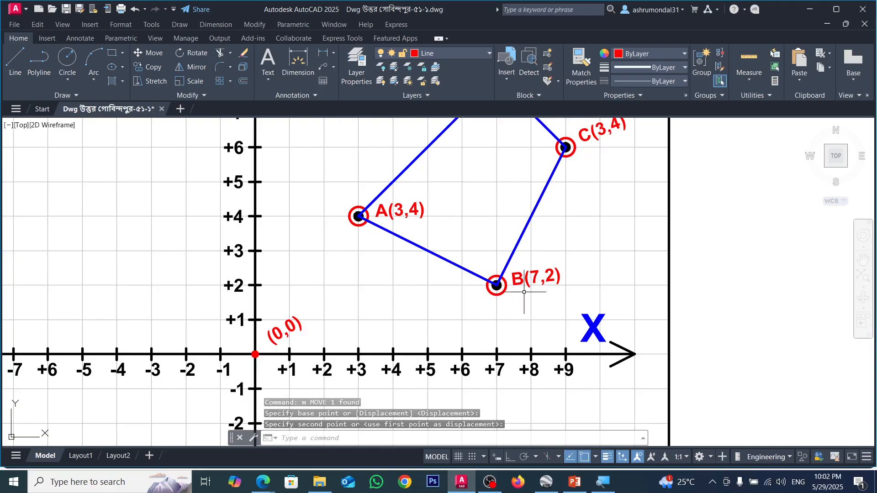
Step: Change the label of the quadrilateral's corner C to C(9,6)
scroll(550, 326, "down", 2)
scroll(575, 178, "up", 4)
left_click(562, 178)
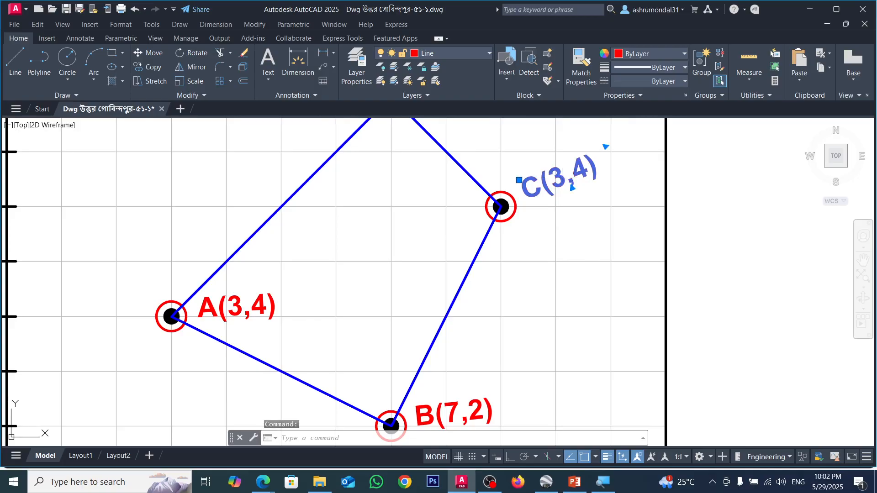
double_click(562, 177)
double_click(557, 179)
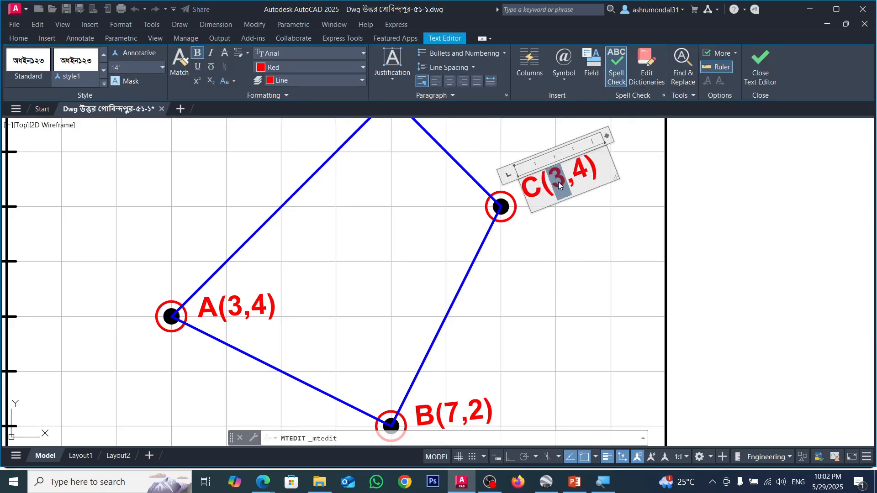
type("9")
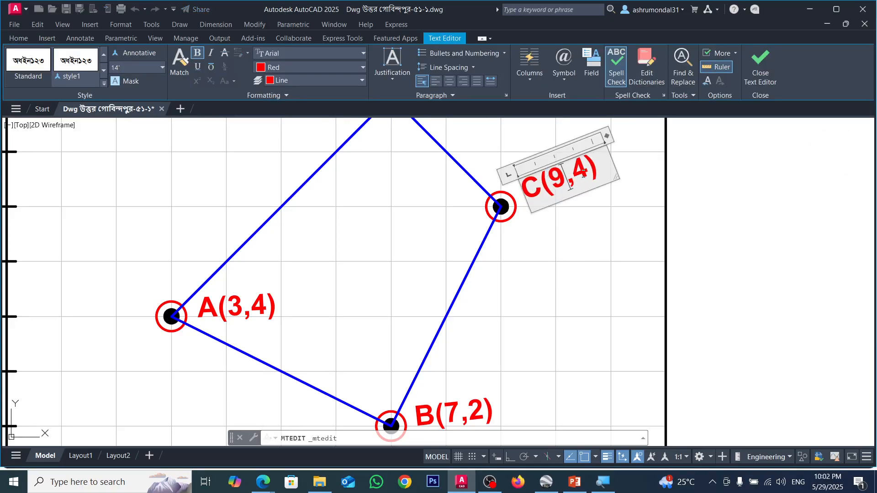
double_click(585, 172)
type("6")
left_click(583, 220)
scroll(553, 253, "down", 2)
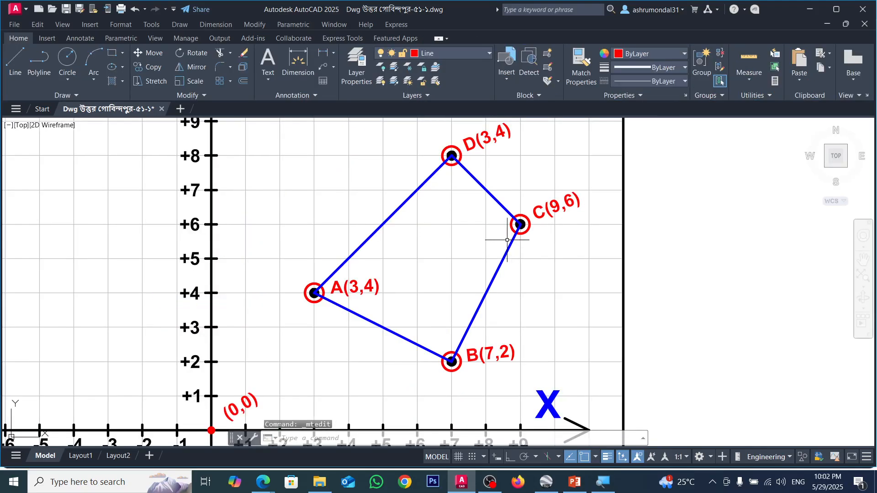
Step: Change the label of the quadrilateral's corner D to D(7,8)
scroll(510, 218, "down", 2)
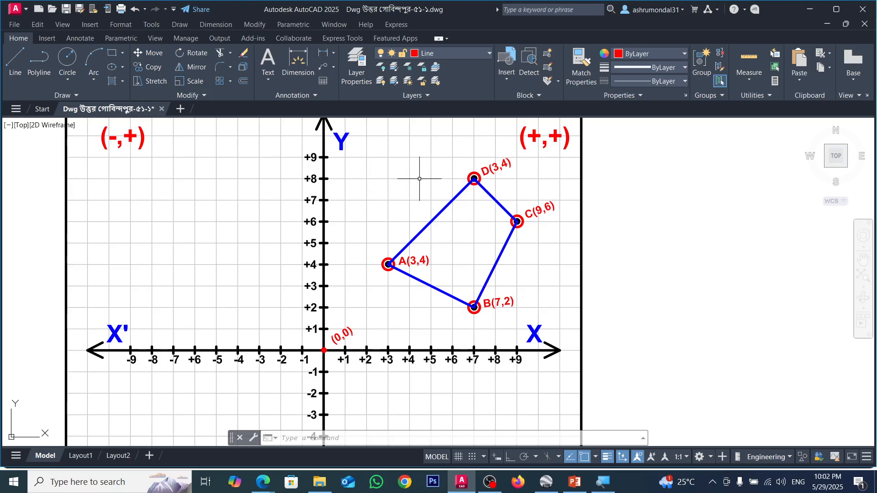
scroll(472, 180, "up", 5)
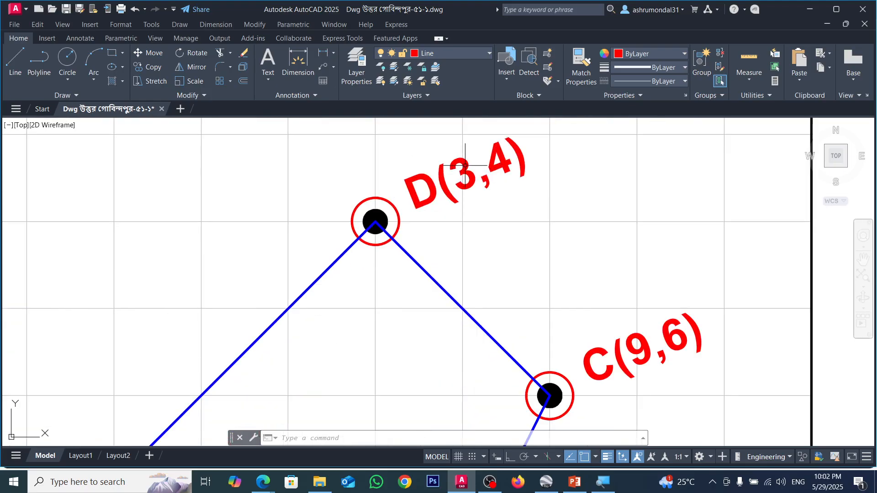
double_click(464, 176)
double_click(464, 178)
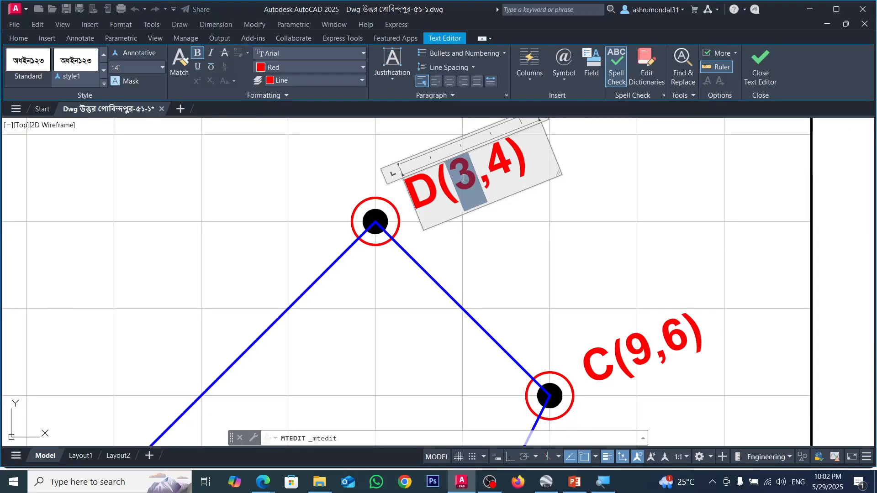
type("7")
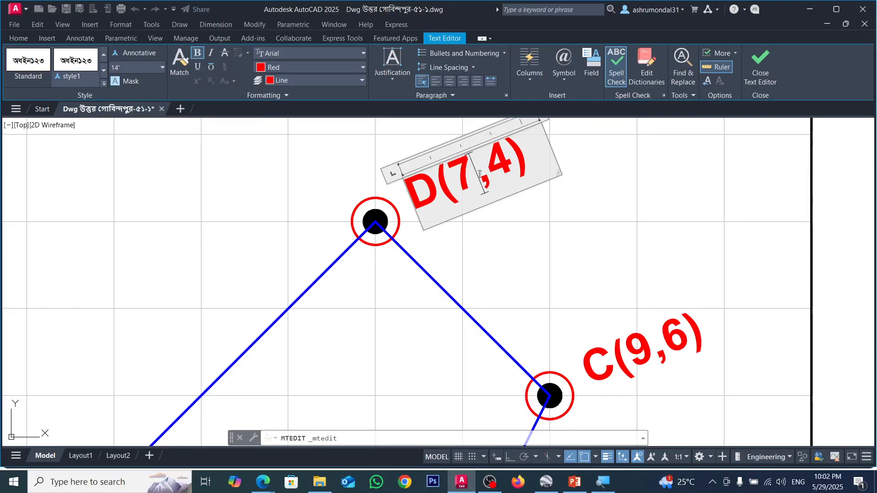
scroll(475, 178, "down", 4)
scroll(481, 178, "up", 3)
double_click(487, 172)
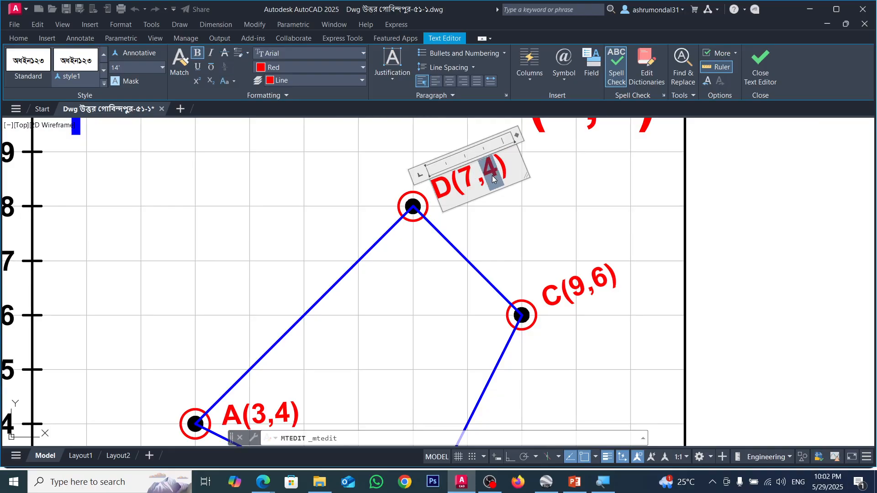
type("8")
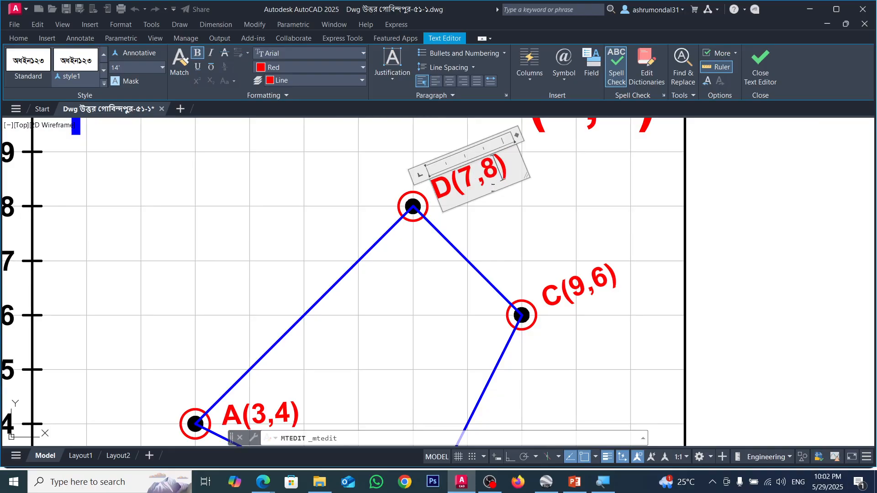
left_click(538, 214)
Step: Review the labels of corners D and C against the coordinate graph and its Y scale
scroll(534, 204, "down", 5)
scroll(490, 187, "up", 6)
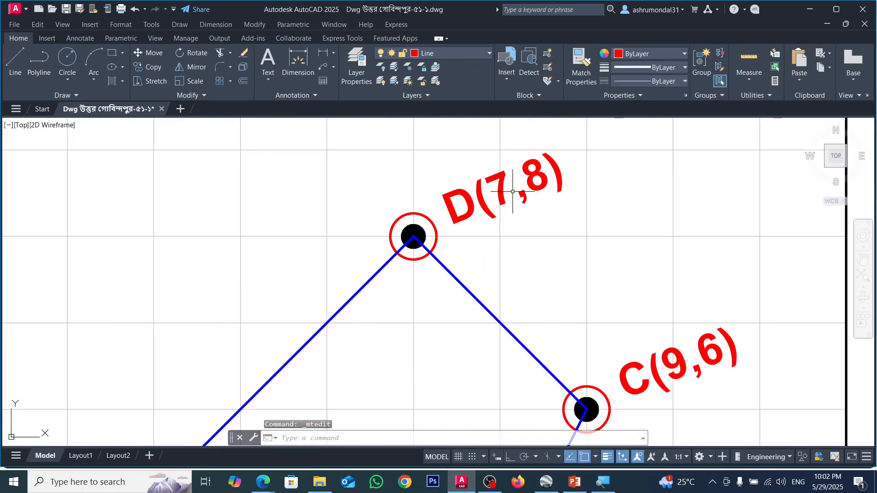
scroll(529, 176, "down", 2)
scroll(626, 303, "up", 2)
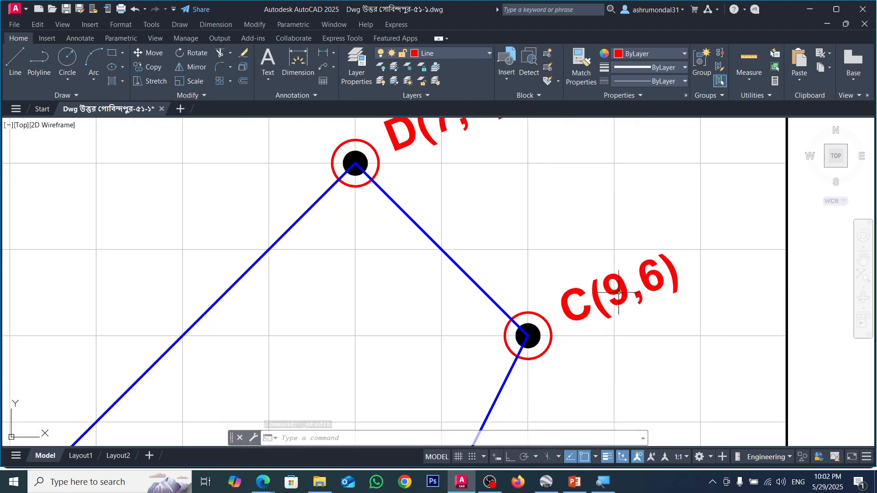
scroll(618, 272, "down", 4)
middle_click_drag(501, 239, 533, 242)
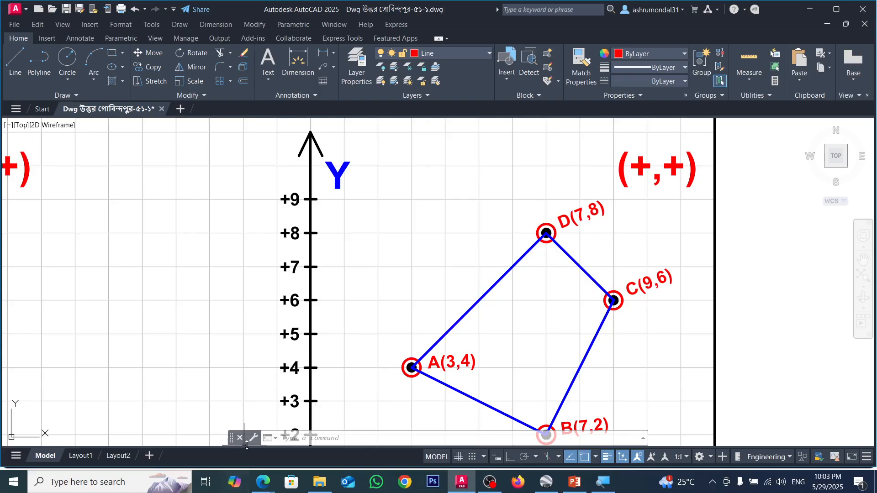
Step: Switch to the Edge browser and search the web for "google" in a new tab
mouse_move(262, 481)
left_click(210, 428)
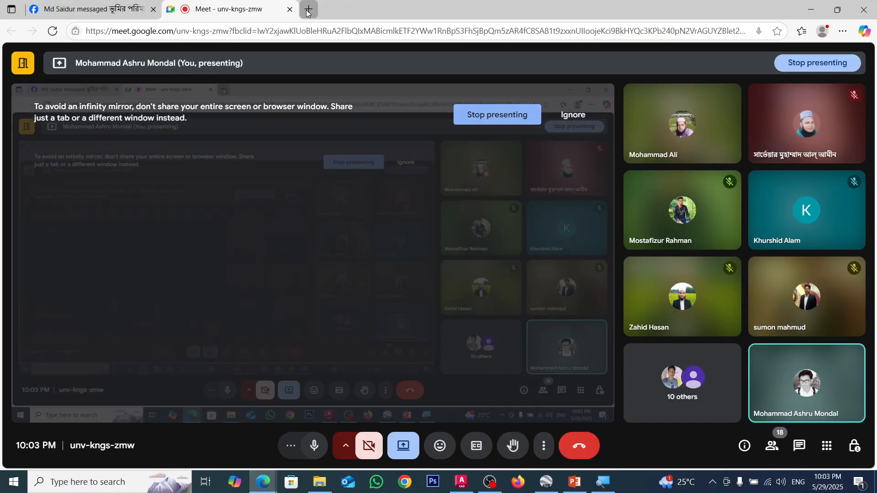
left_click(308, 9)
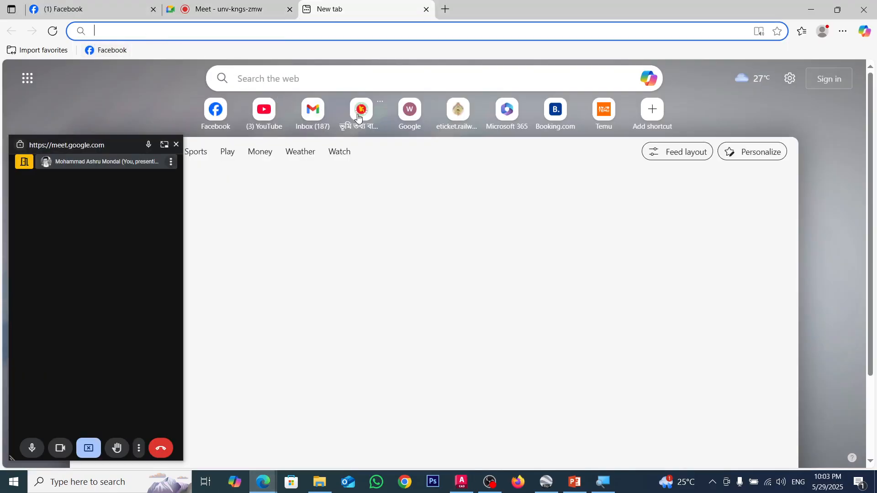
type("g")
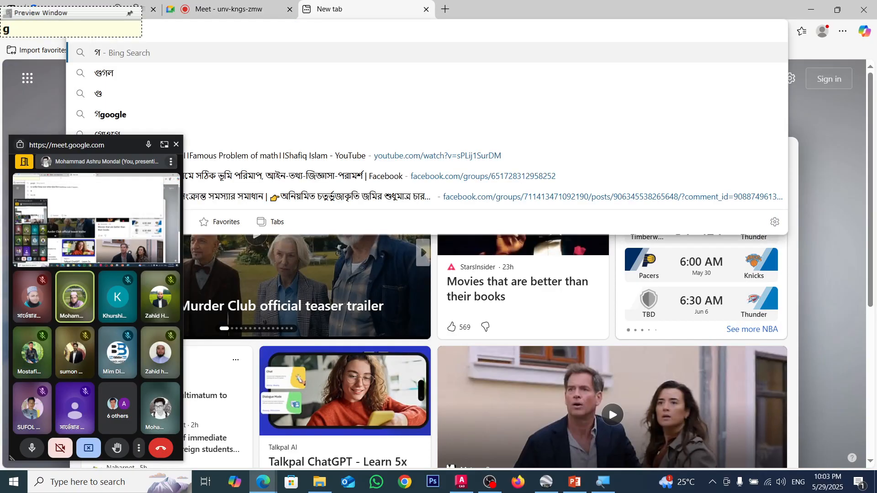
key("BackSpace")
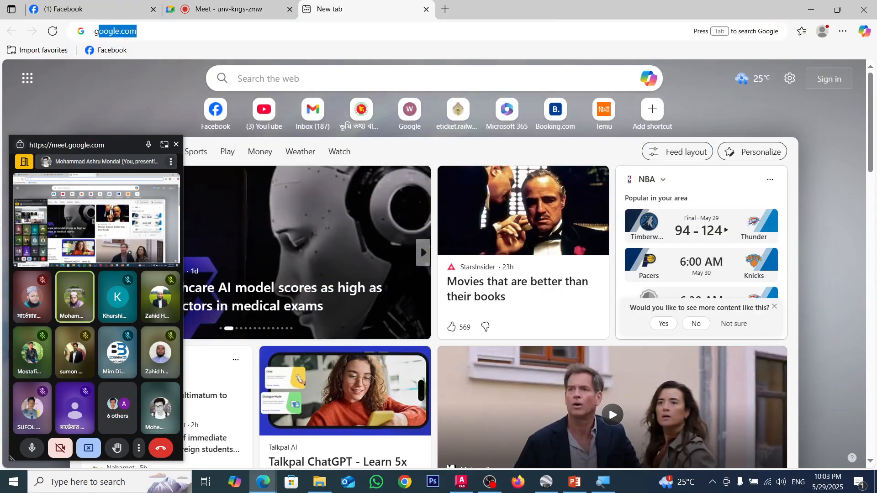
type("googler")
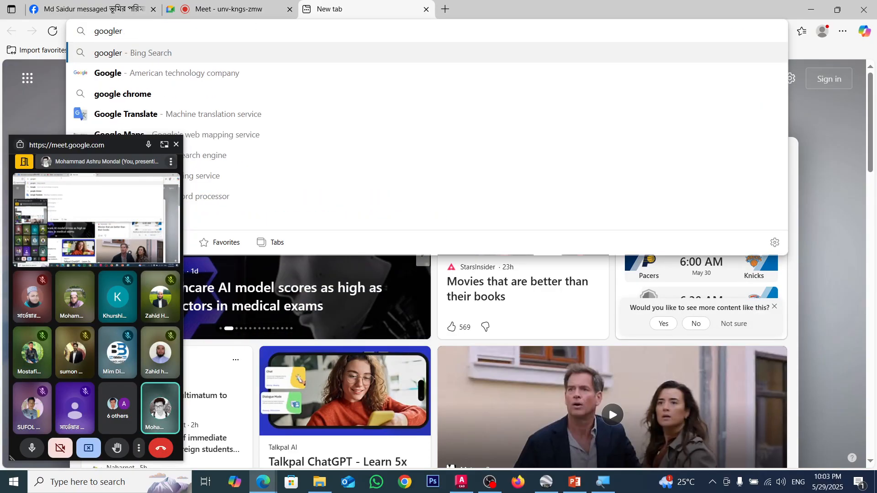
key("BackSpace")
key("Return")
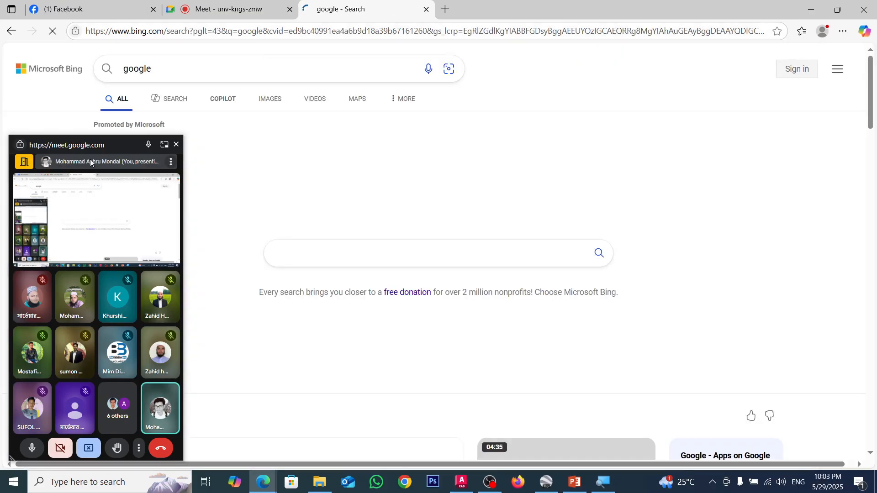
Step: Open the Google home page from the search results, moving the floating meeting window clear of the search field
left_click_drag(75, 144, 500, 129)
scroll(222, 273, "down", 3)
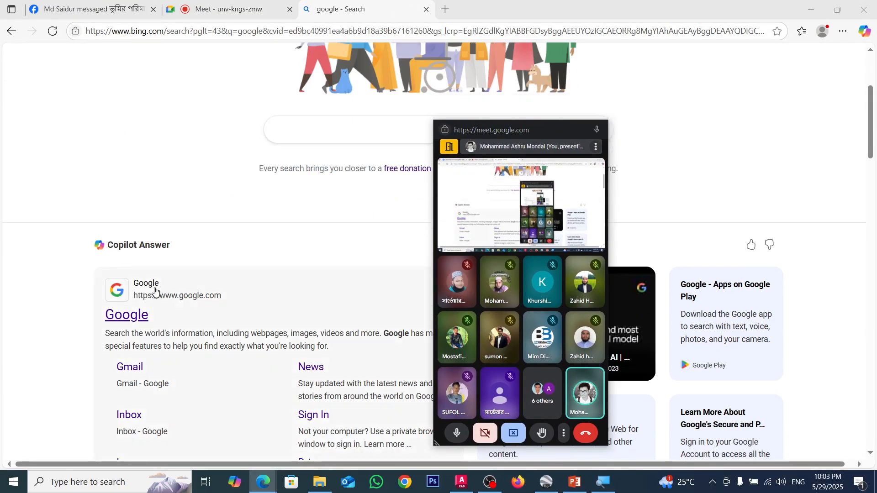
left_click(135, 314)
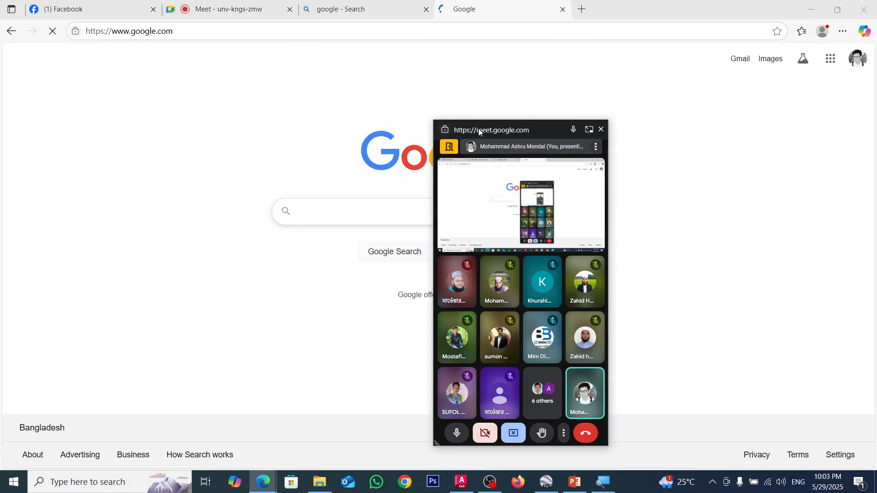
left_click_drag(479, 132, 703, 120)
Step: Search Google for the suggested Bengali query "দুই পয়েন্টে মধ্যবর্তী দূরত্ব নির্ণয়ের সূত্র"
left_click(470, 212)
type("d")
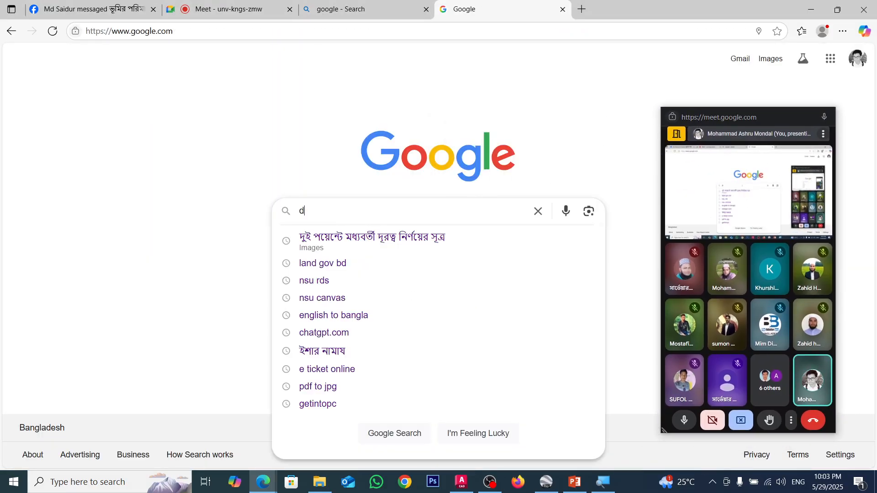
type("ui")
key("BackSpace")
key("BackSpace")
key("BackSpace")
type("দ")
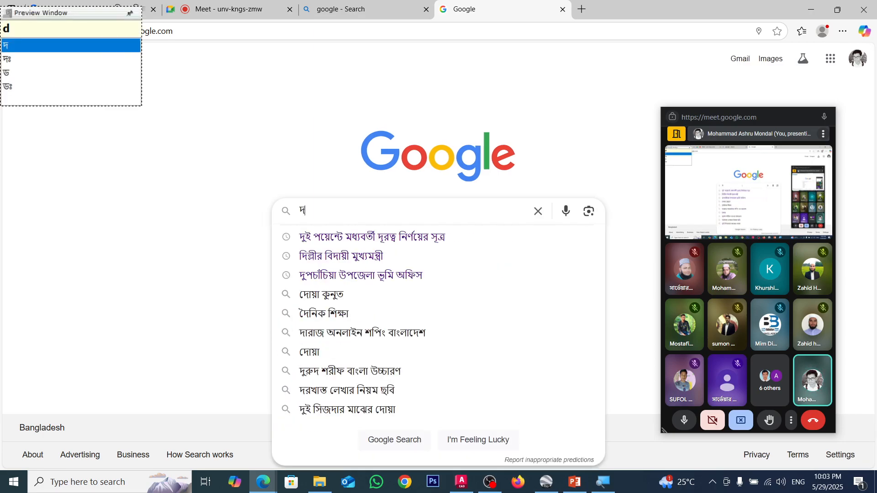
type("u")
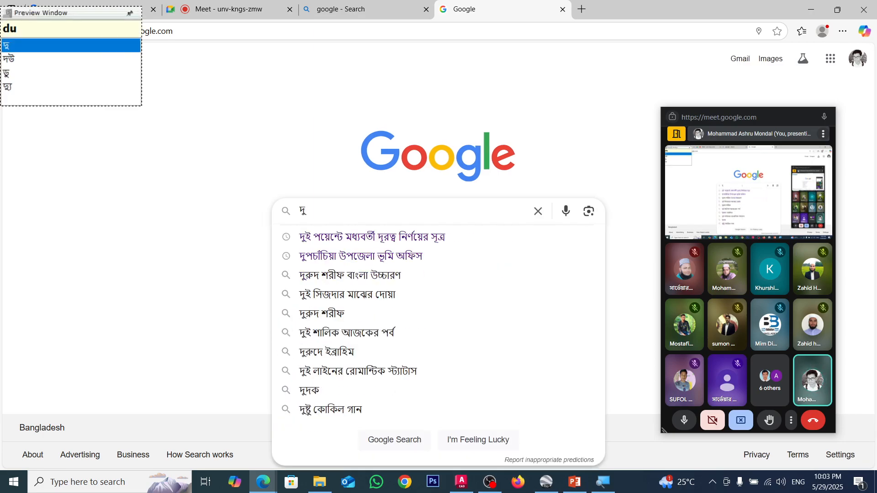
left_click(397, 236)
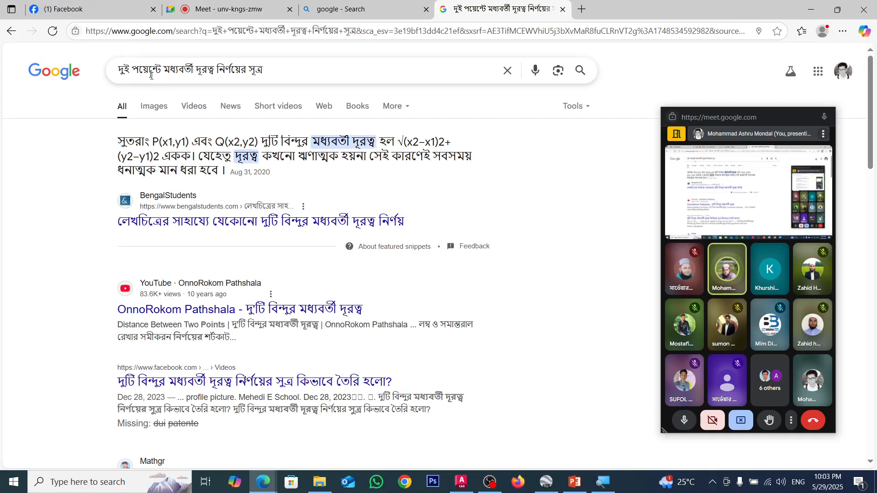
Step: Examine the HowStuffWorks Distance Formula picture among the image results, and return to the quadrilateral drawing in AutoCAD
left_click(156, 107)
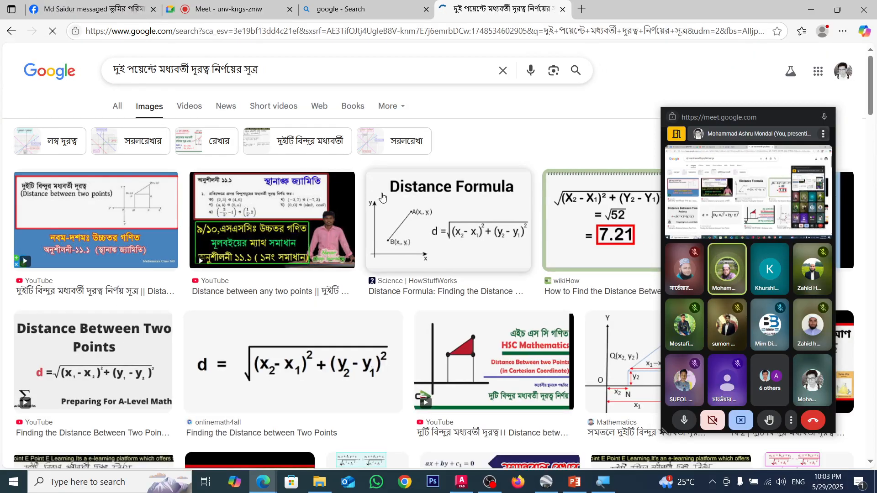
left_click(457, 223)
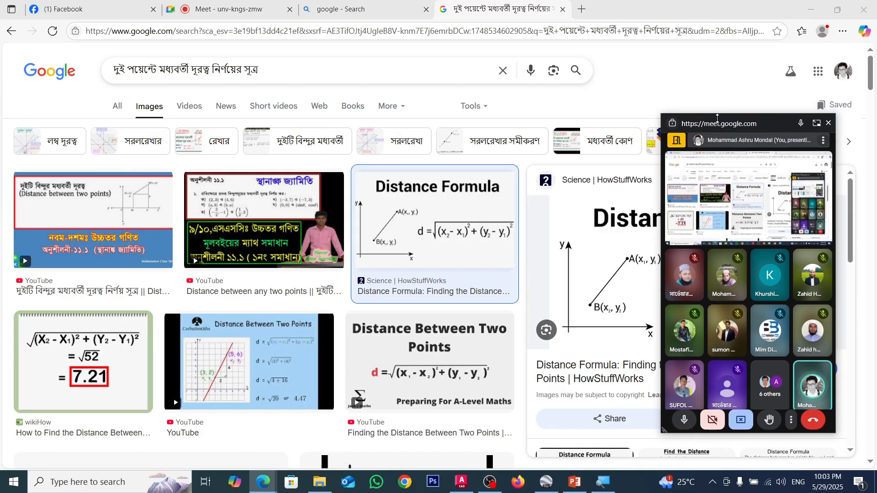
left_click_drag(747, 126, 291, 122)
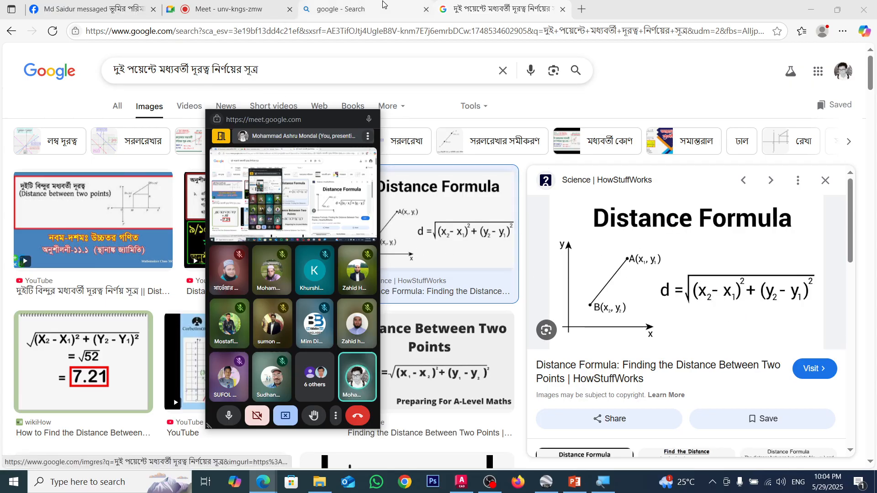
left_click(460, 480)
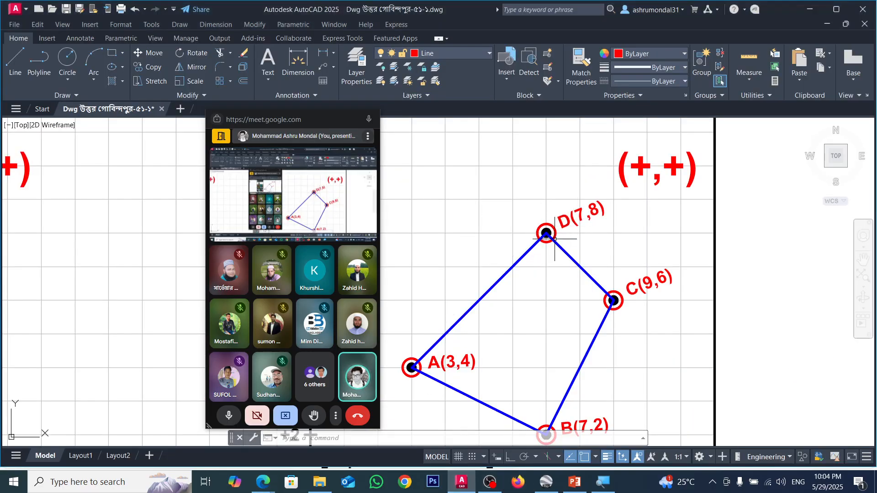
Step: Examine the labelled corners of quadrilateral ABCD and the unlabelled corners of the dashed polygon on the neighbouring grid
scroll(566, 228, "down", 1)
scroll(529, 256, "up", 2)
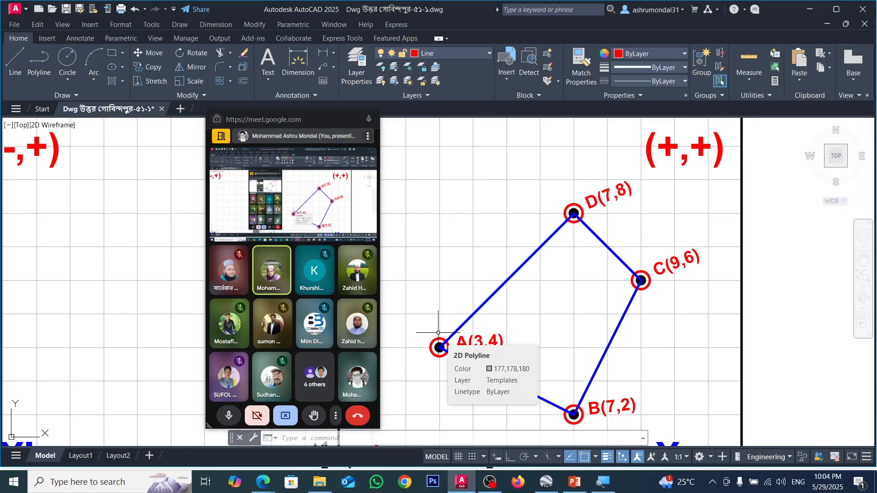
scroll(438, 333, "down", 6)
scroll(751, 323, "up", 4)
scroll(716, 297, "up", 7)
scroll(685, 274, "down", 5)
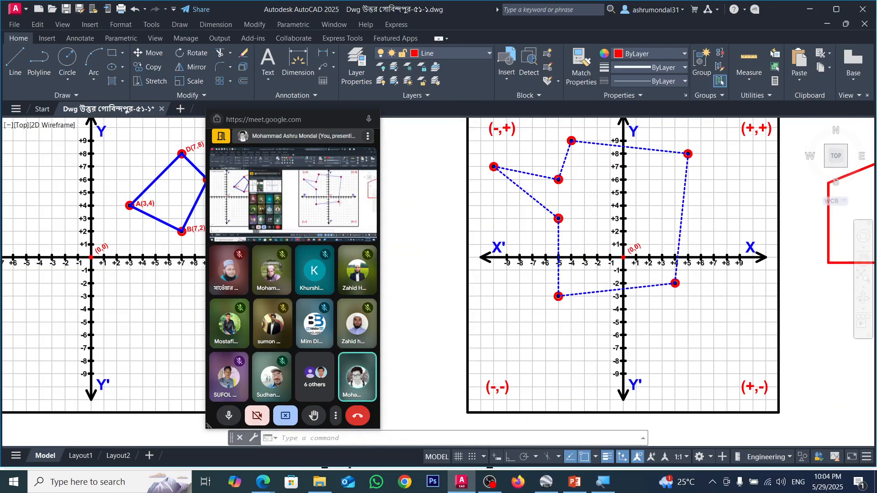
scroll(680, 288, "up", 4)
scroll(669, 292, "up", 1)
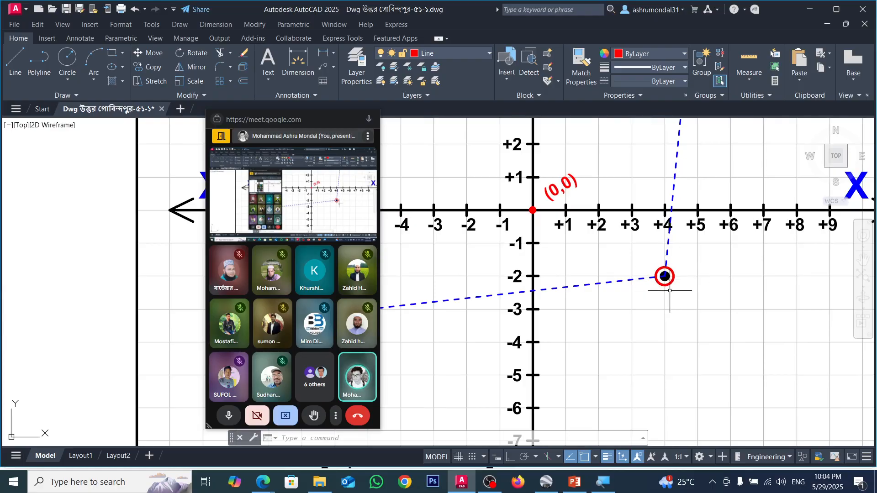
scroll(675, 279, "down", 4)
scroll(676, 279, "down", 3)
scroll(639, 274, "up", 3)
scroll(564, 249, "down", 3)
scroll(503, 233, "up", 2)
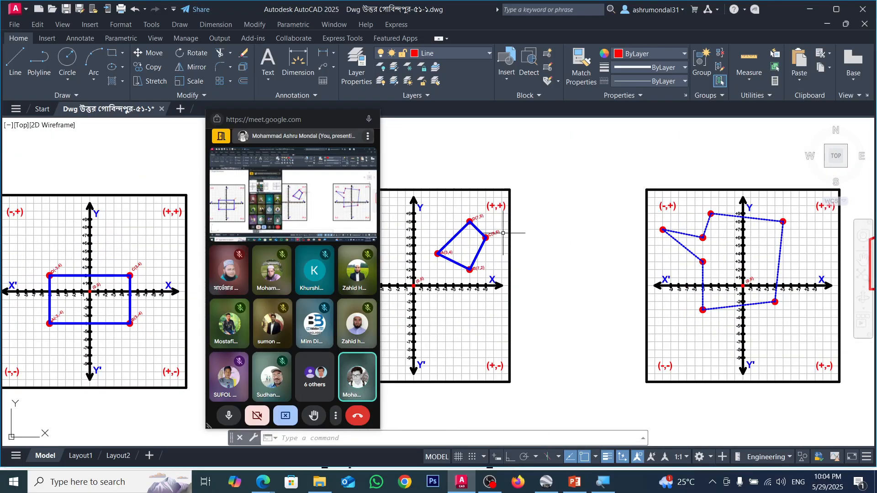
Step: Copy quadrilateral ABCD's corner C label next to the dashed polygon's corner at x +4, y -2
scroll(503, 233, "up", 4)
left_click(482, 230)
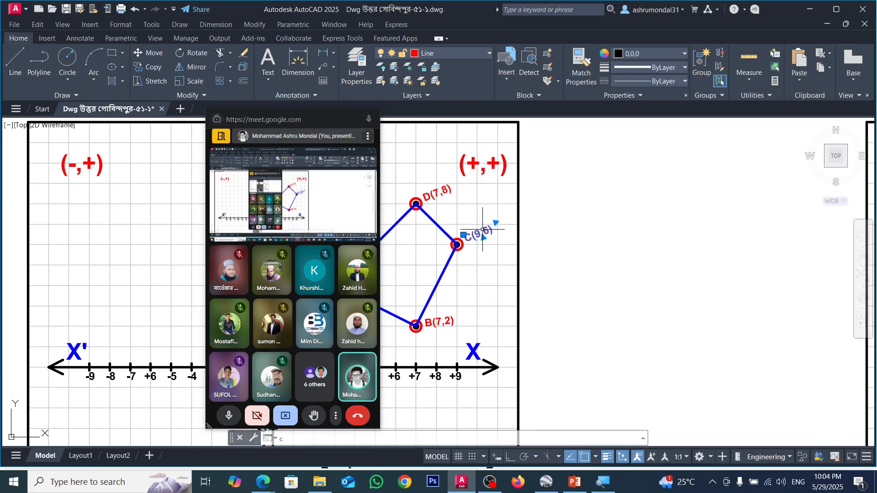
type("c")
key("Return")
left_click(480, 229)
scroll(477, 226, "down", 5)
scroll(569, 242, "up", 4)
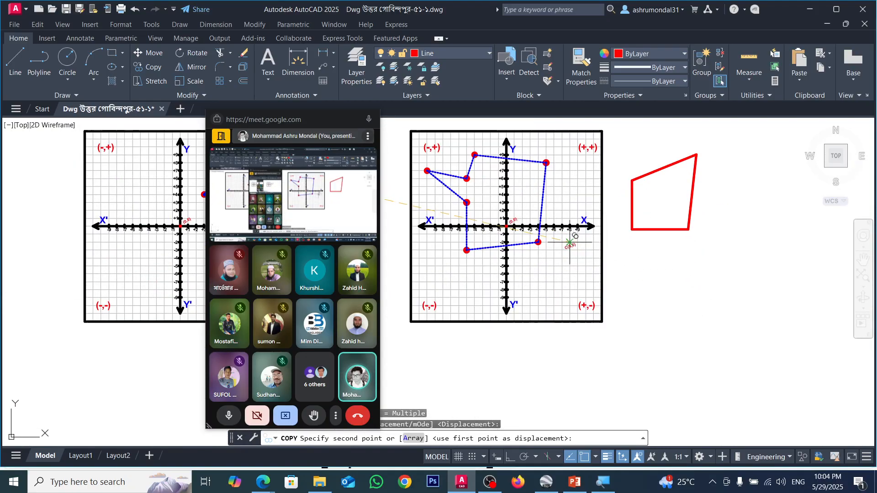
scroll(552, 243, "up", 6)
left_click(526, 226)
scroll(602, 241, "down", 2)
key("Escape")
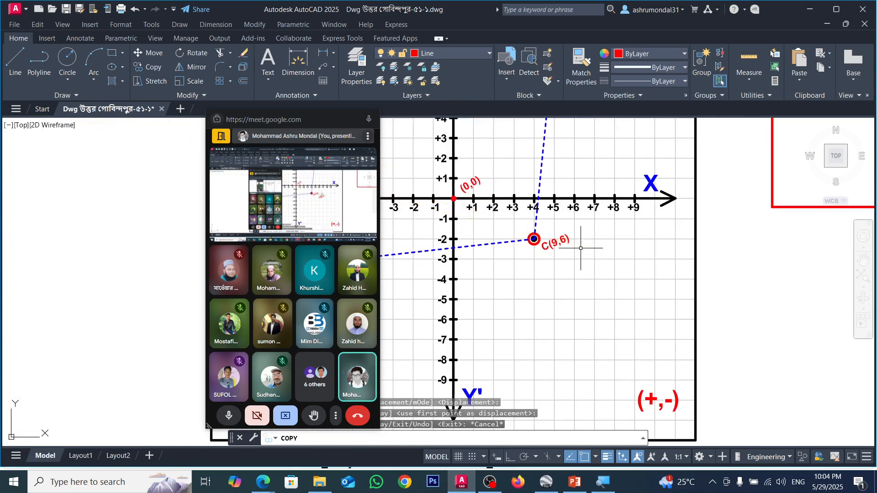
Step: Open the copied C label beside the dashed polygon for editing and set its x coordinate to +4
scroll(580, 248, "down", 5)
scroll(573, 254, "up", 5)
scroll(610, 251, "down", 2)
scroll(610, 252, "up", 5)
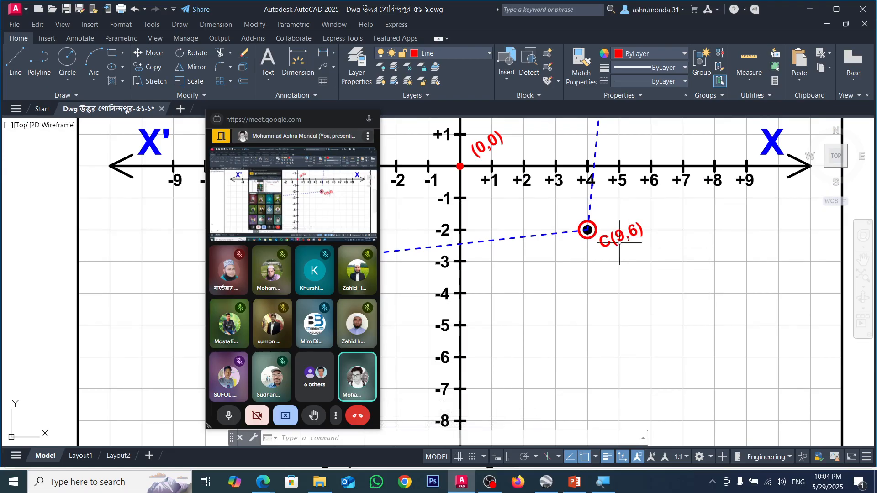
scroll(630, 239, "down", 2)
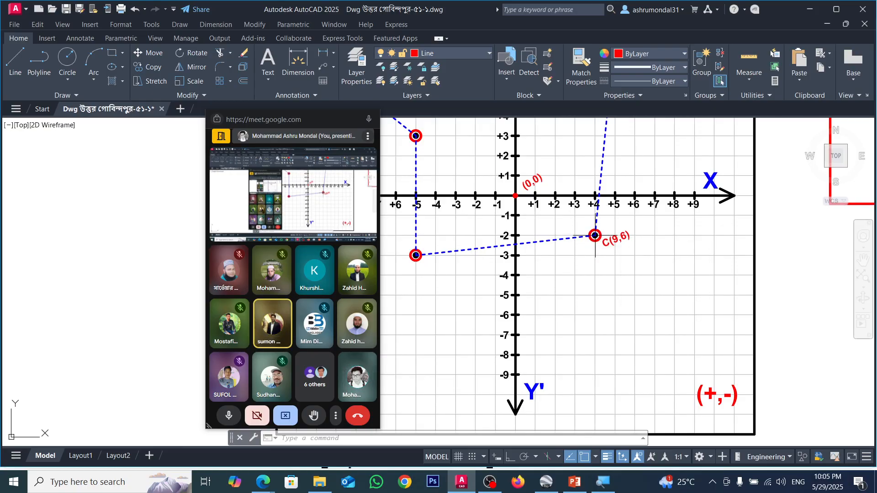
mouse_move(595, 236)
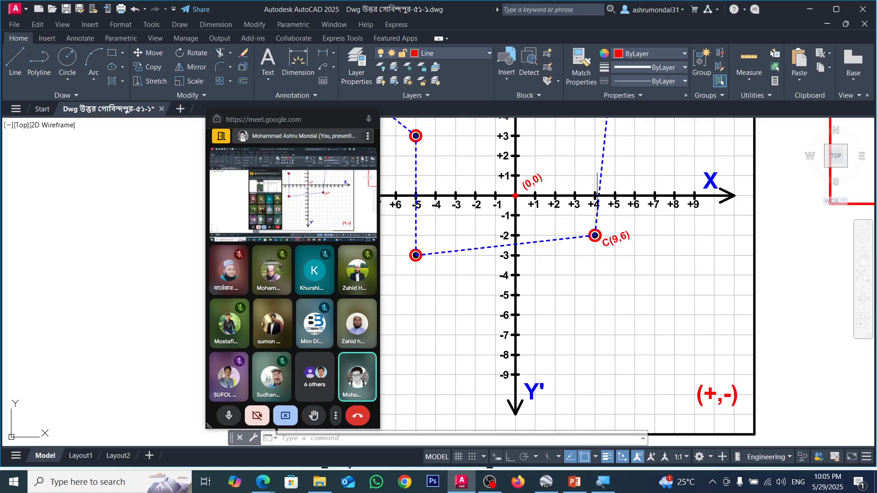
left_click(614, 240)
scroll(612, 242, "up", 2)
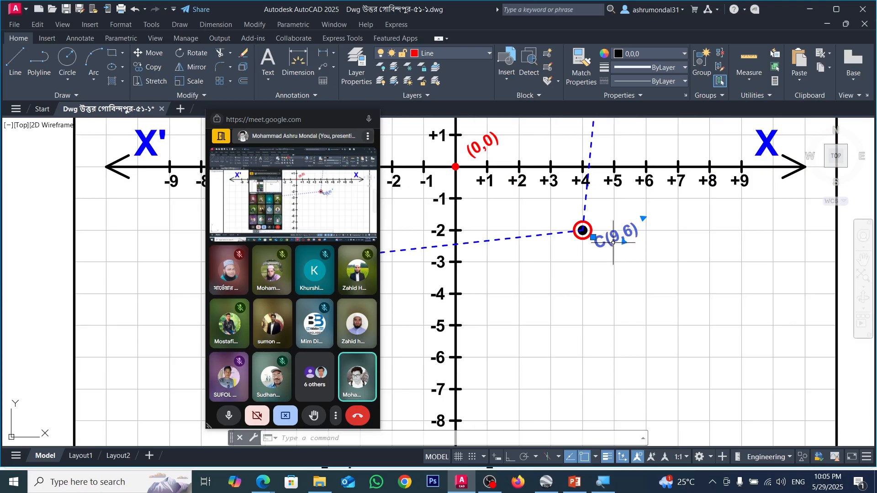
double_click(614, 238)
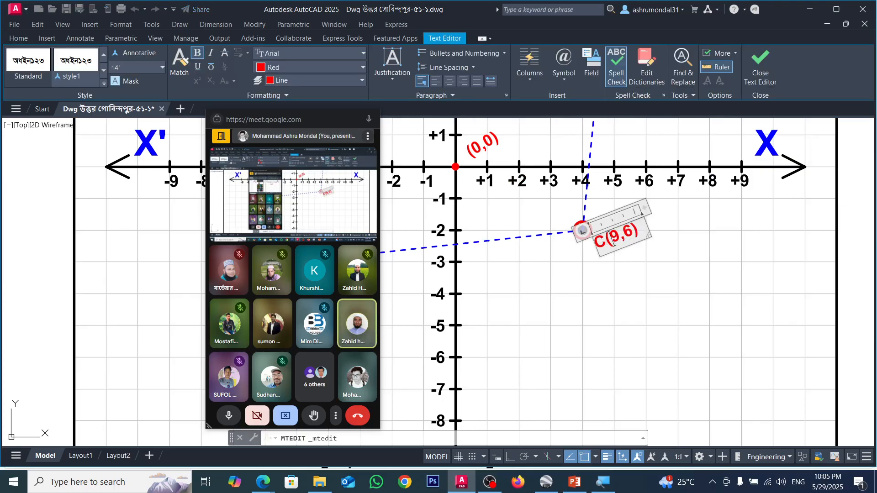
double_click(615, 241)
type("=")
key("BackSpace")
type("$")
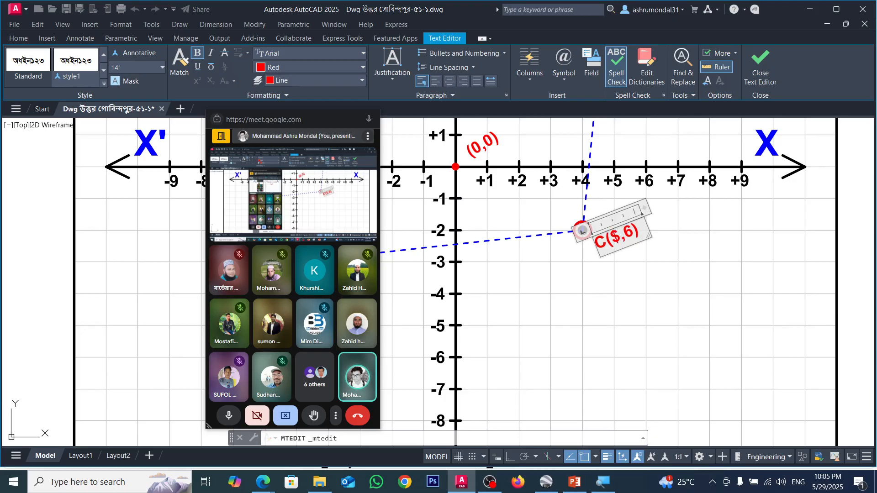
key("BackSpace")
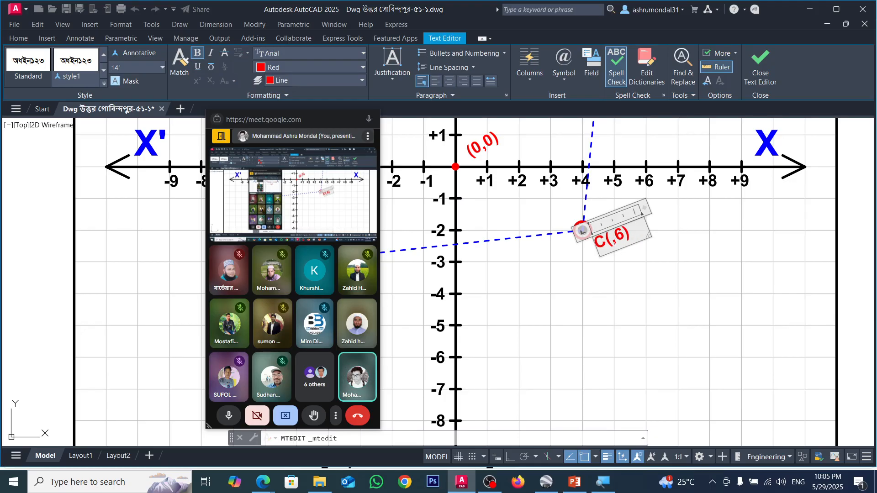
type("+4")
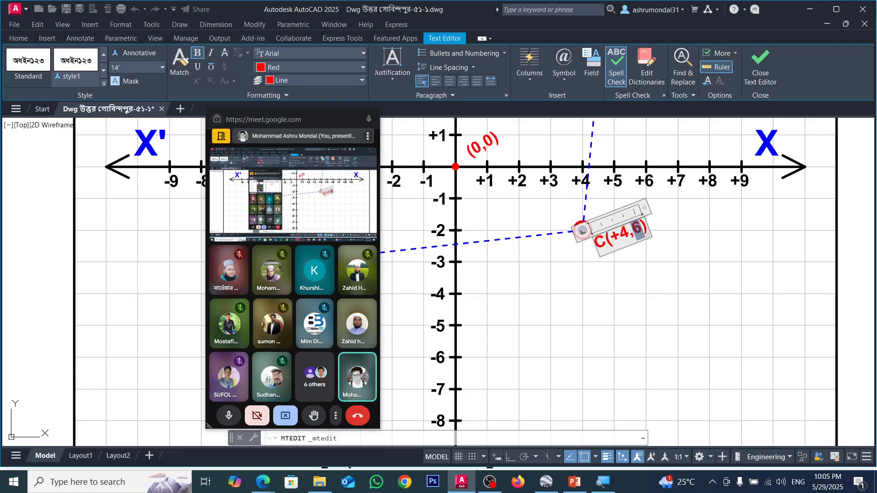
Step: Set the copied label's y coordinate to -2, so that it reads C(+4,-2), and finish editing the text
type("-")
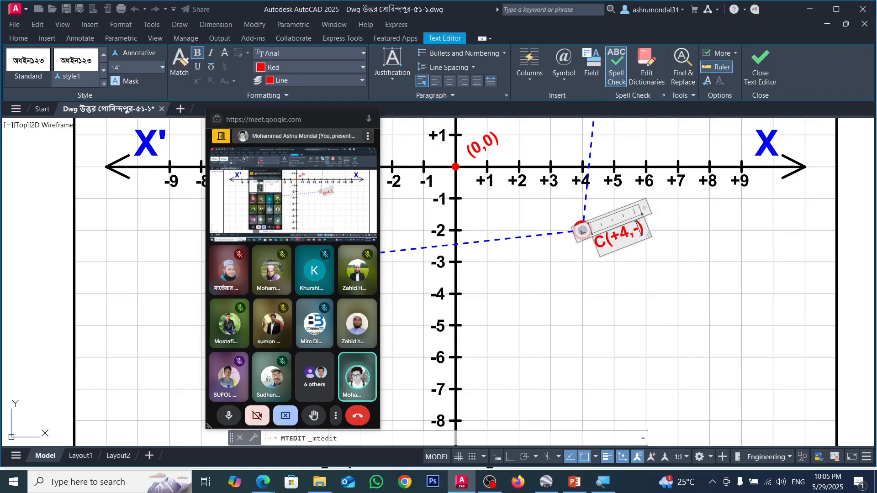
type("3")
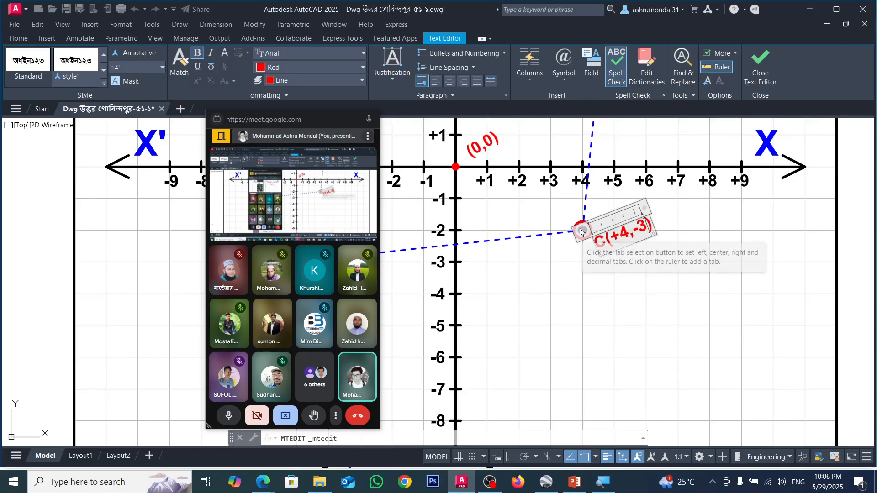
key("BackSpace")
type("2")
left_click(665, 250)
Step: Compare the dashed polygon with the rectangle and quadrilateral examples on the other coordinate grids in the row
scroll(660, 247, "down", 3)
scroll(507, 245, "up", 3)
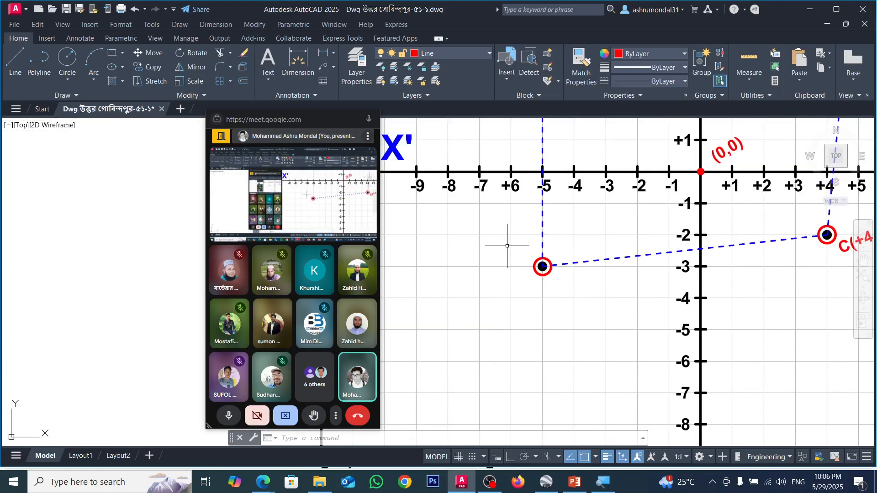
scroll(507, 246, "down", 2)
scroll(535, 256, "down", 3)
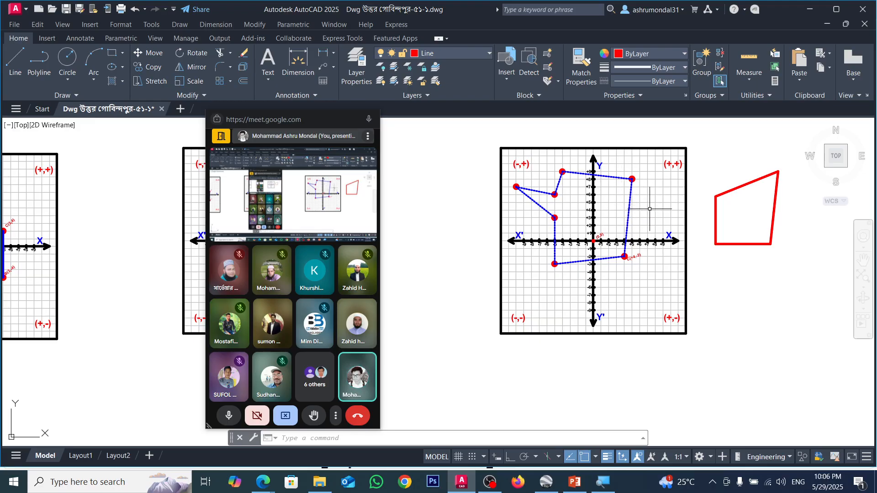
scroll(625, 252, "up", 2)
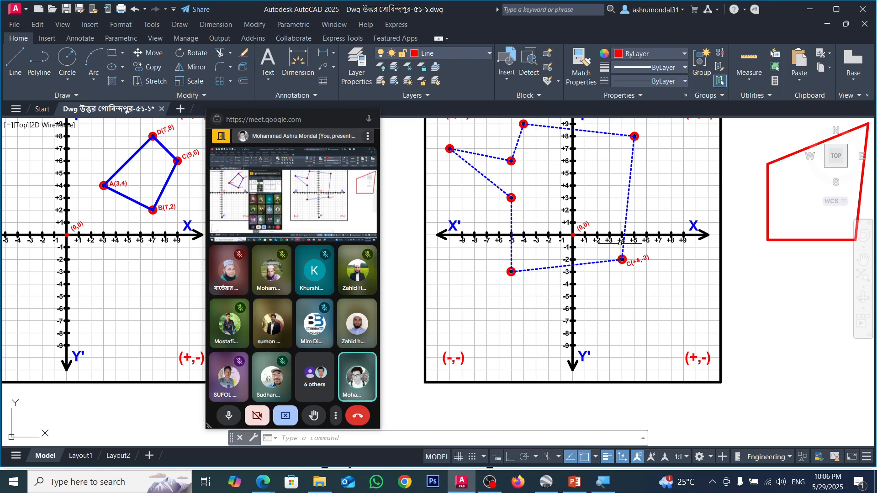
scroll(634, 244, "down", 5)
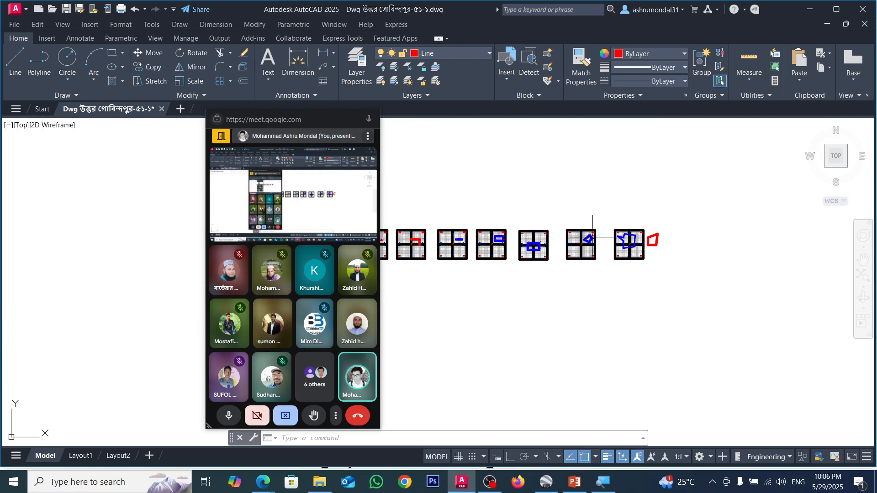
scroll(565, 246, "up", 2)
scroll(426, 274, "up", 1)
scroll(505, 235, "up", 4)
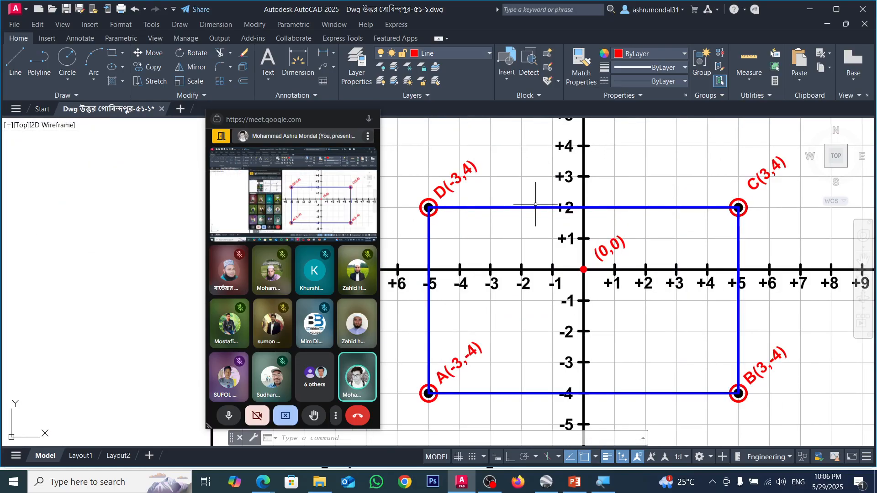
scroll(544, 212, "down", 2)
scroll(498, 205, "up", 2)
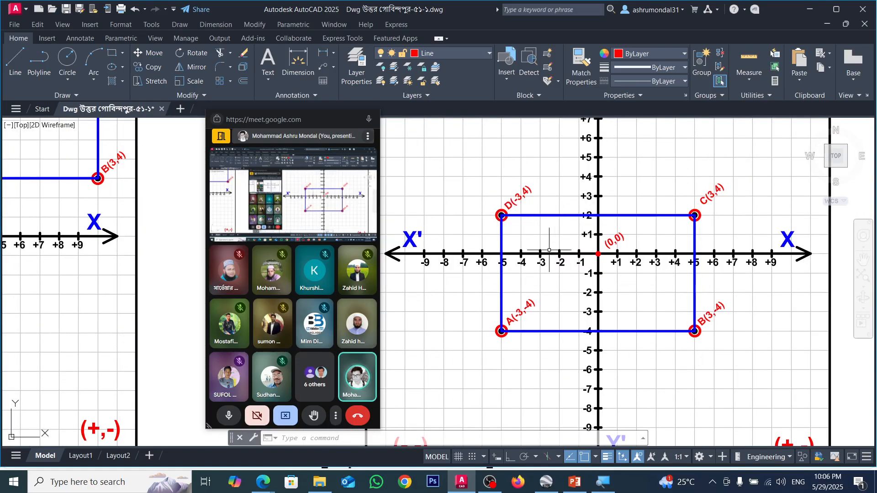
scroll(561, 243, "down", 6)
scroll(560, 233, "up", 4)
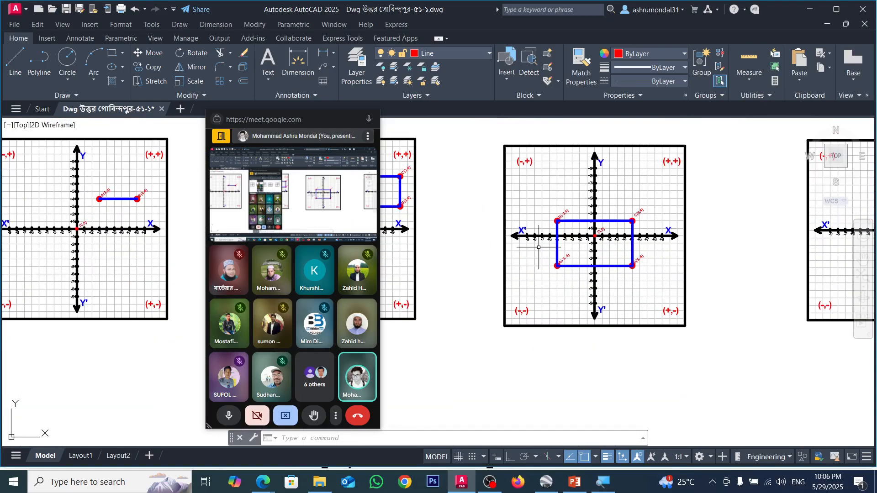
scroll(560, 233, "down", 8)
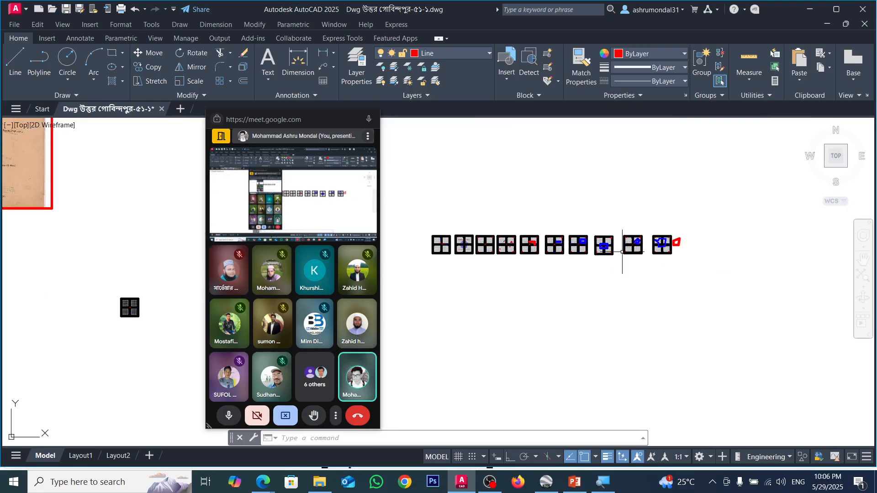
scroll(471, 239, "up", 2)
scroll(630, 237, "up", 4)
scroll(592, 238, "down", 6)
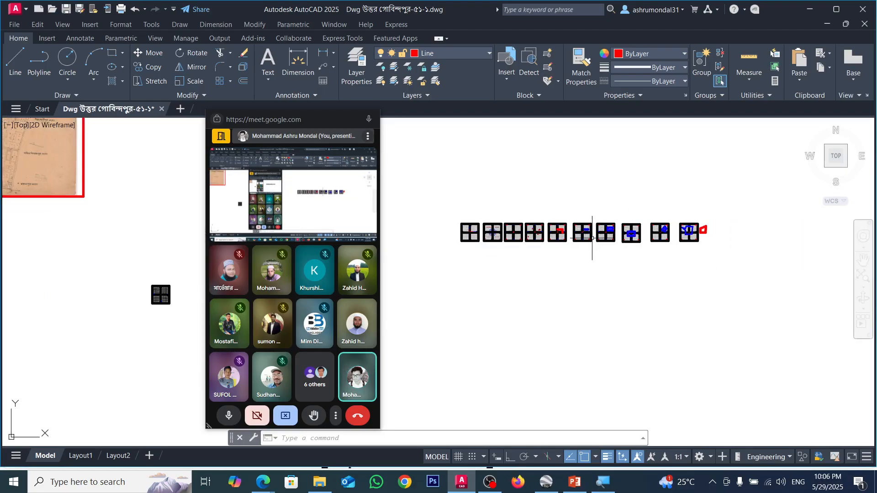
scroll(548, 247, "down", 4)
scroll(557, 225, "up", 7)
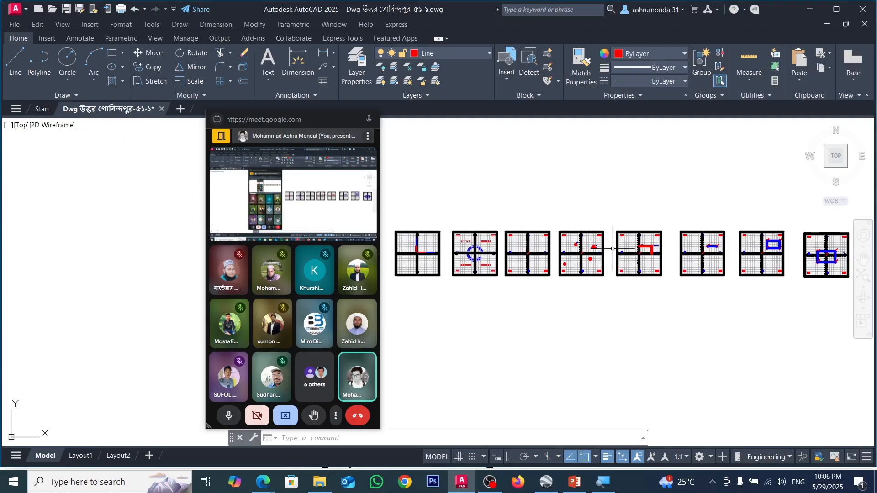
scroll(684, 247, "up", 8)
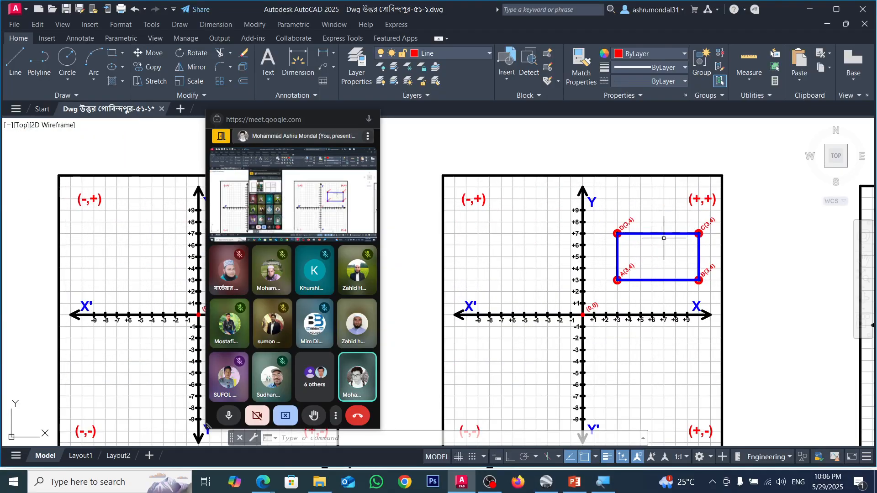
scroll(591, 304, "down", 6)
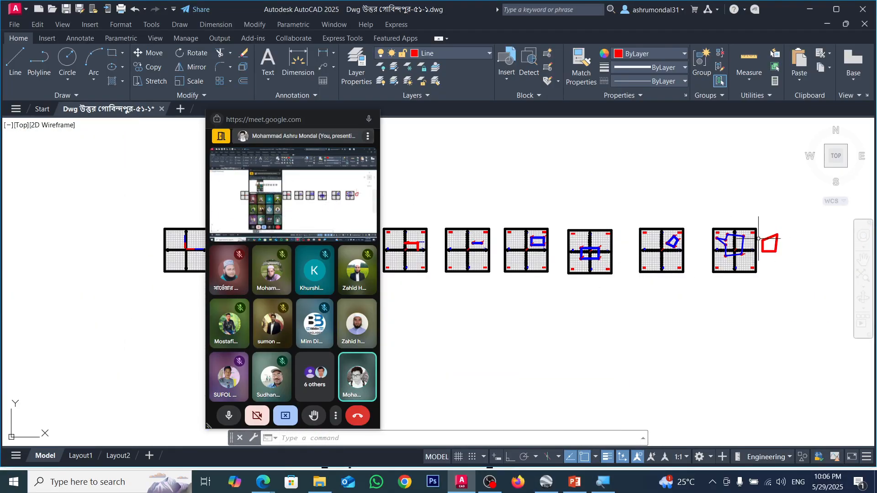
Step: Examine the dashed polygon's unlabelled corner in the (-,-) quadrant against the axis numbers and the origin
scroll(762, 238, "up", 10)
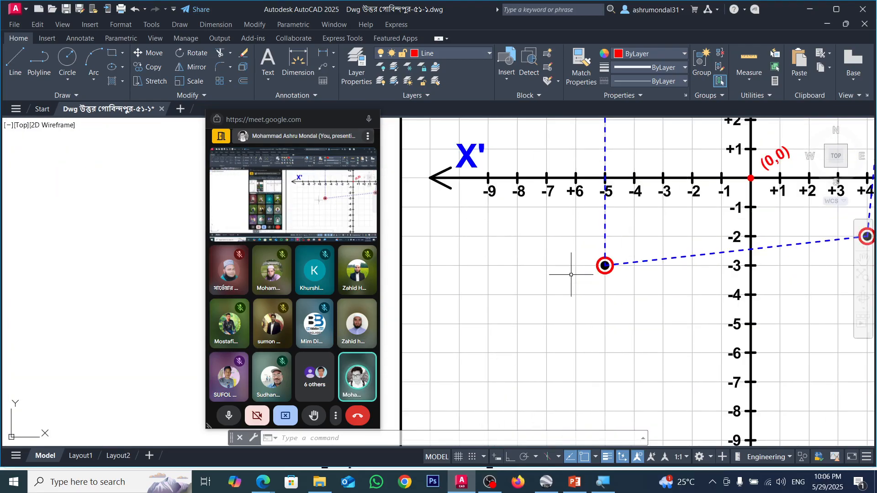
scroll(571, 274, "down", 2)
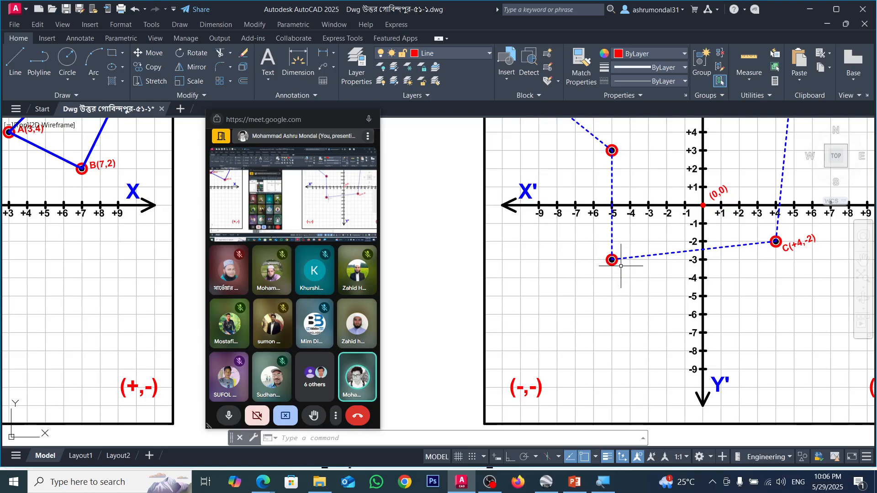
scroll(621, 266, "up", 2)
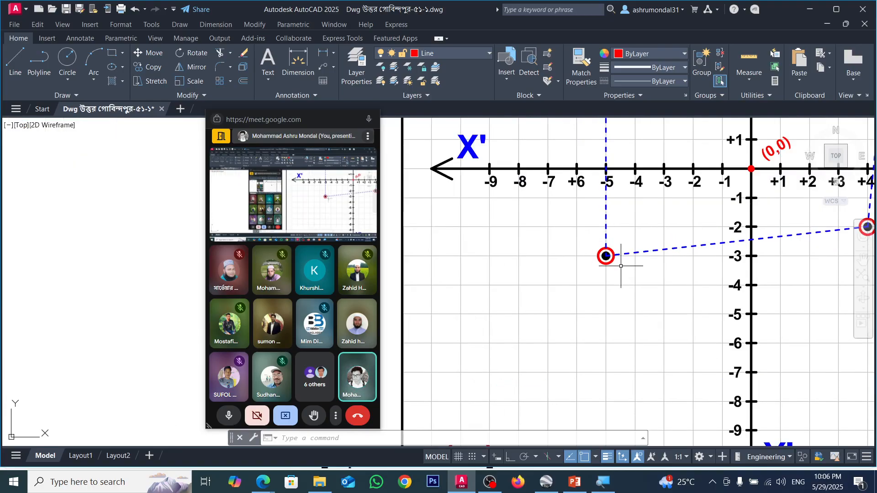
scroll(621, 266, "down", 2)
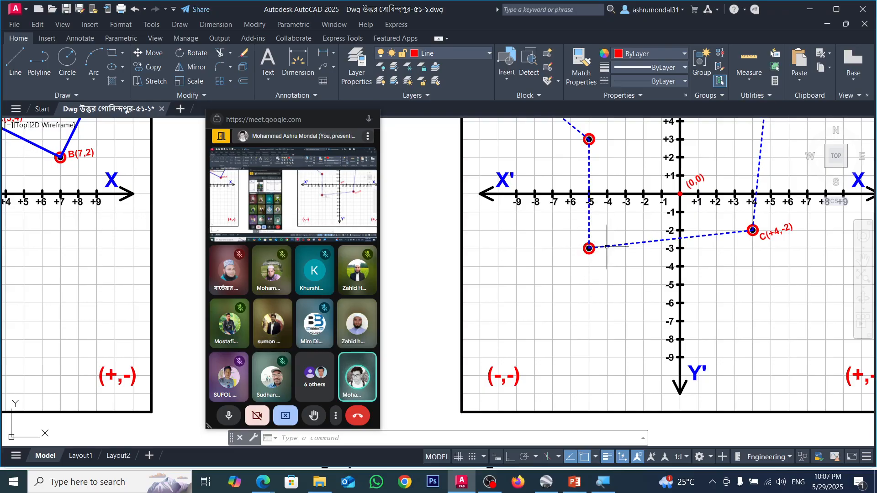
scroll(607, 251, "down", 2)
scroll(570, 154, "up", 2)
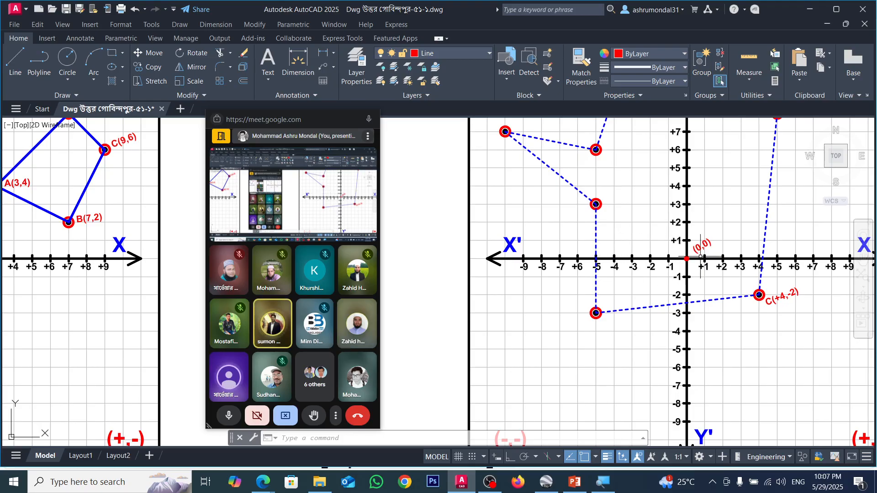
scroll(660, 254, "down", 2)
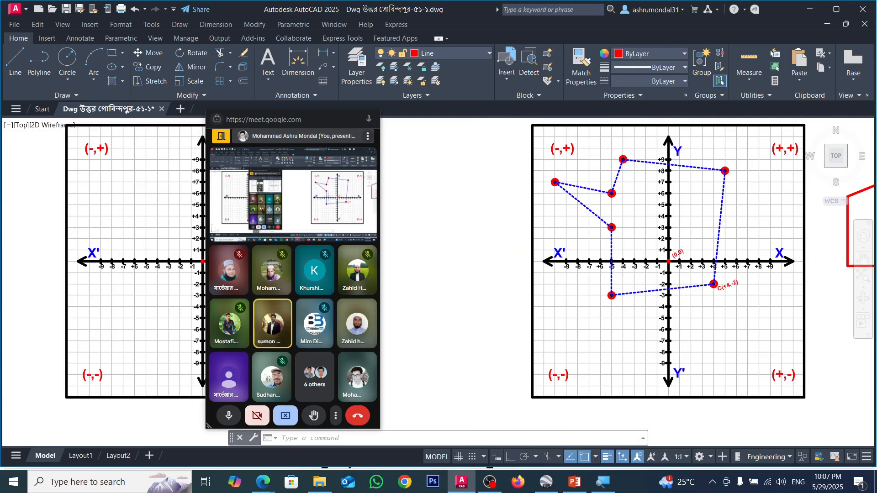
Step: Examine the dashed polygon's remaining unlabelled corners against the axis numbers and the labelled ABCD quadrilateral on the neighbouring grid
scroll(621, 253, "up", 2)
scroll(638, 274, "down", 2)
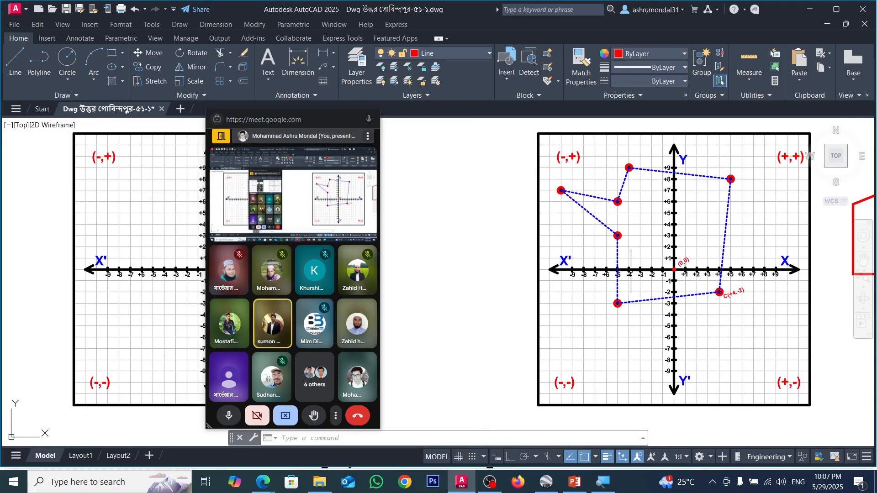
scroll(630, 270, "up", 2)
scroll(598, 247, "down", 3)
scroll(599, 247, "up", 3)
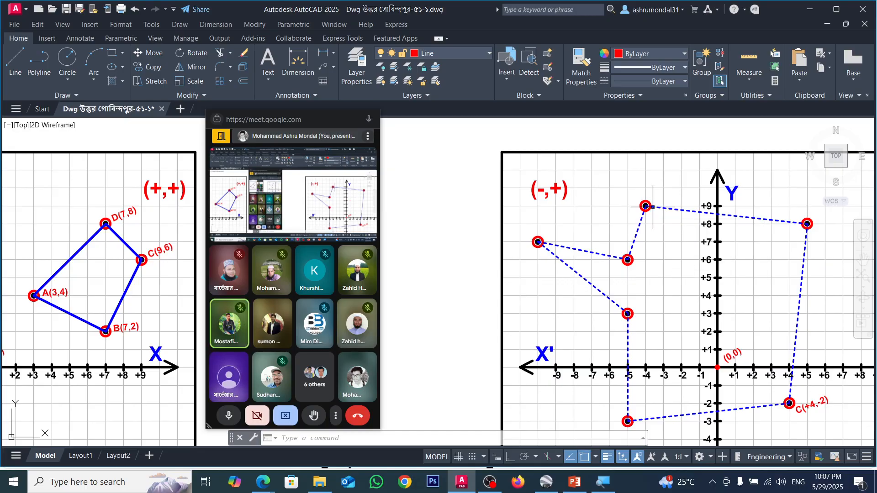
scroll(630, 198, "down", 2)
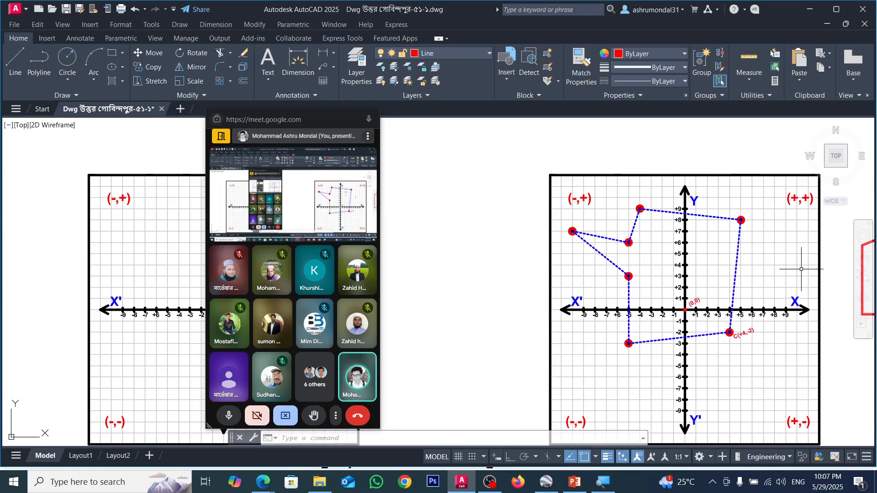
scroll(758, 224, "up", 2)
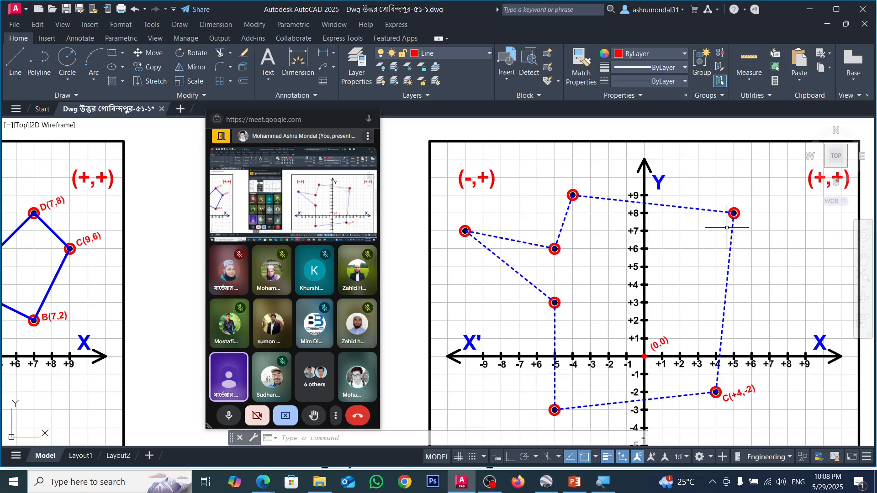
Step: Switch to Google Earth Pro, view the plot map and placemark against the latitude and longitude grid, and return to AutoCAD
left_click(546, 482)
scroll(531, 308, "down", 5)
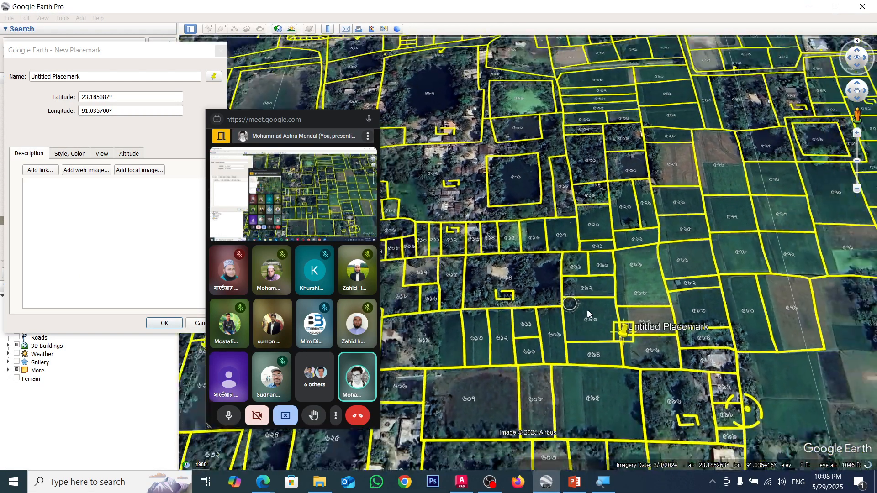
scroll(615, 305, "down", 6)
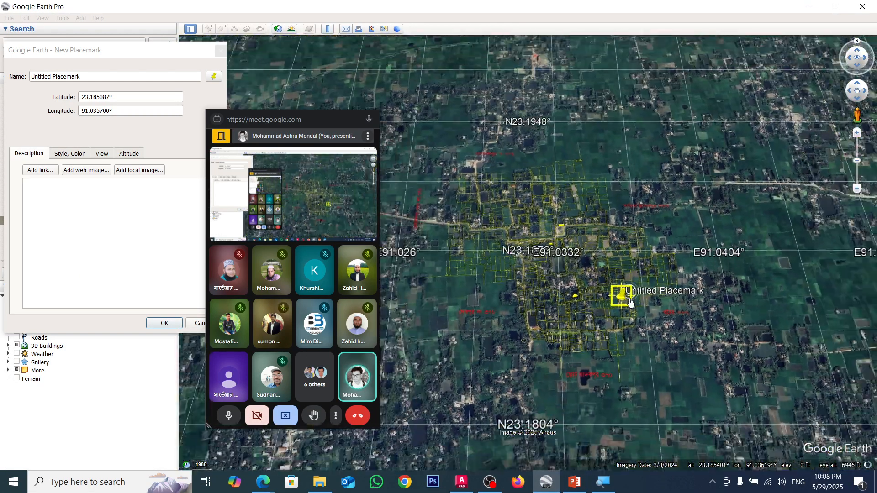
scroll(603, 148, "up", 2)
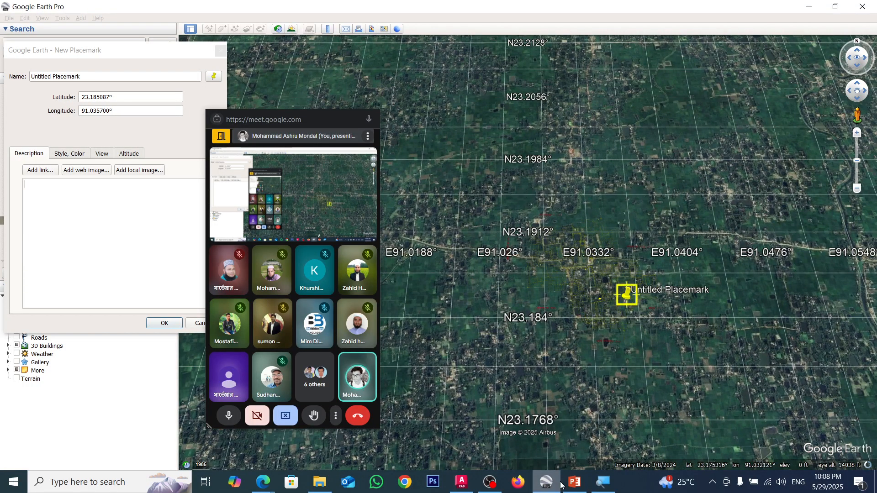
left_click(461, 482)
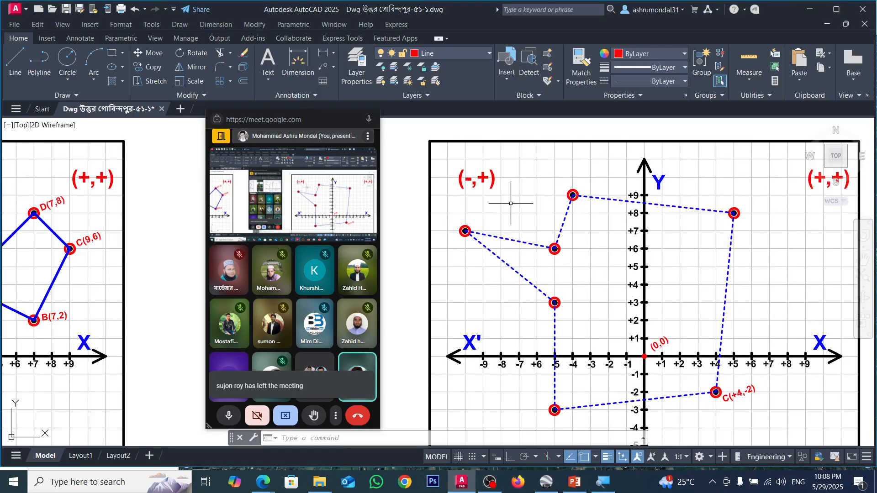
Step: Switch to Google Earth Pro and view the globe from the placemark's region around to the Equator and Prime Meridian off Africa
left_click(547, 483)
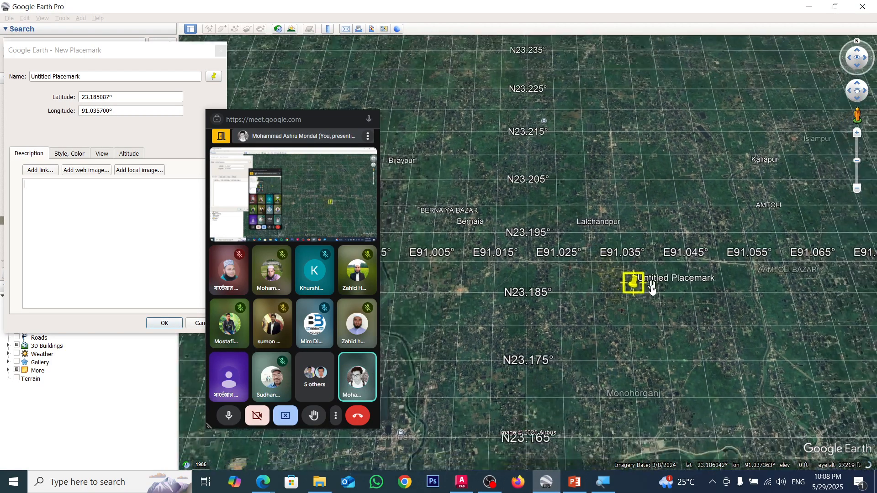
scroll(651, 291, "down", 5)
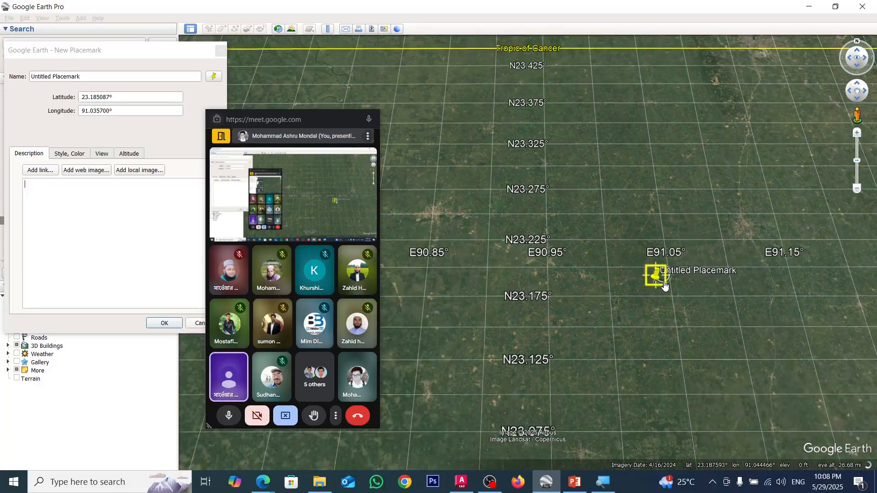
scroll(664, 285, "down", 5)
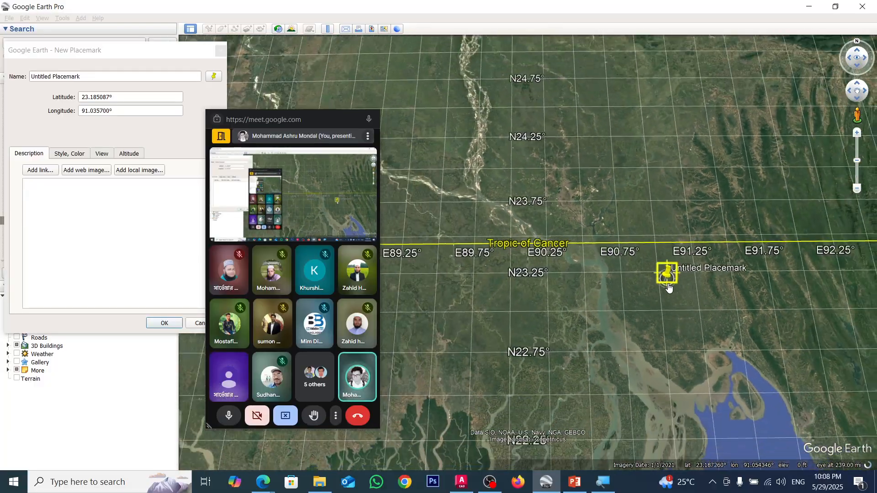
scroll(668, 286, "down", 5)
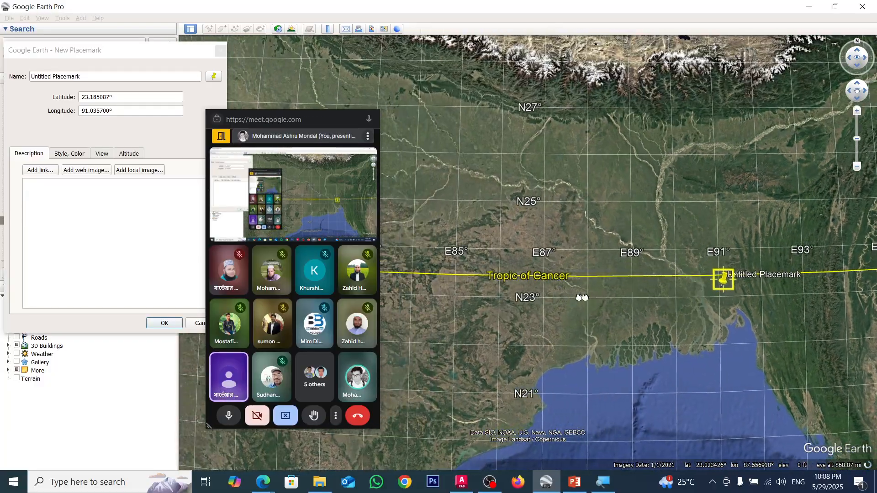
scroll(699, 304, "down", 5)
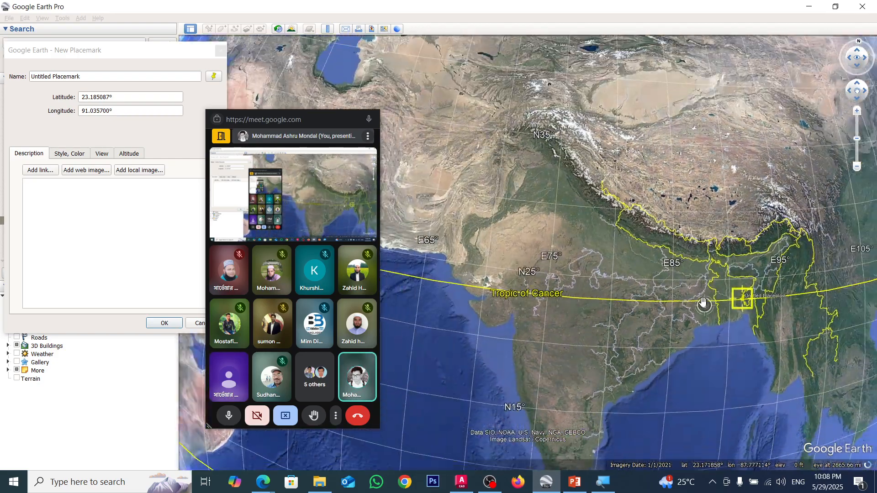
scroll(696, 302, "down", 3)
left_click_drag(489, 299, 605, 236)
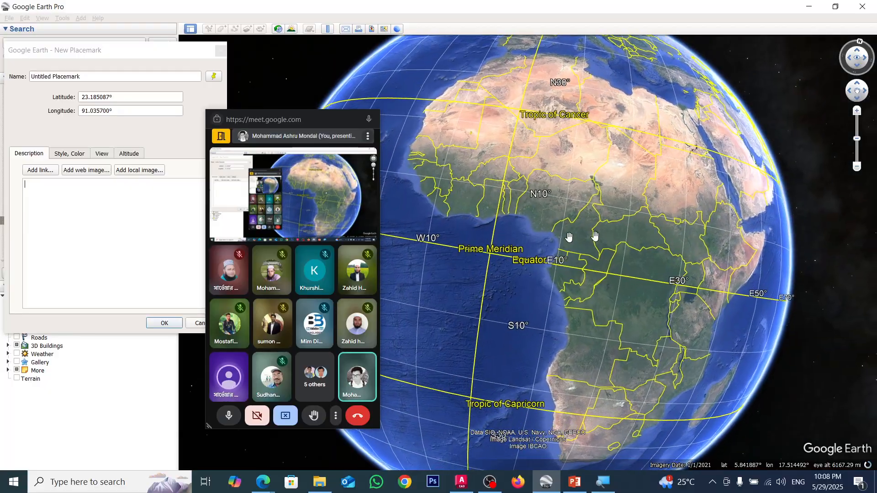
Step: Examine up close the point where the Equator and the Prime Meridian cross
scroll(636, 307, "up", 3)
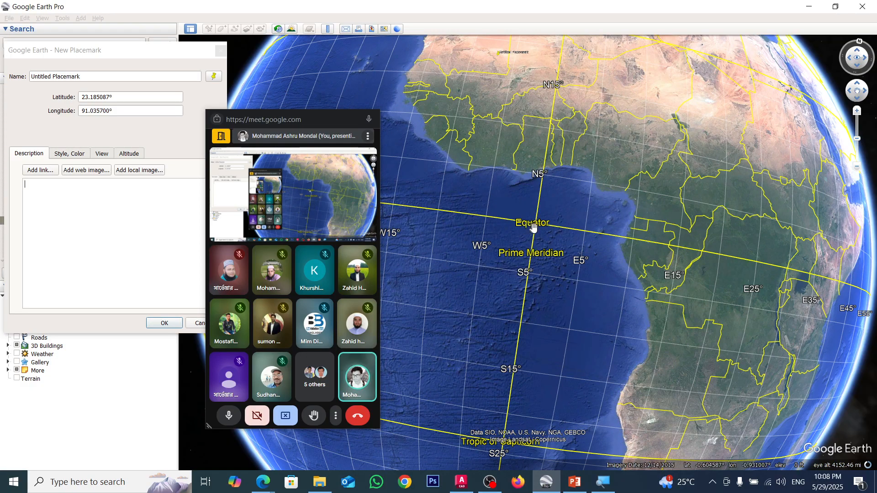
scroll(530, 226, "up", 5)
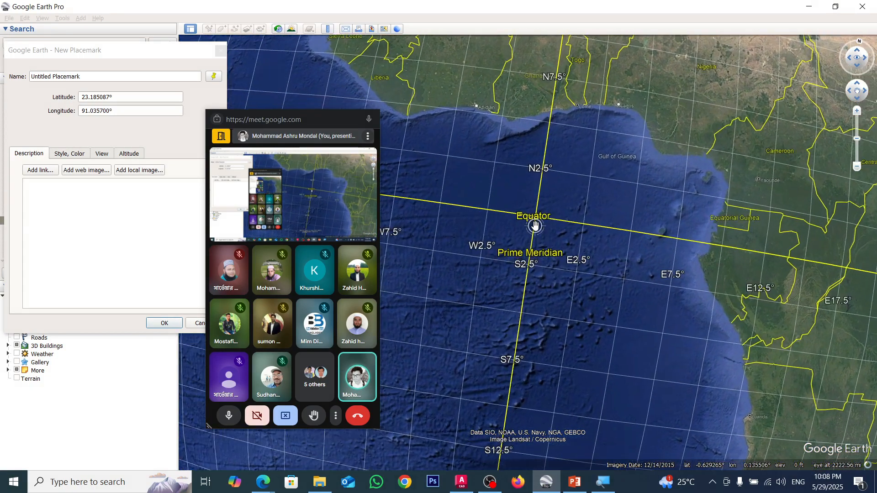
scroll(535, 210, "up", 2)
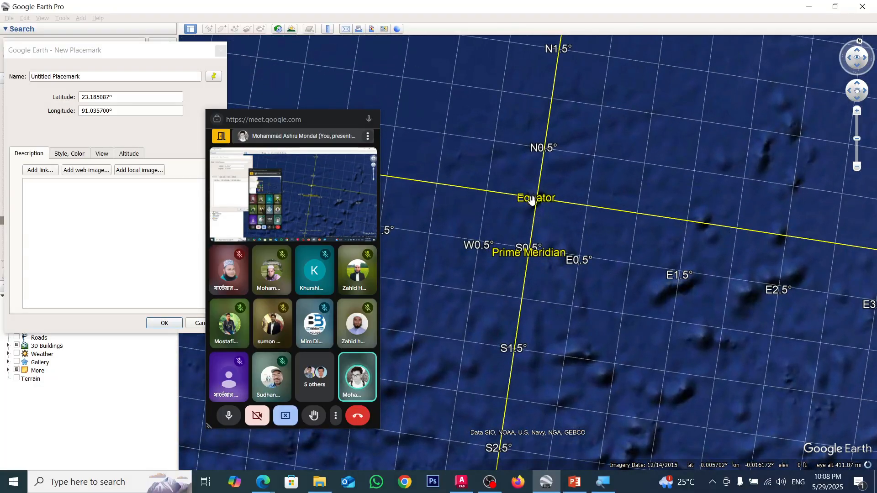
scroll(534, 201, "up", 3)
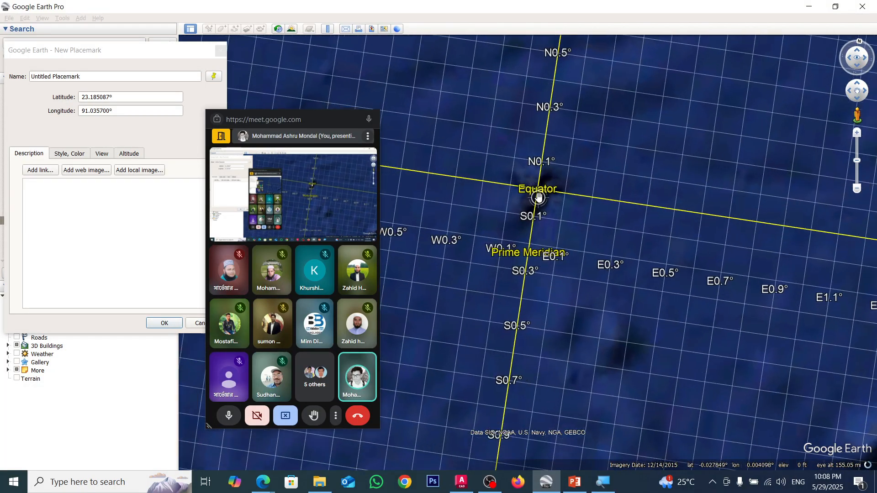
scroll(538, 201, "up", 2)
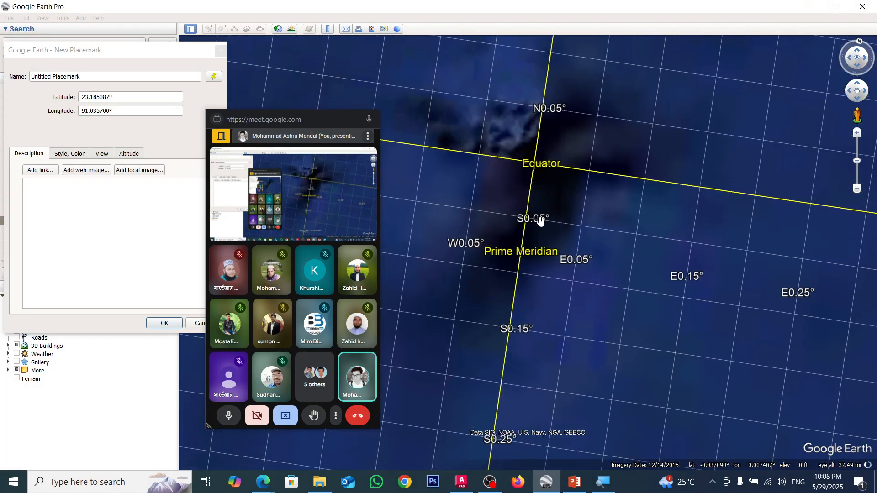
Step: View the whole globe upright, with the crossing of the Equator and Prime Meridian at its centre
scroll(618, 300, "down", 4)
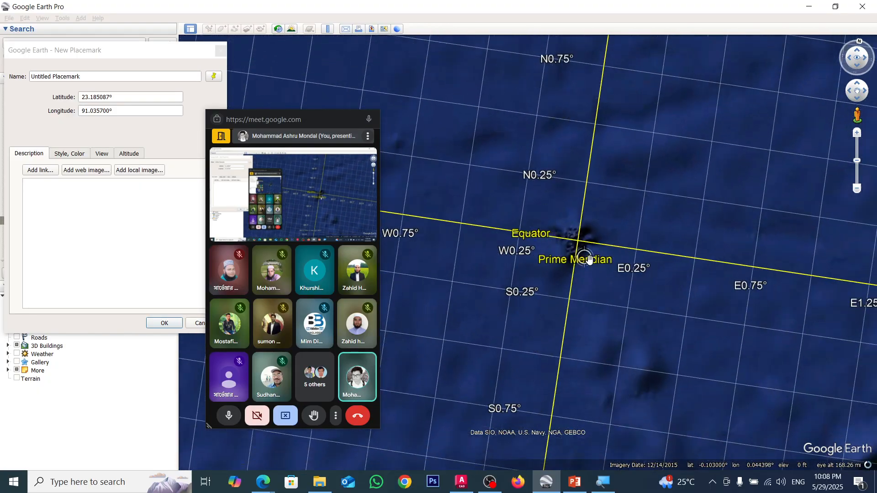
scroll(586, 261, "down", 5)
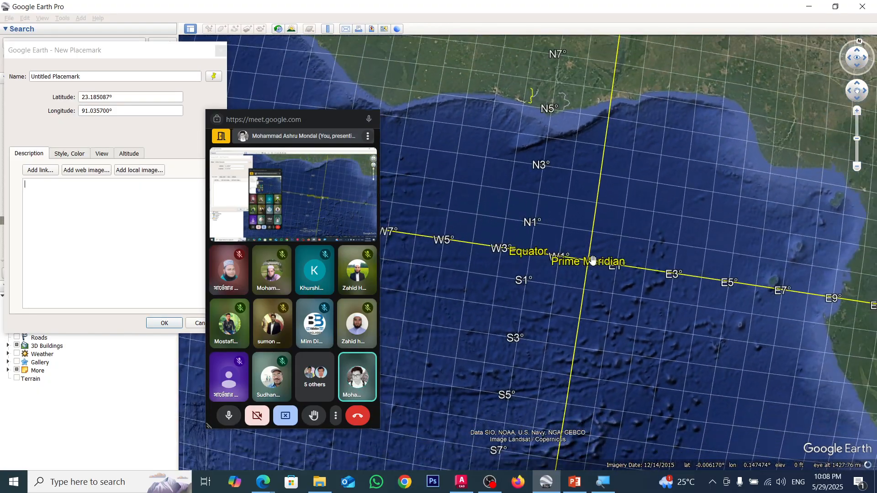
scroll(592, 260, "down", 5)
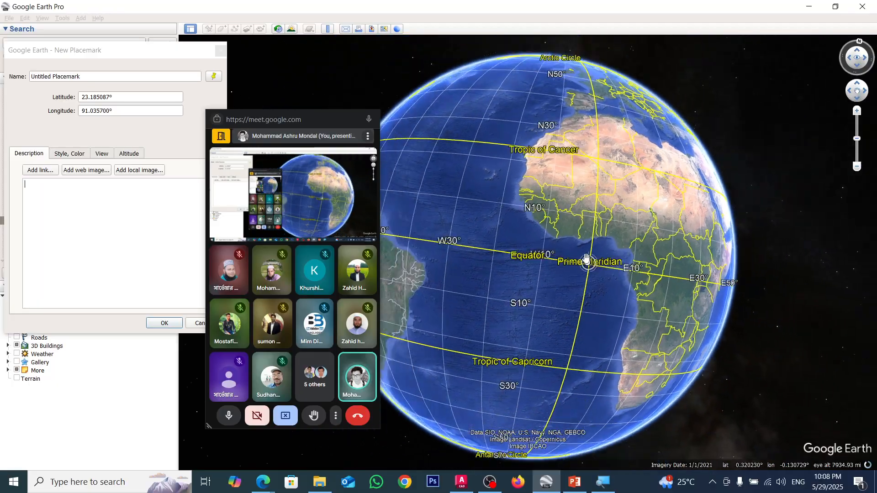
scroll(586, 259, "down", 1)
left_click_drag(475, 180, 432, 204)
left_click_drag(599, 251, 599, 226)
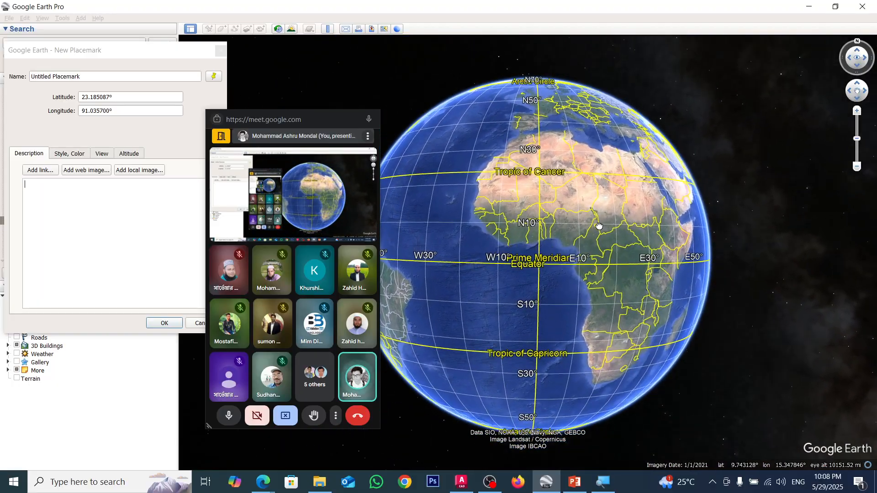
scroll(543, 272, "up", 2)
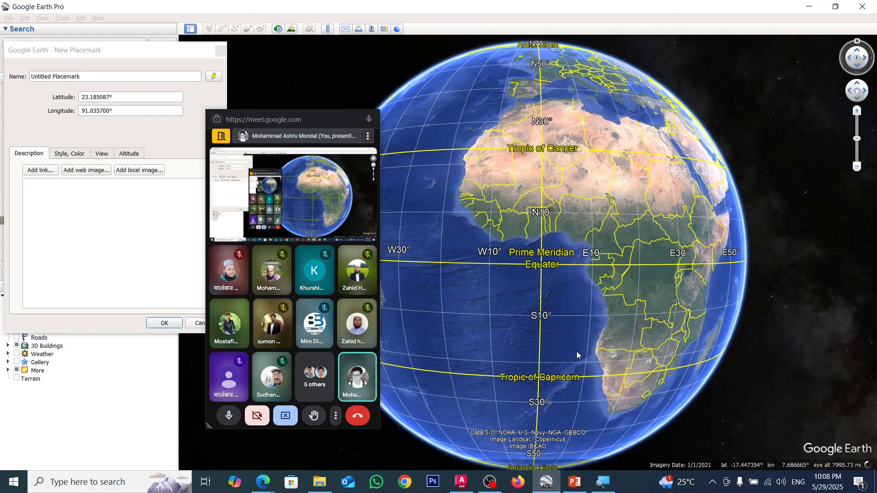
Step: Move the meeting window clear of the globe and turn the view east to centre on Africa
left_click_drag(328, 125, 624, 488)
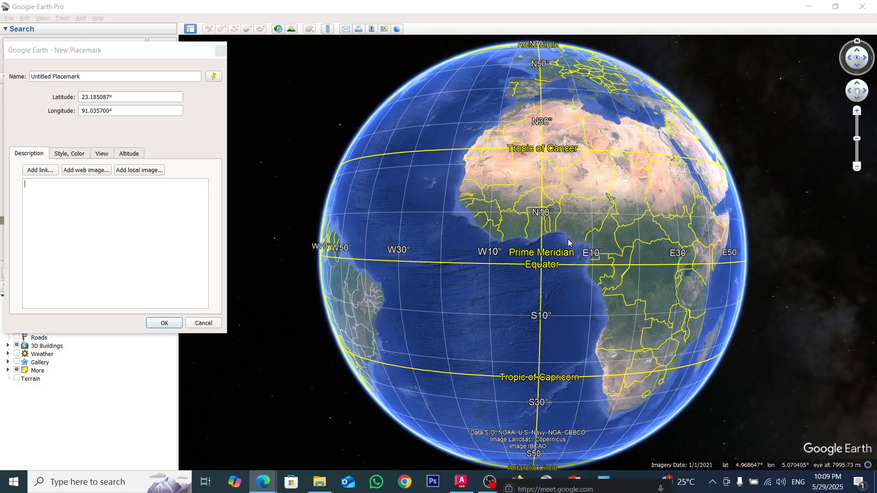
left_click_drag(569, 243, 471, 279)
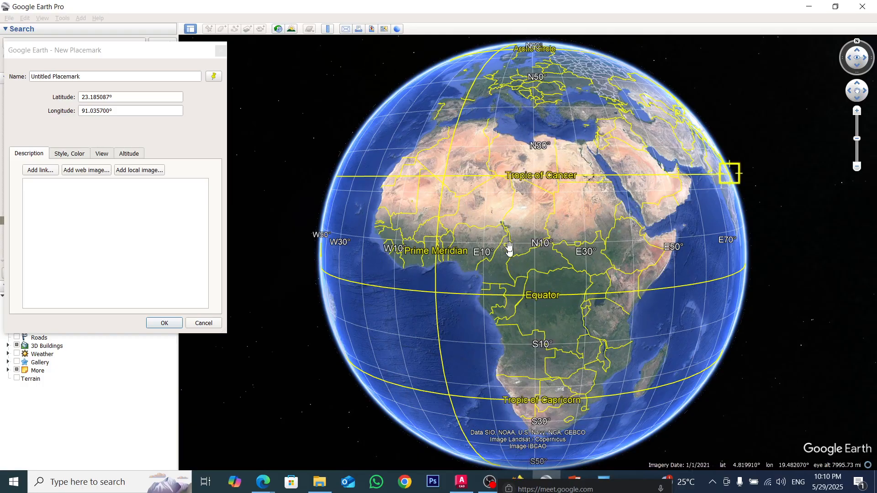
scroll(482, 292, "down", 5)
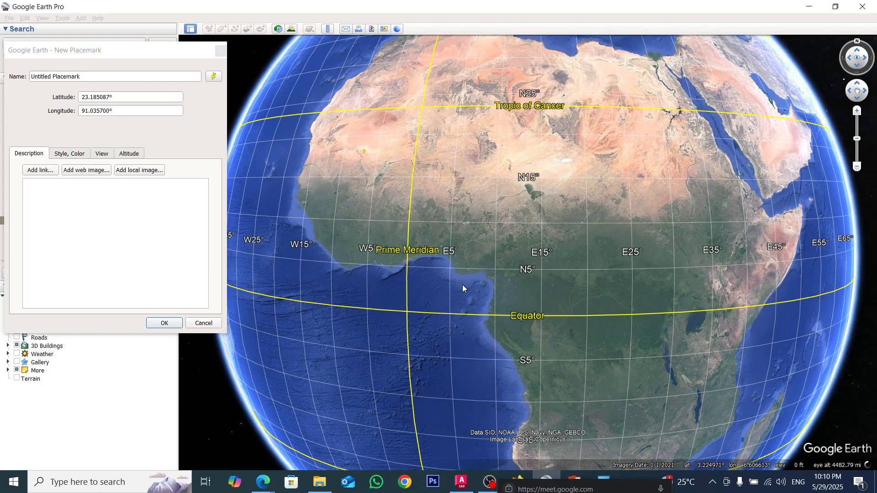
Step: Switch back to AutoCAD and look over the row of coordinate grids with the line, rectangle, quadrilateral and polygon examples
key("alt+Tab")
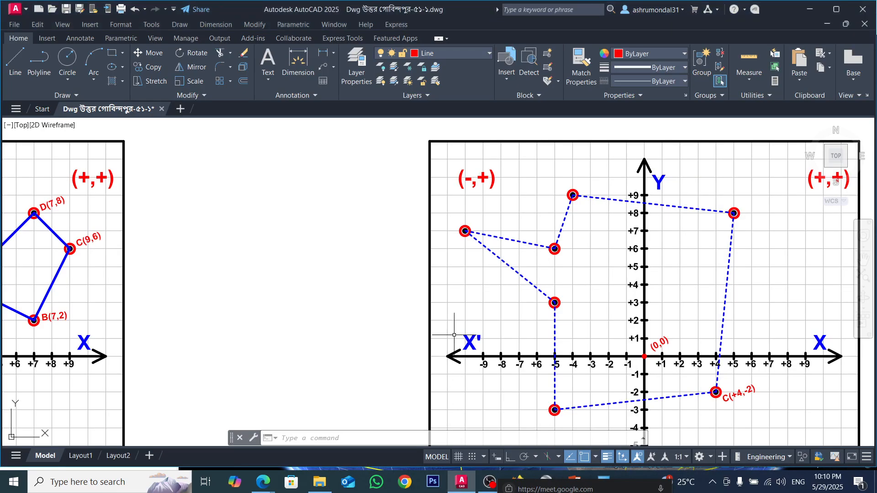
scroll(542, 266, "down", 4)
scroll(455, 293, "up", 3)
scroll(464, 254, "down", 4)
scroll(491, 280, "up", 8)
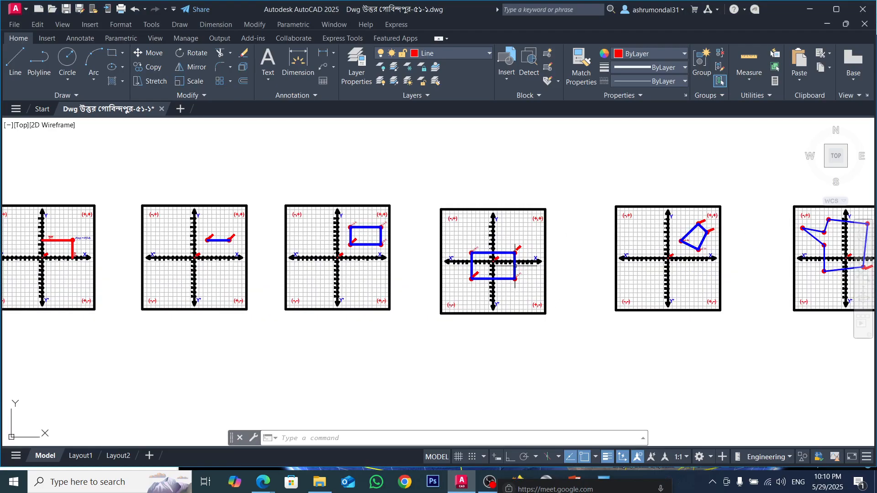
Step: Create a new blank drawing, and return to the drawing that holds the coordinate grids
left_click(181, 109)
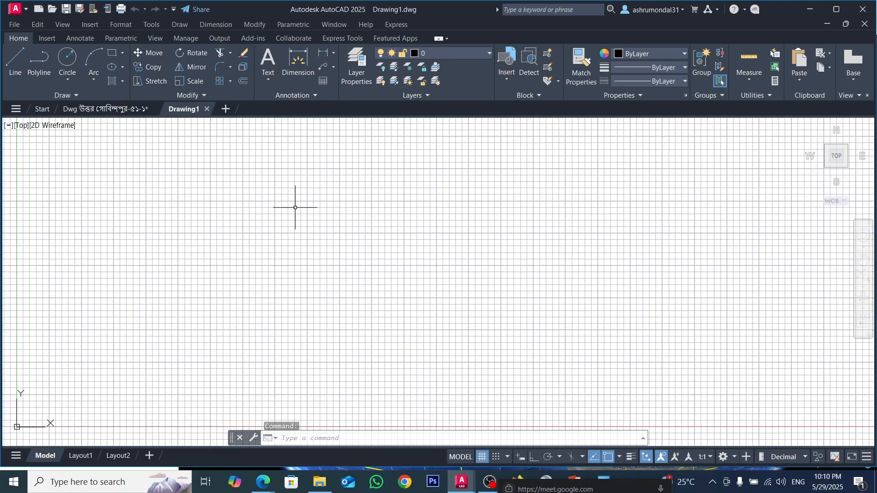
left_click(106, 108)
scroll(382, 196, "down", 4)
scroll(352, 160, "up", 2)
left_click(352, 160)
left_click(571, 352)
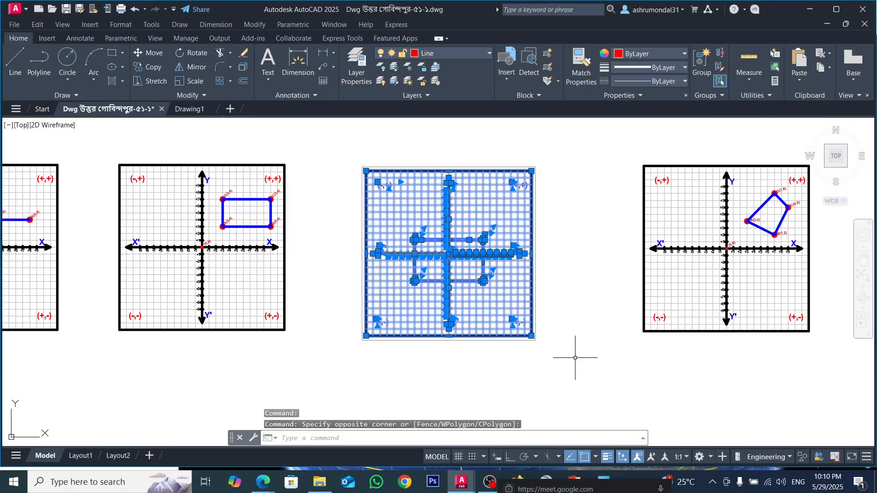
key("Escape")
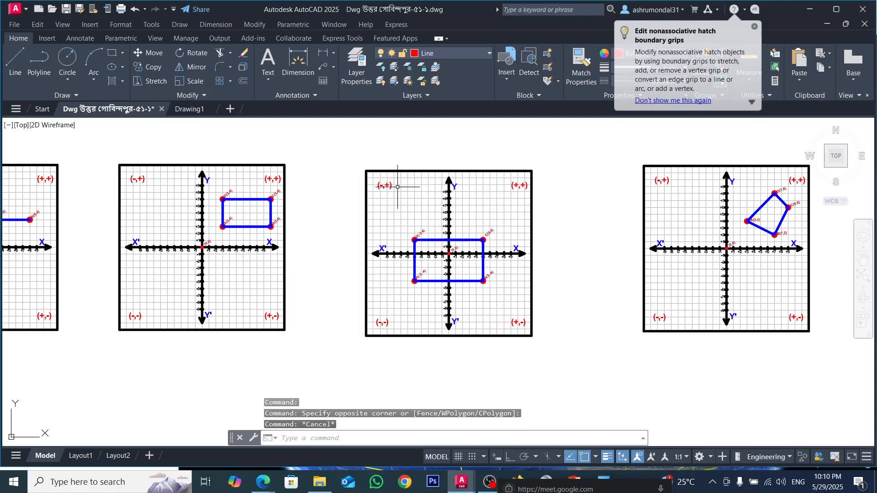
Step: Copy the entire coordinate grid whose rectangle spans all four quadrants to the clipboard, and clear the selection
left_click(333, 147)
left_click(566, 361)
key("ctrl+c")
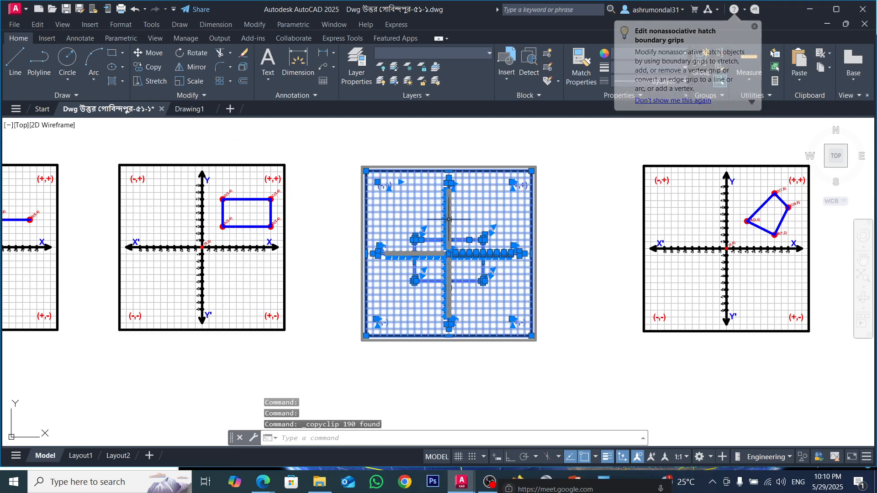
key("Escape")
scroll(523, 233, "down", 8)
scroll(364, 219, "down", 2)
scroll(487, 235, "up", 6)
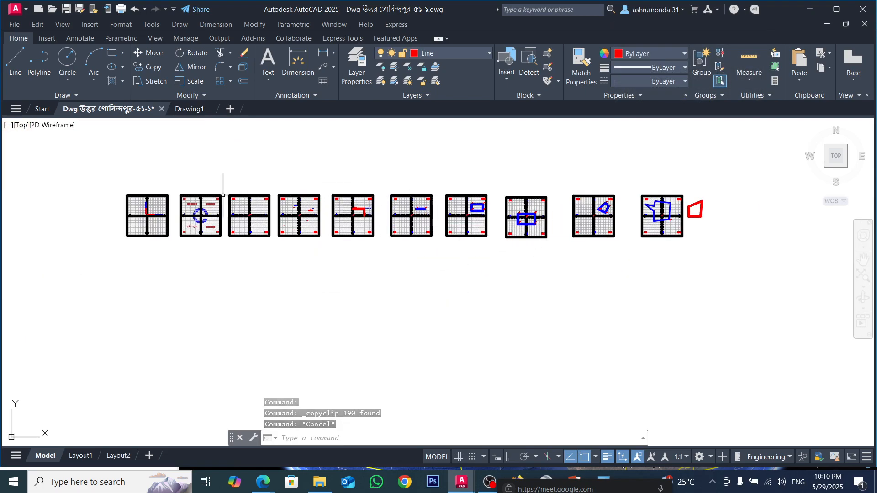
scroll(416, 203, "up", 6)
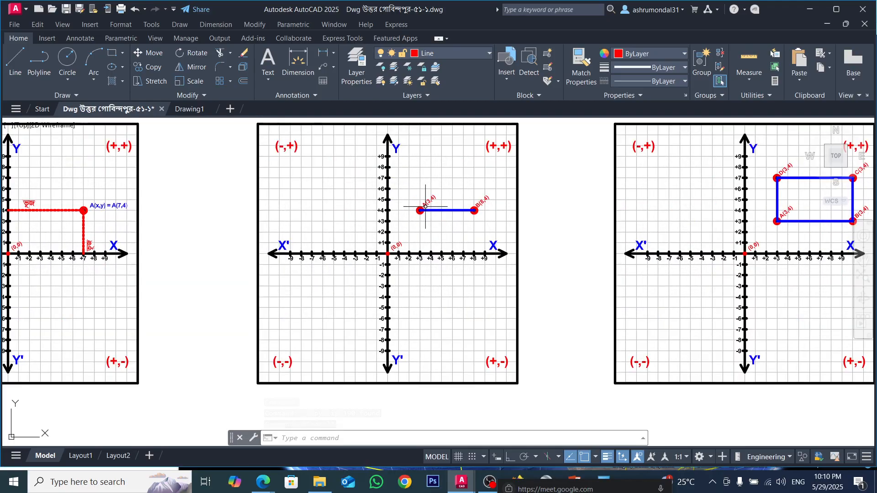
scroll(420, 209, "up", 2)
left_click(404, 185)
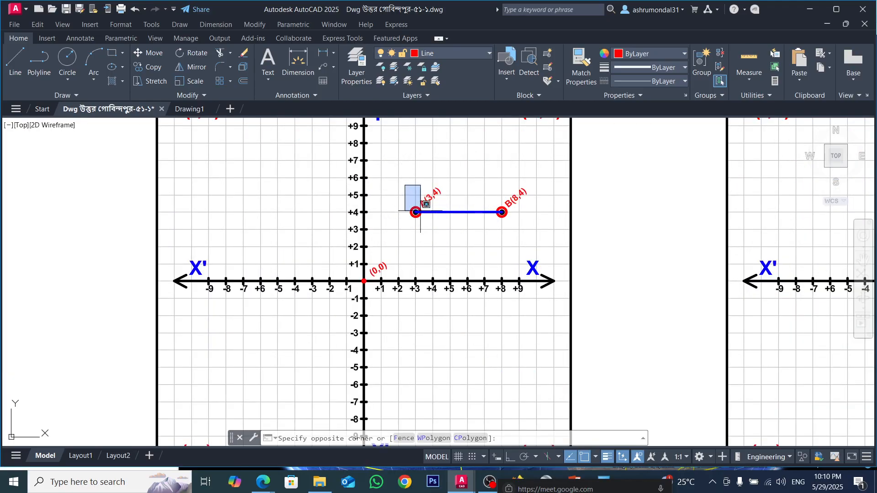
left_click(543, 223)
scroll(544, 224, "down", 6)
key("Escape")
Step: Copy the entire coordinate grid with line AB into the empty area below the row of grids
left_click(553, 178)
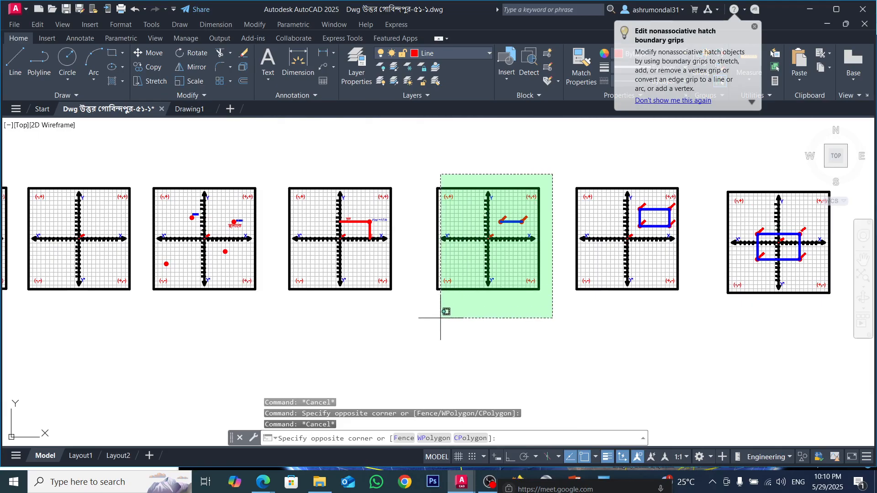
left_click(422, 324)
type("co")
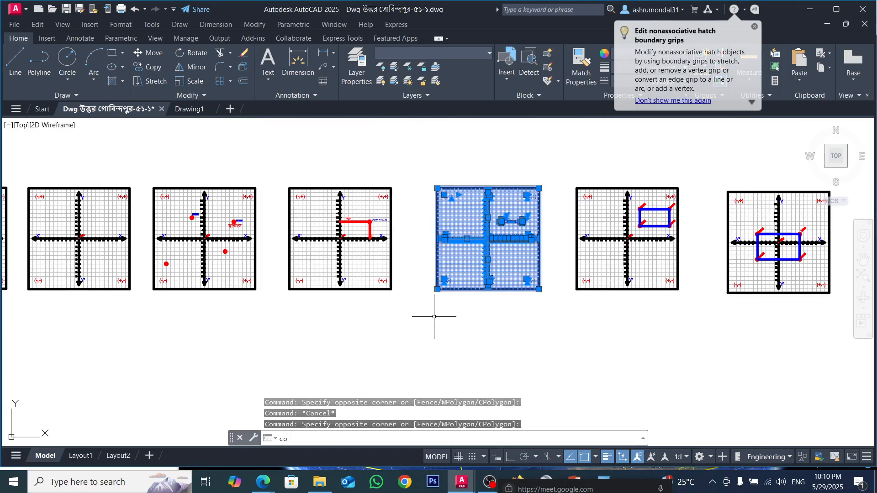
key("Return")
left_click(488, 238)
scroll(488, 237, "down", 6)
left_click(481, 308)
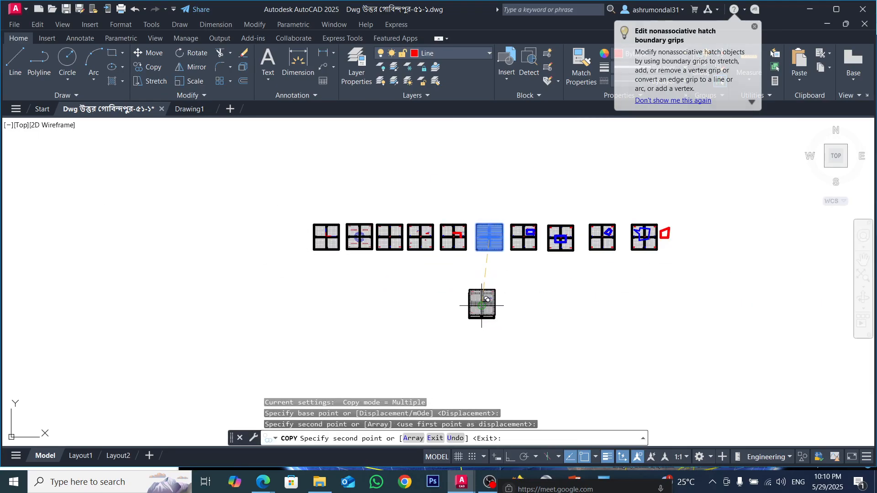
key("Escape")
key("Escape")
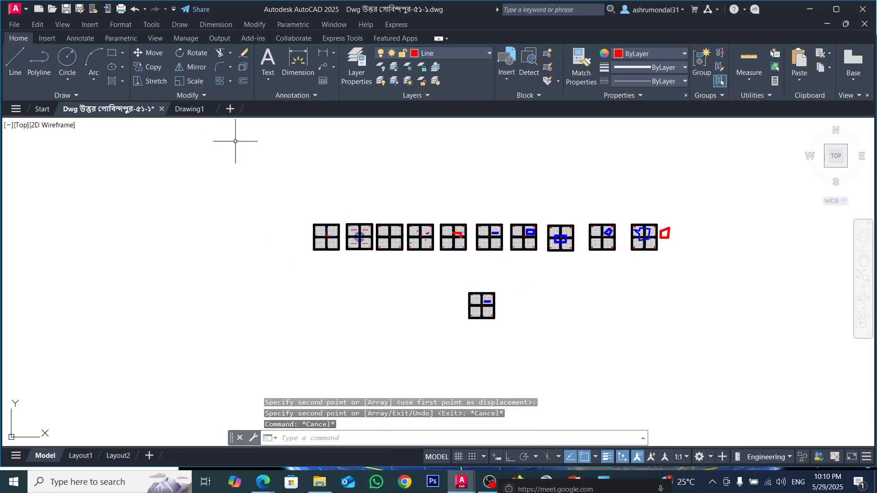
Step: Save the drawing that holds the coordinate grids and go to the start page
left_click(20, 10)
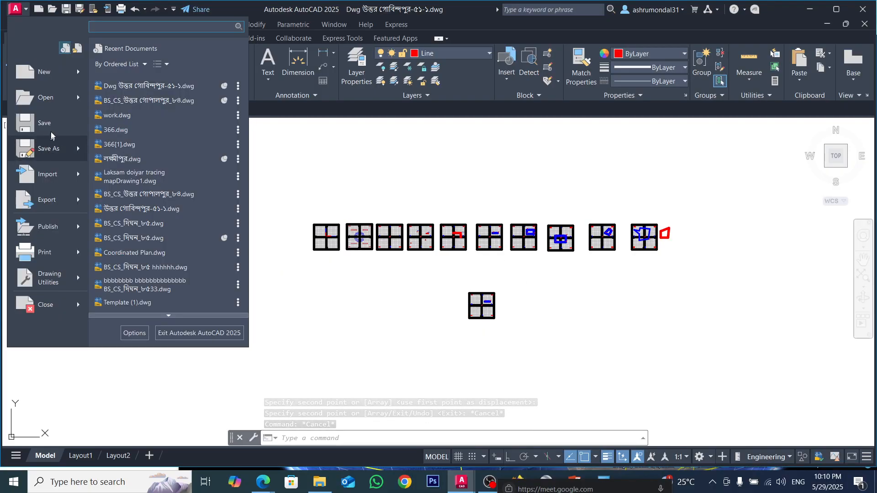
key("Escape")
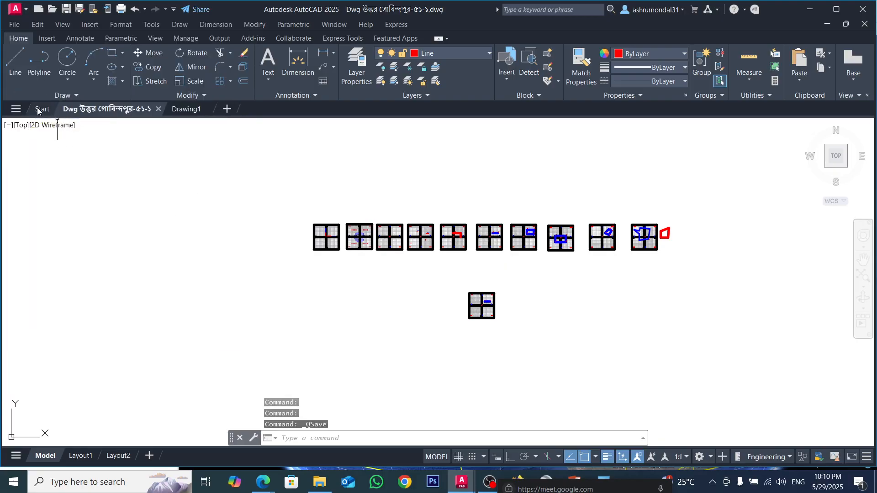
left_click(41, 110)
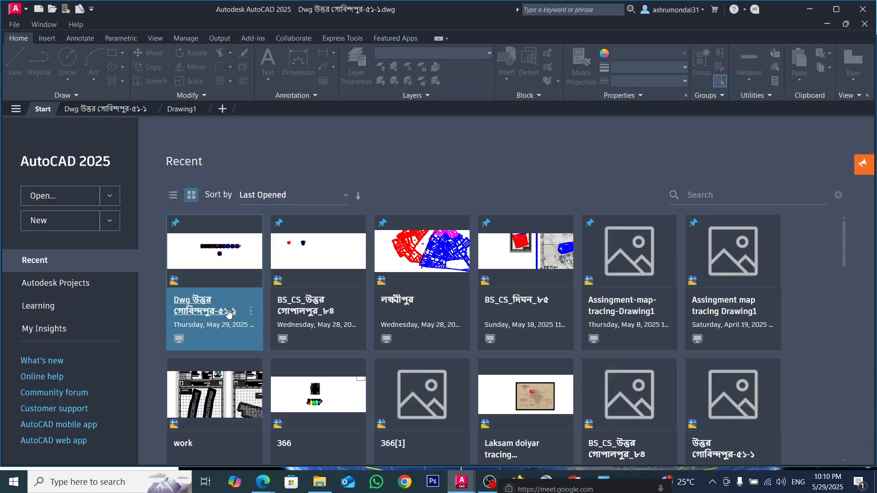
Step: Switch to File Explorer and browse through the দিনাজপুর folder to its nested সি এস ম্যাপ folder
left_click(319, 481)
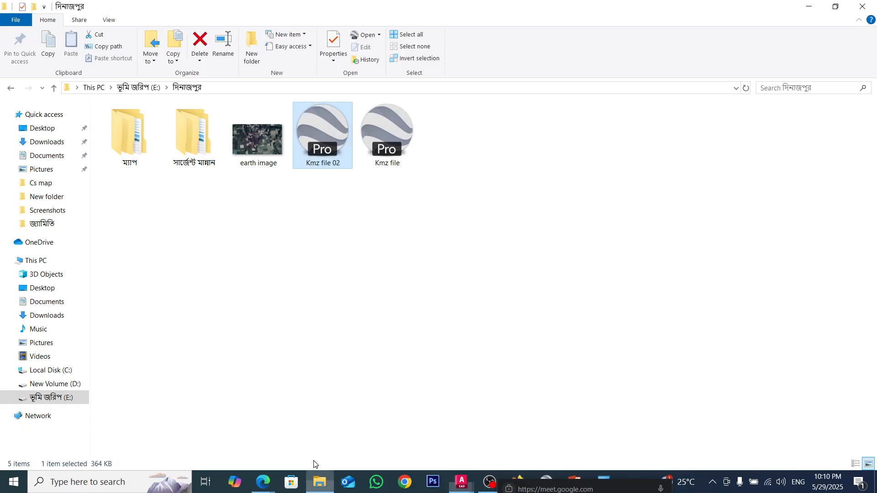
left_click(54, 89)
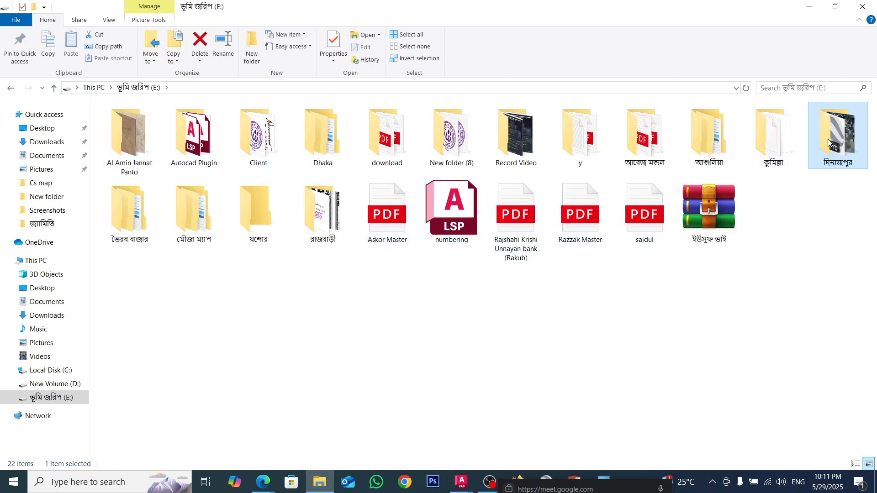
double_click(828, 143)
double_click(193, 137)
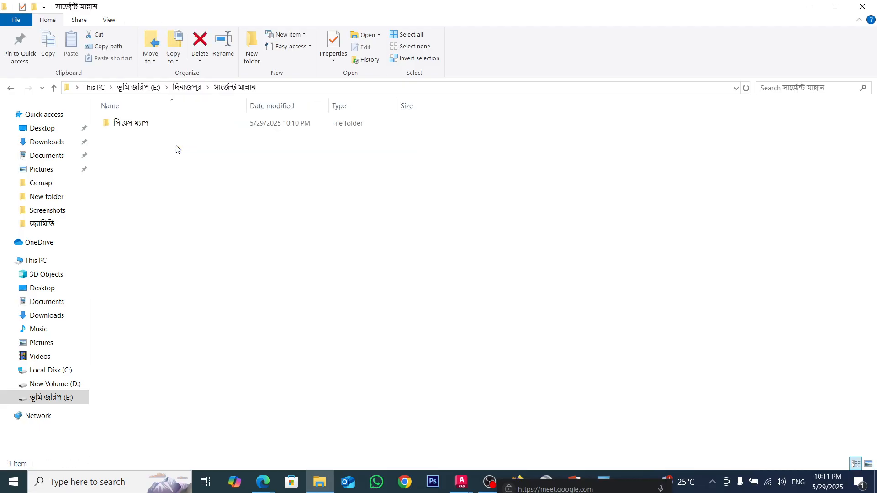
double_click(126, 123)
Step: Copy the Dwg উত্তর গোবিন্দপুর-৫১-১ drawing file into the parent folder
left_click(151, 160)
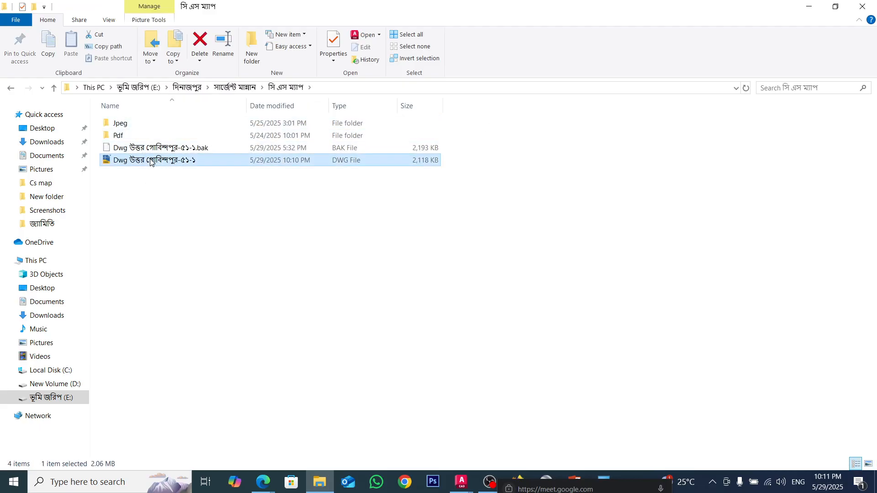
right_click(152, 161)
left_click(183, 353)
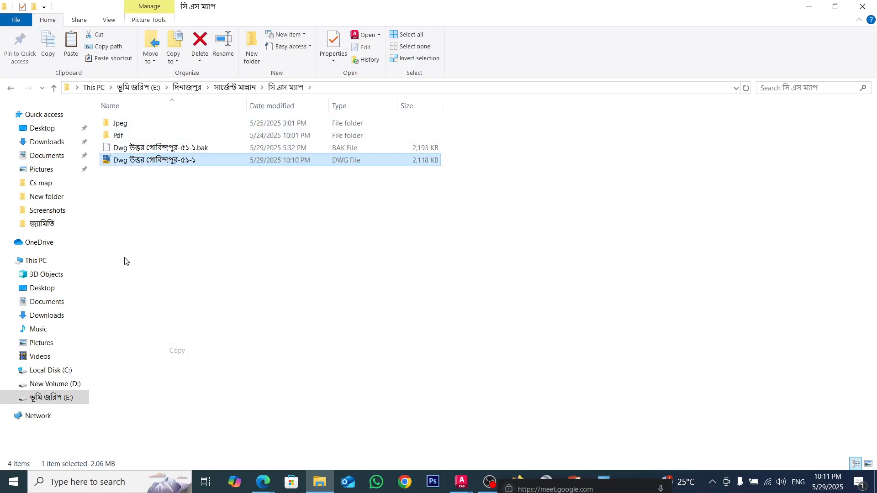
left_click(53, 89)
right_click(231, 197)
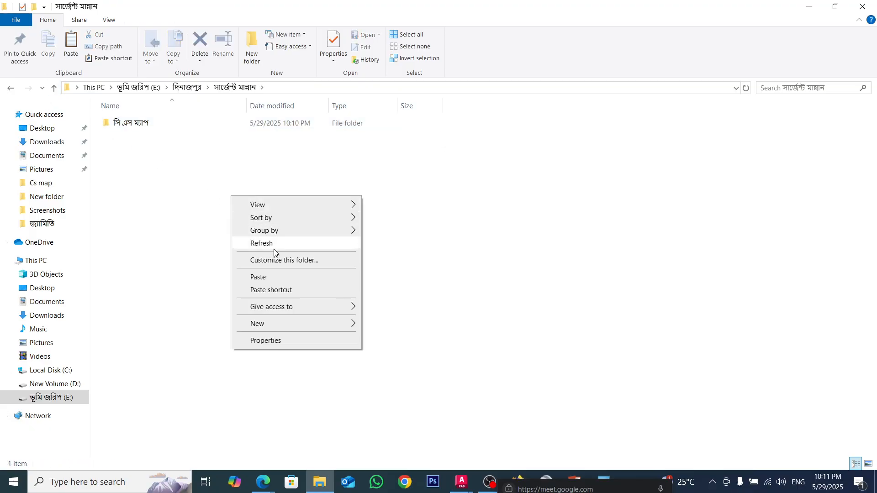
left_click(273, 278)
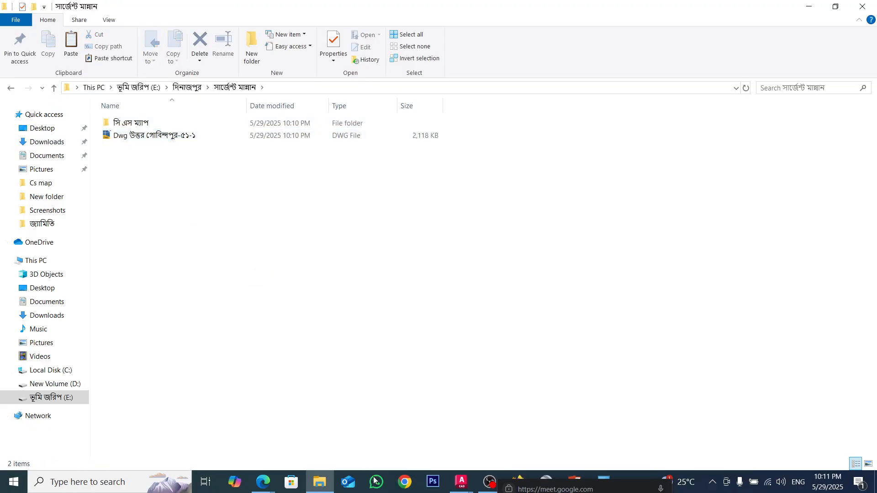
Step: Switch to AutoCAD, close the Dwg উত্তর গোবিন্দপুর-৫১-১ drawing, and return to File Explorer
mouse_move(462, 482)
left_click(449, 434)
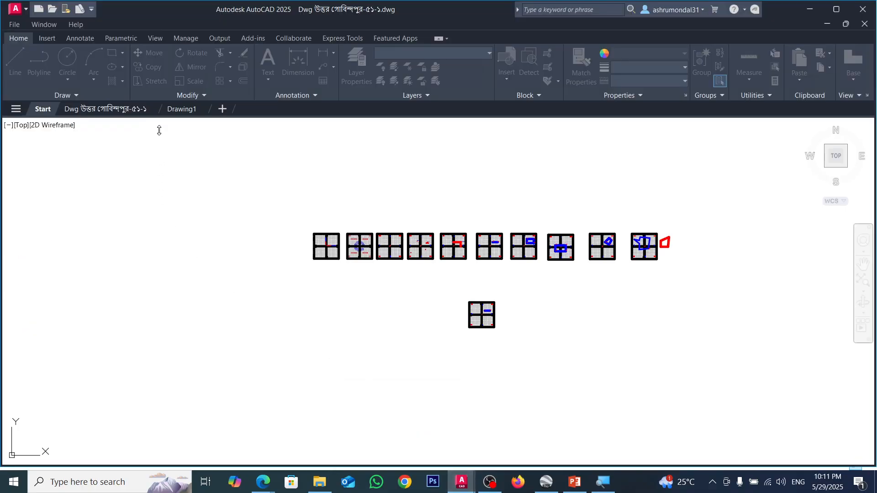
left_click(156, 109)
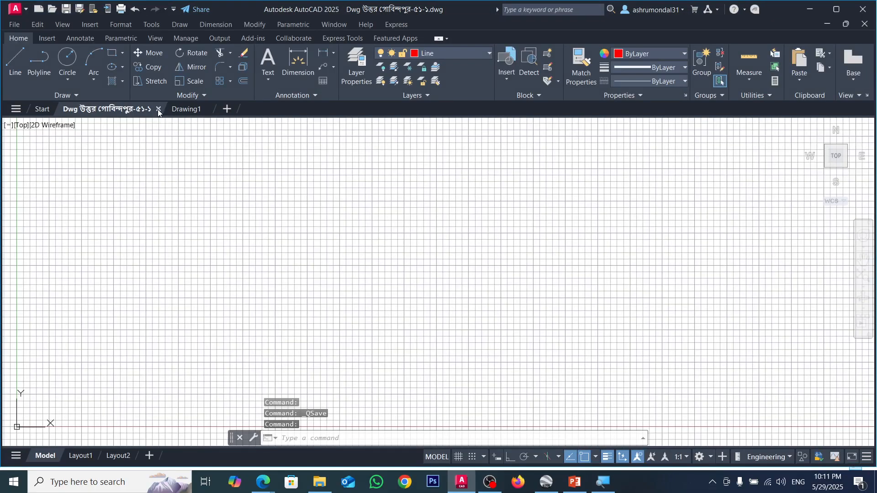
left_click(809, 9)
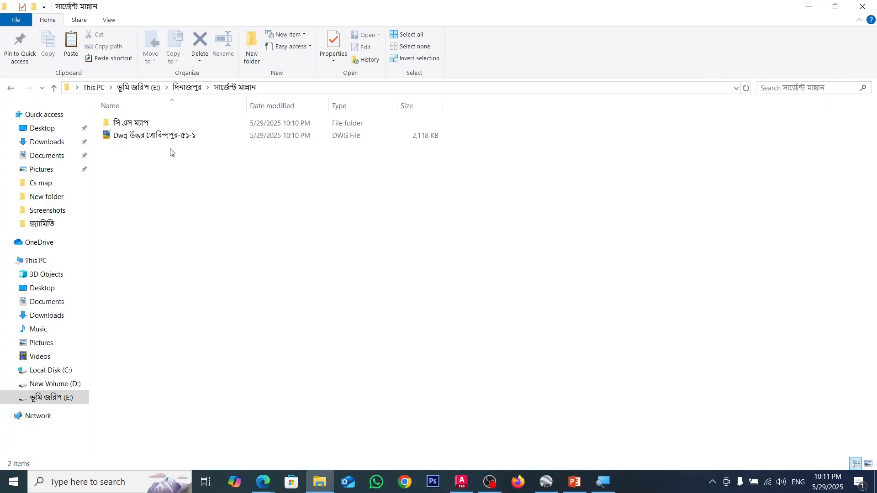
Step: Rename the pasted drawing file as চতুরভাগ
left_click(174, 136)
right_click(174, 136)
left_click(217, 375)
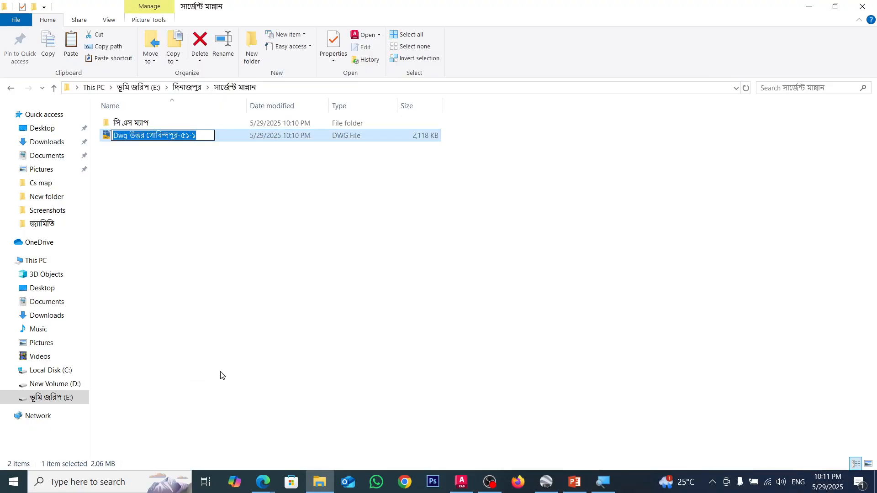
type("Qua")
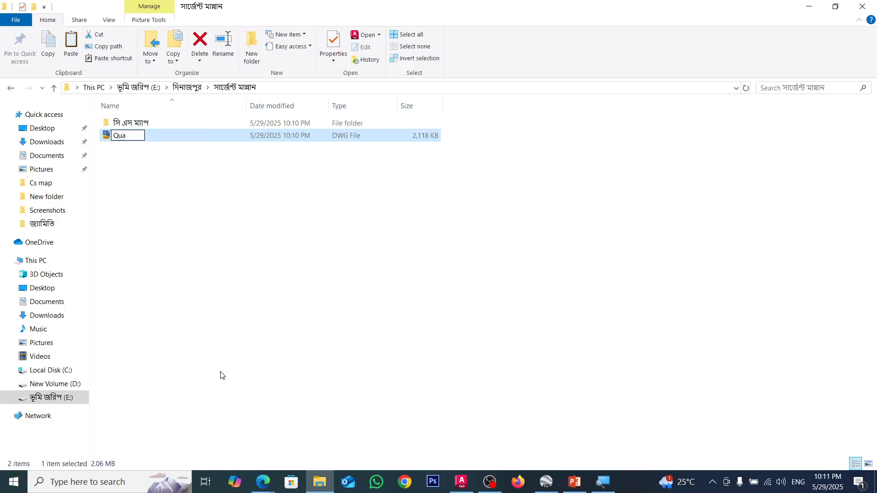
type("co")
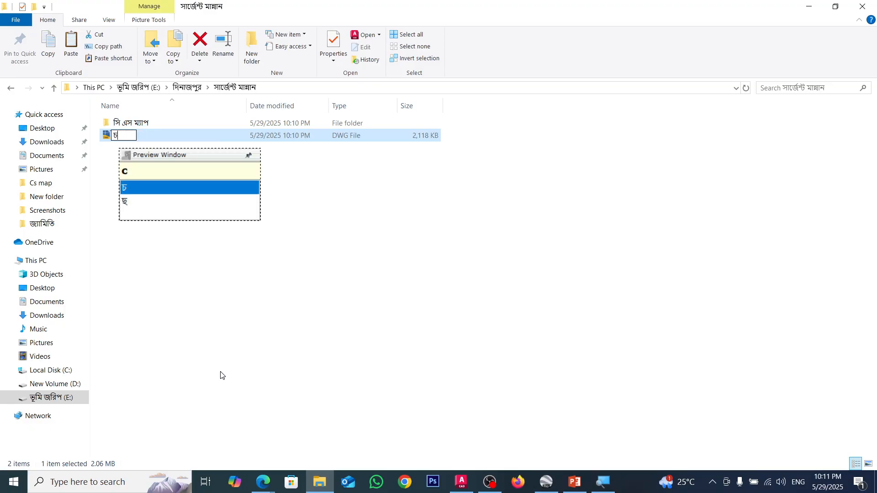
type("tur")
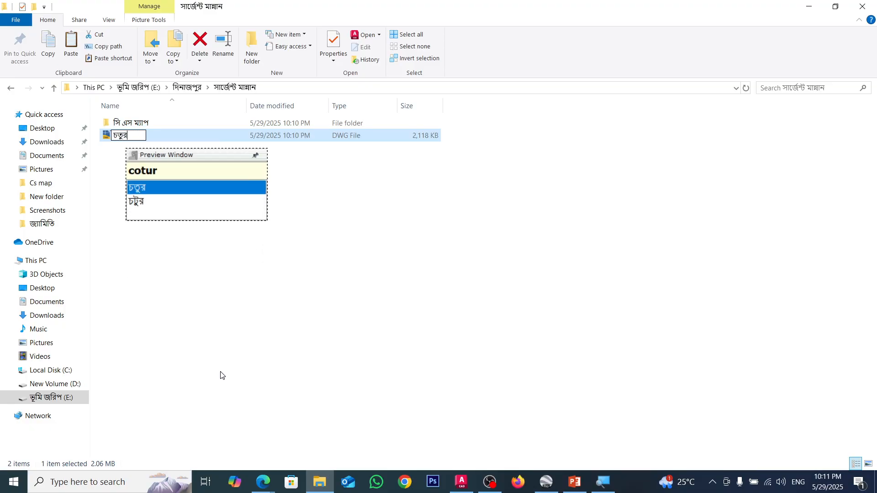
type("vag")
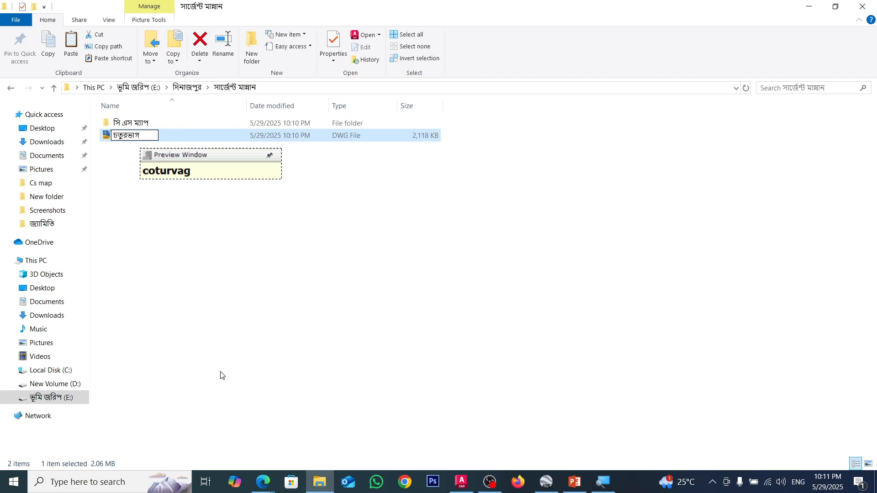
left_click(231, 331)
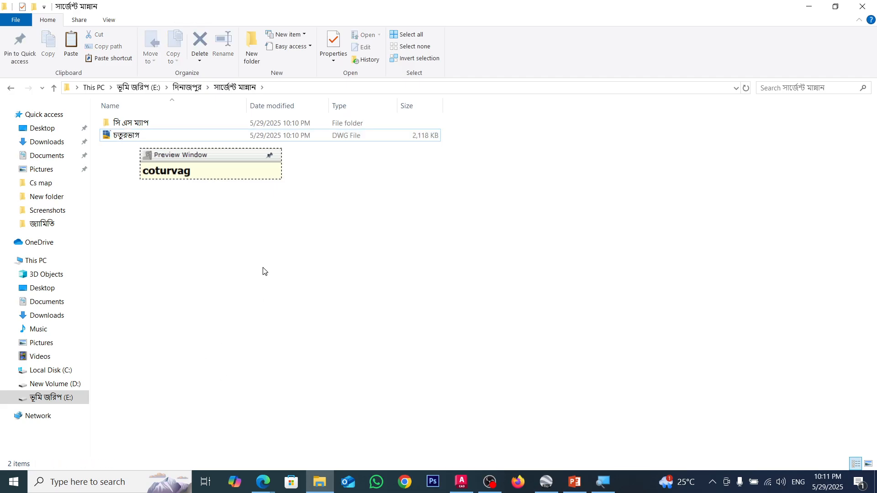
Step: Open the চতুরভাগ drawing, dismiss the missing-references prompt, and erase the whole upper row of coordinate grids
double_click(137, 140)
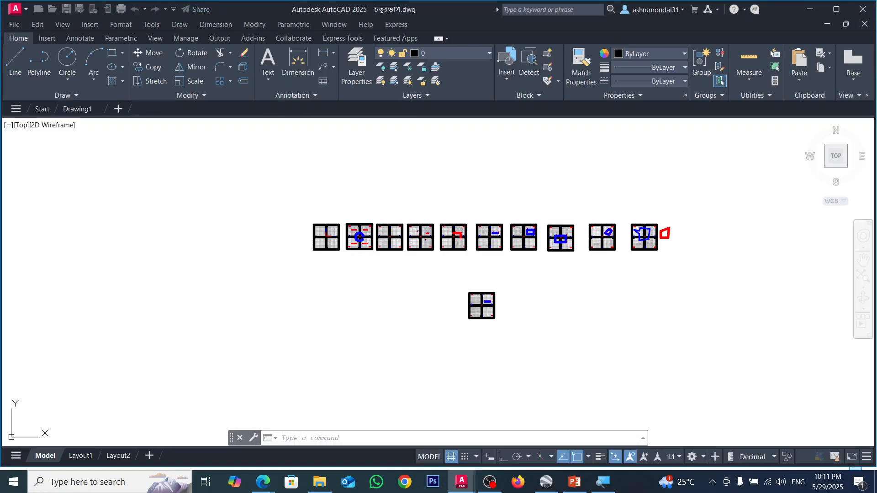
left_click(566, 151)
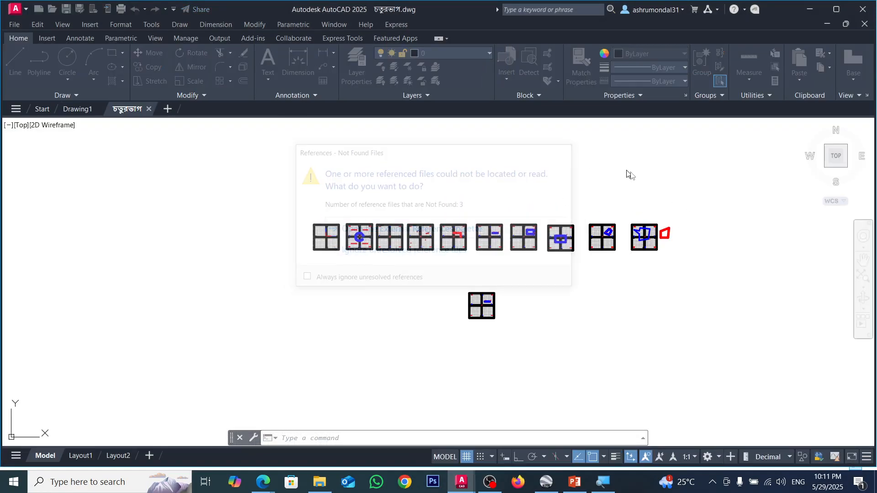
left_click(693, 172)
left_click(253, 262)
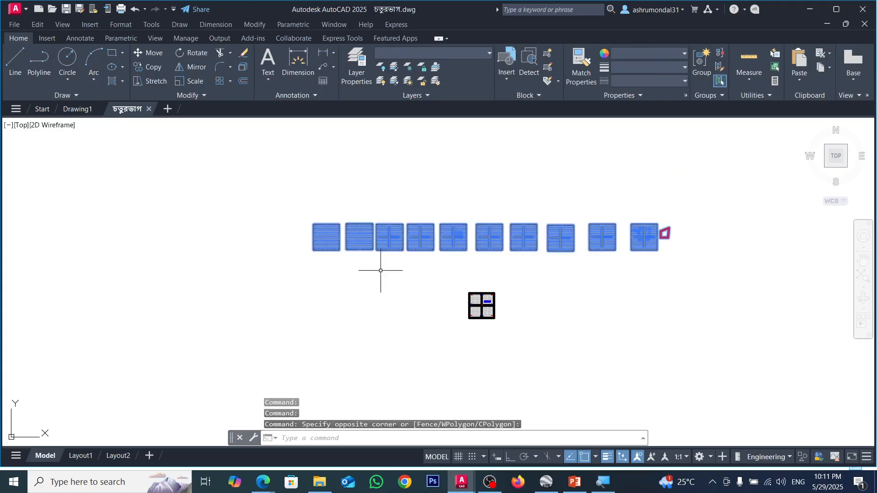
key("Delete")
Step: Erase all the other map sheets and sketches on both sides of the separate coordinate grid
scroll(476, 252, "down", 2)
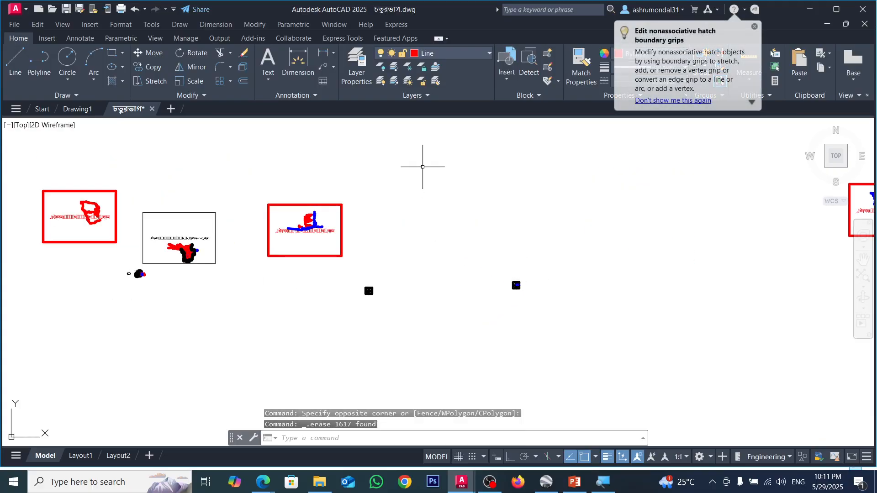
scroll(423, 170, "down", 2)
left_click(421, 169)
left_click(101, 312)
left_click(799, 170)
left_click(663, 245)
key("Delete")
Step: Erase line AB with its end points and labels from the grid, and save the drawing
scroll(501, 228, "up", 20)
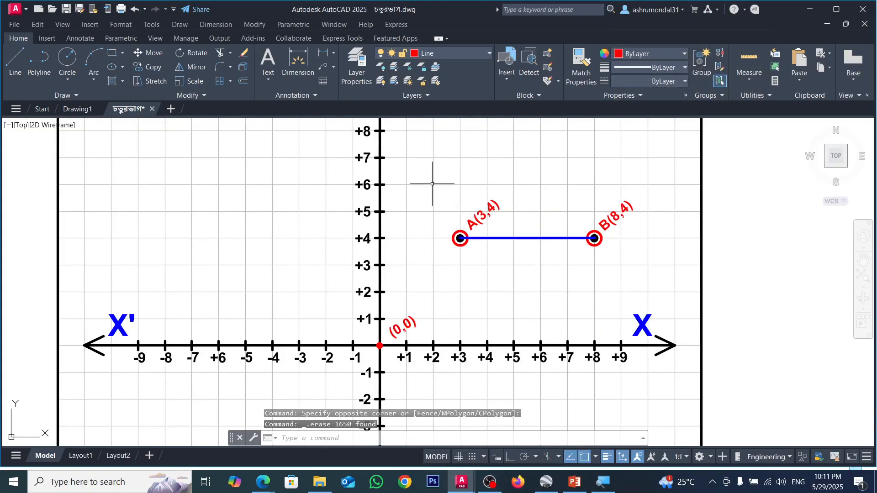
left_click(424, 177)
left_click(656, 296)
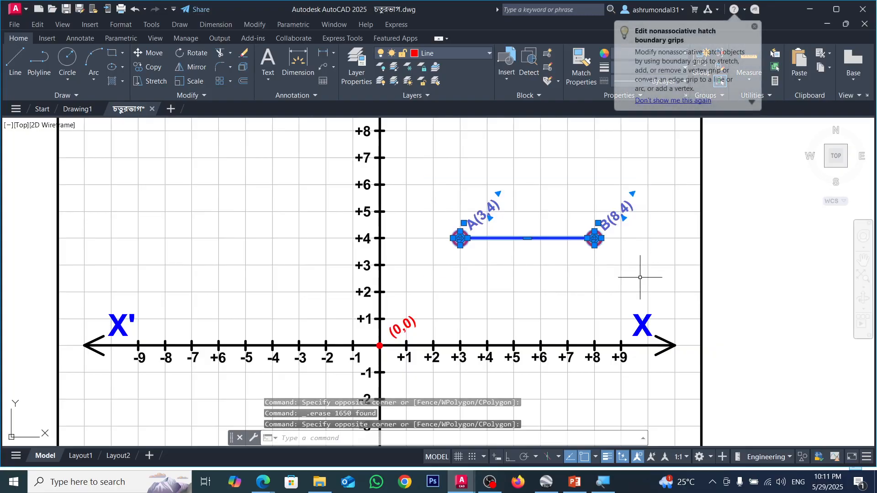
key("Delete")
scroll(594, 267, "down", 8)
scroll(568, 254, "up", 2)
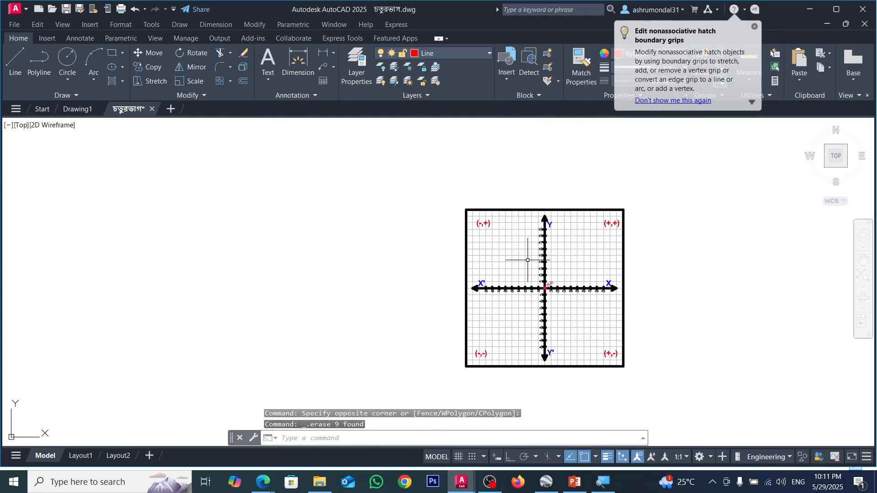
left_click(19, 12)
left_click(38, 122)
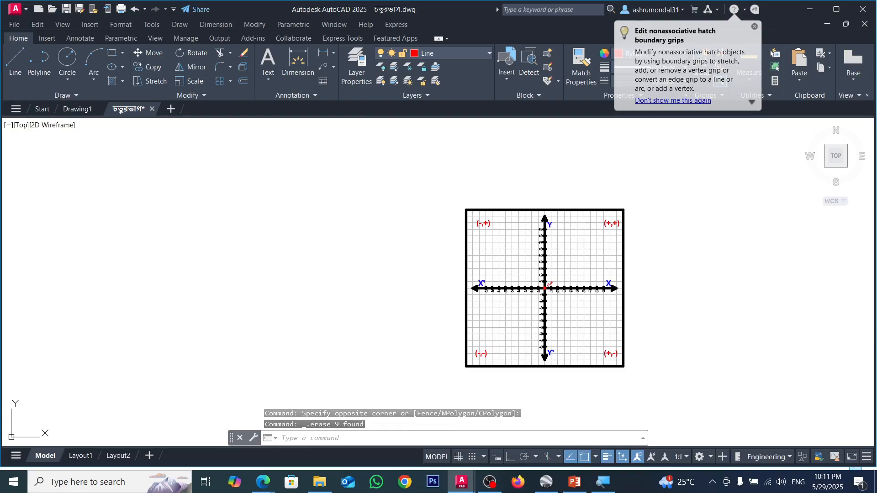
Step: Attach the চতুরভাগ.dwg file from File Explorer to a message in the Autodesk Autocad group chat on Facebook
left_click(319, 481)
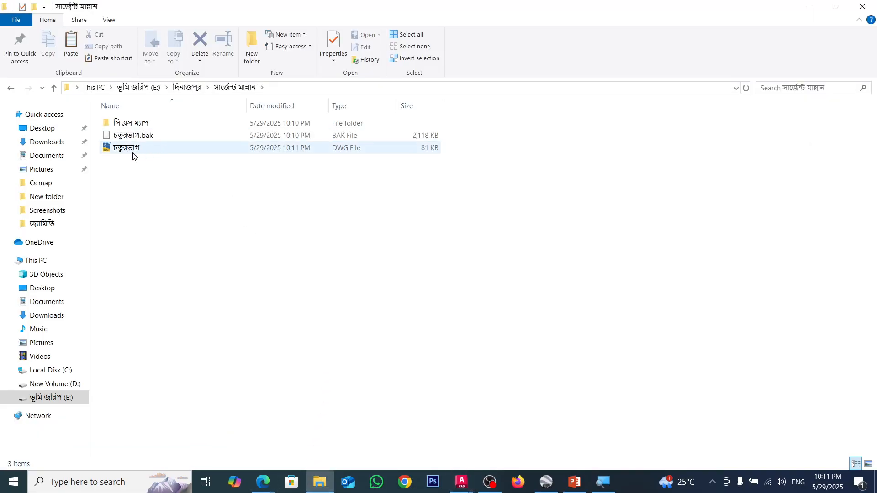
mouse_move(263, 482)
left_click(201, 426)
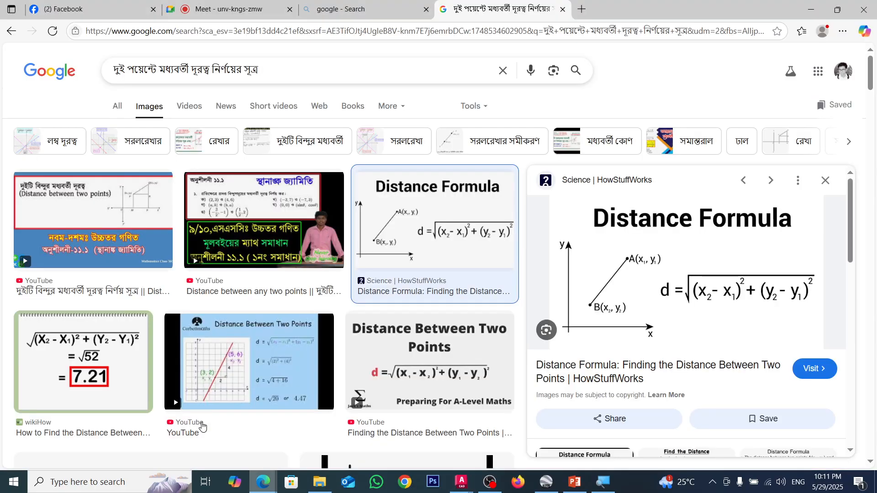
left_click(99, 9)
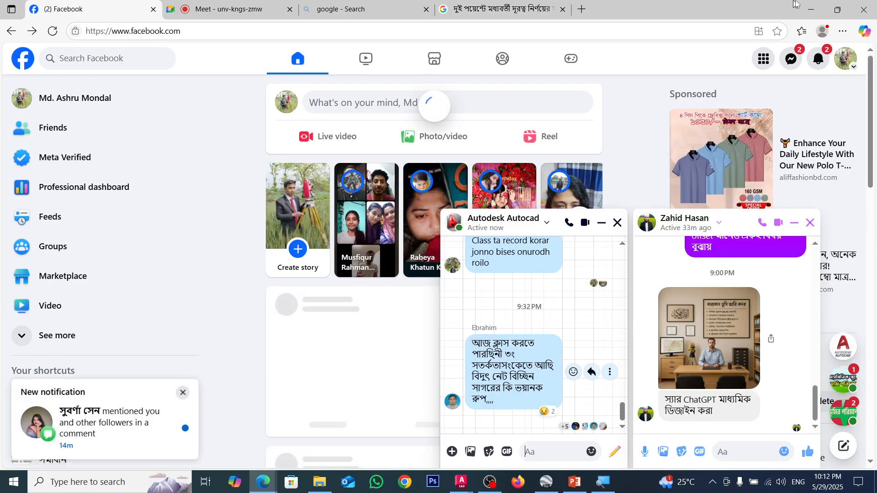
left_click(811, 9)
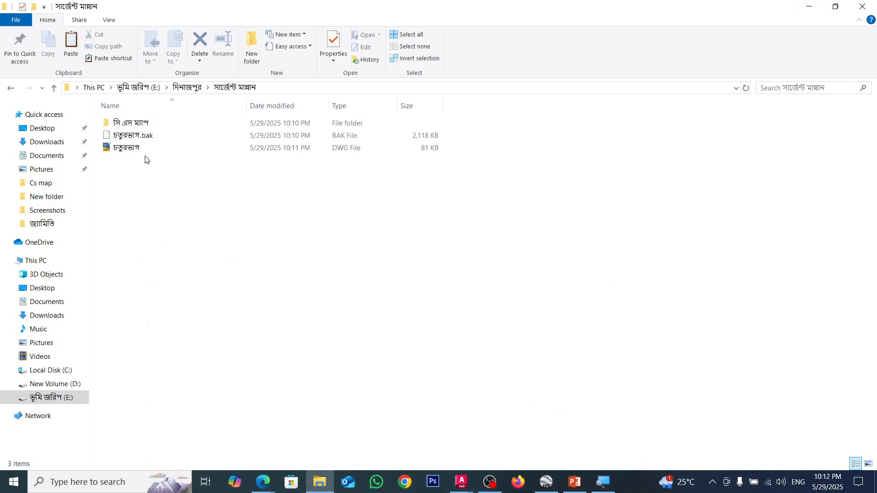
left_click_drag(113, 149, 547, 450)
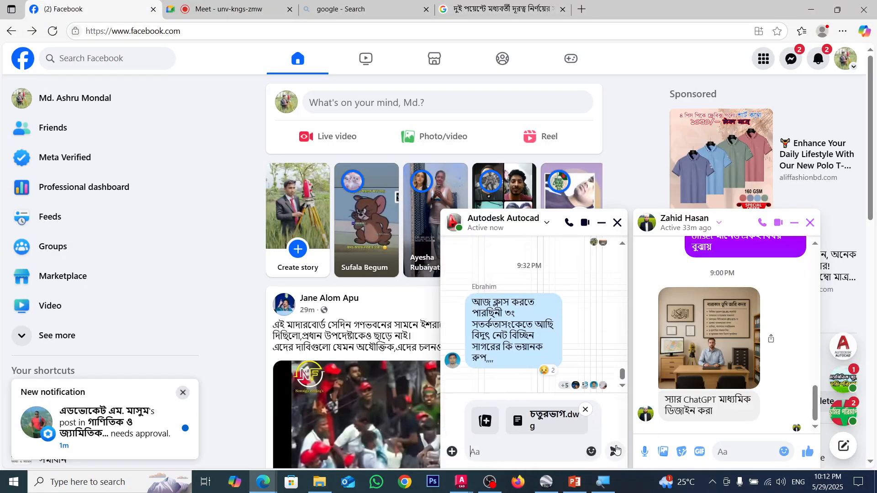